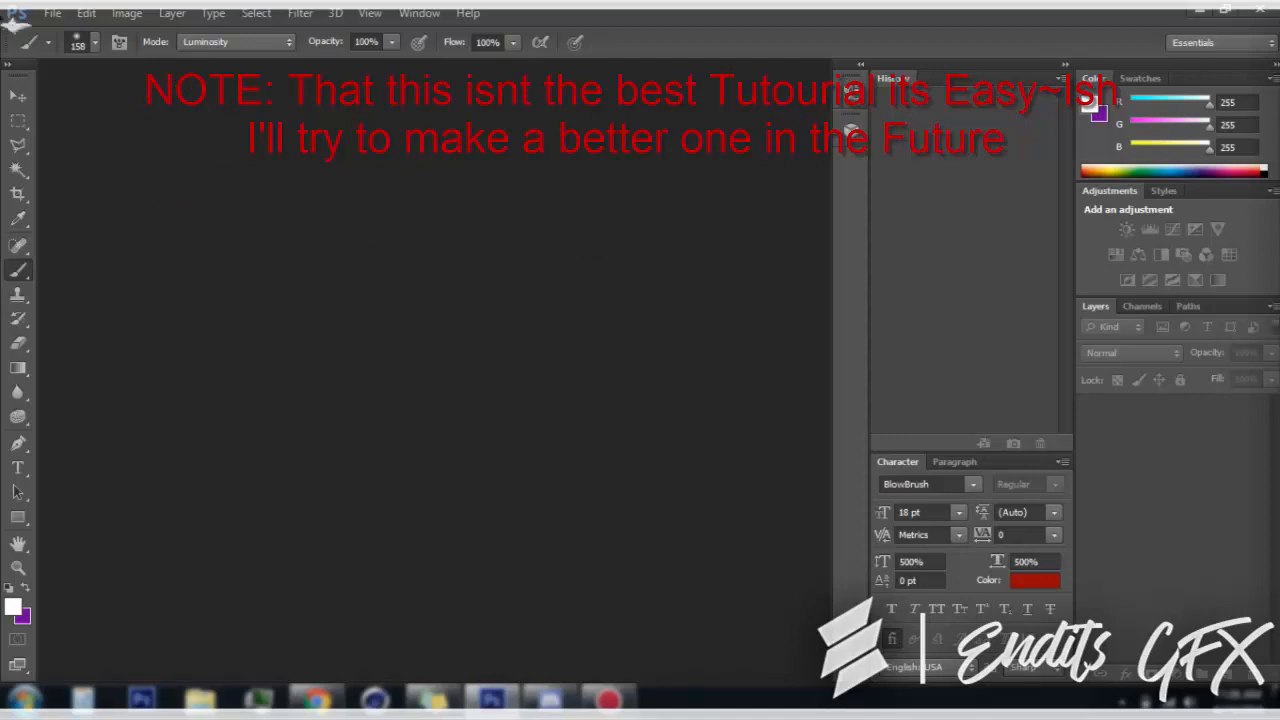
pyautogui.click(86, 13)
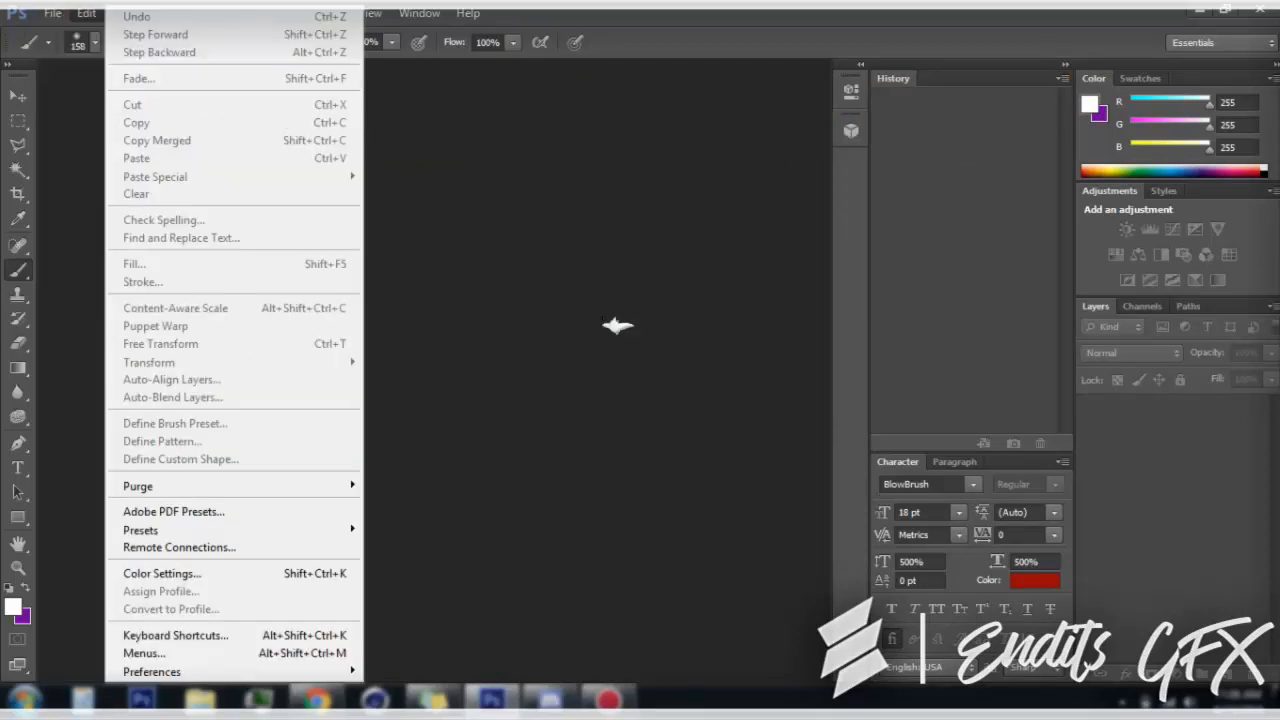
pyautogui.click(446, 187)
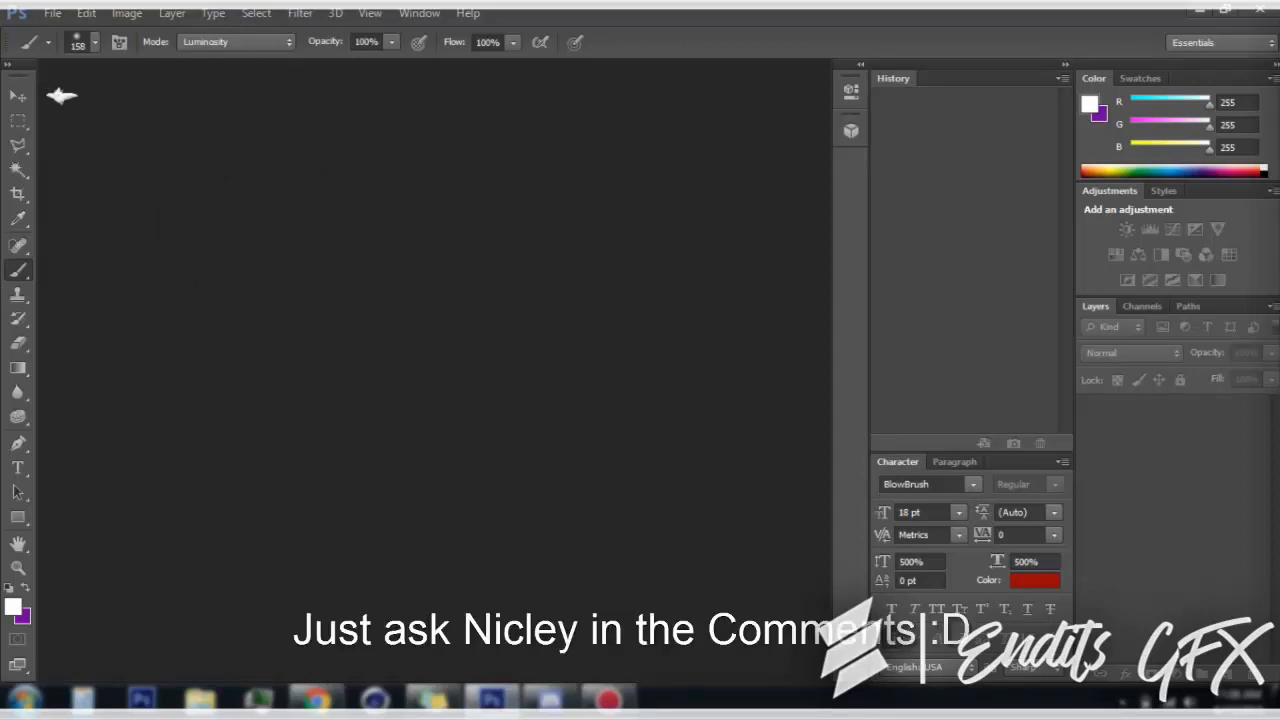
# Create a new 800 x 800 pixel document at 72 pixels/inch with a transparent background
pyautogui.click(56, 13)
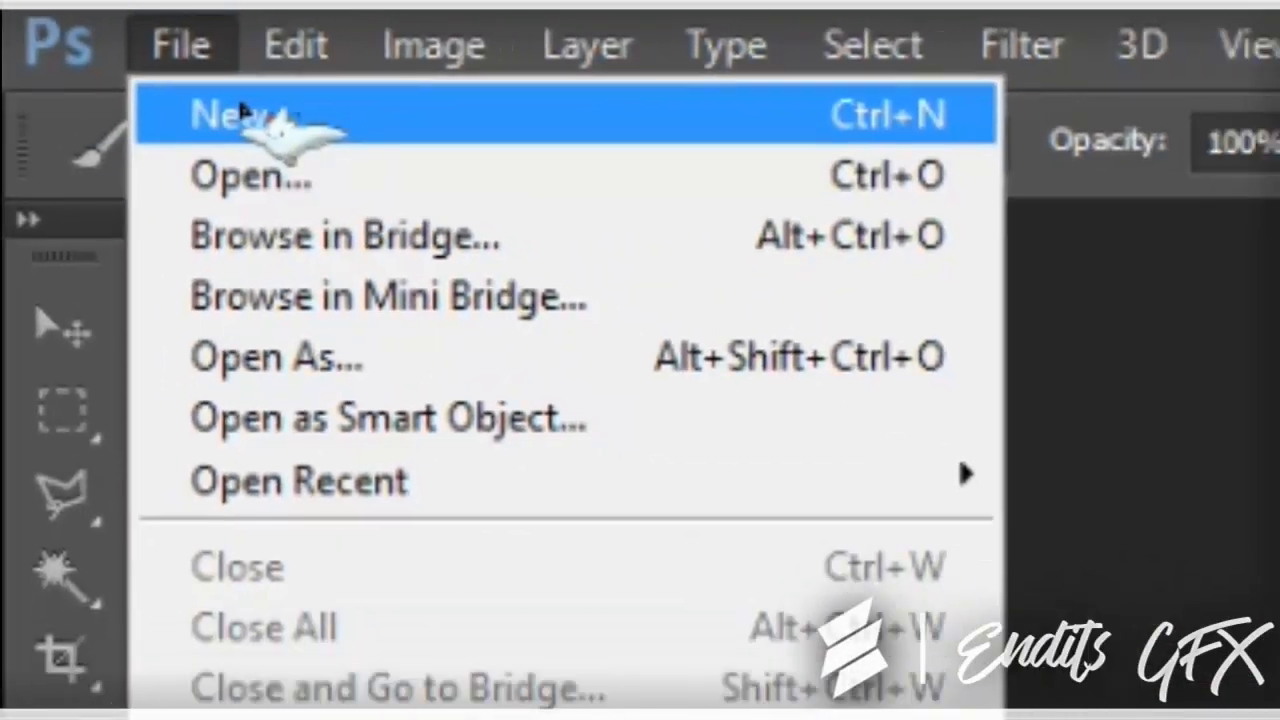
pyautogui.click(285, 126)
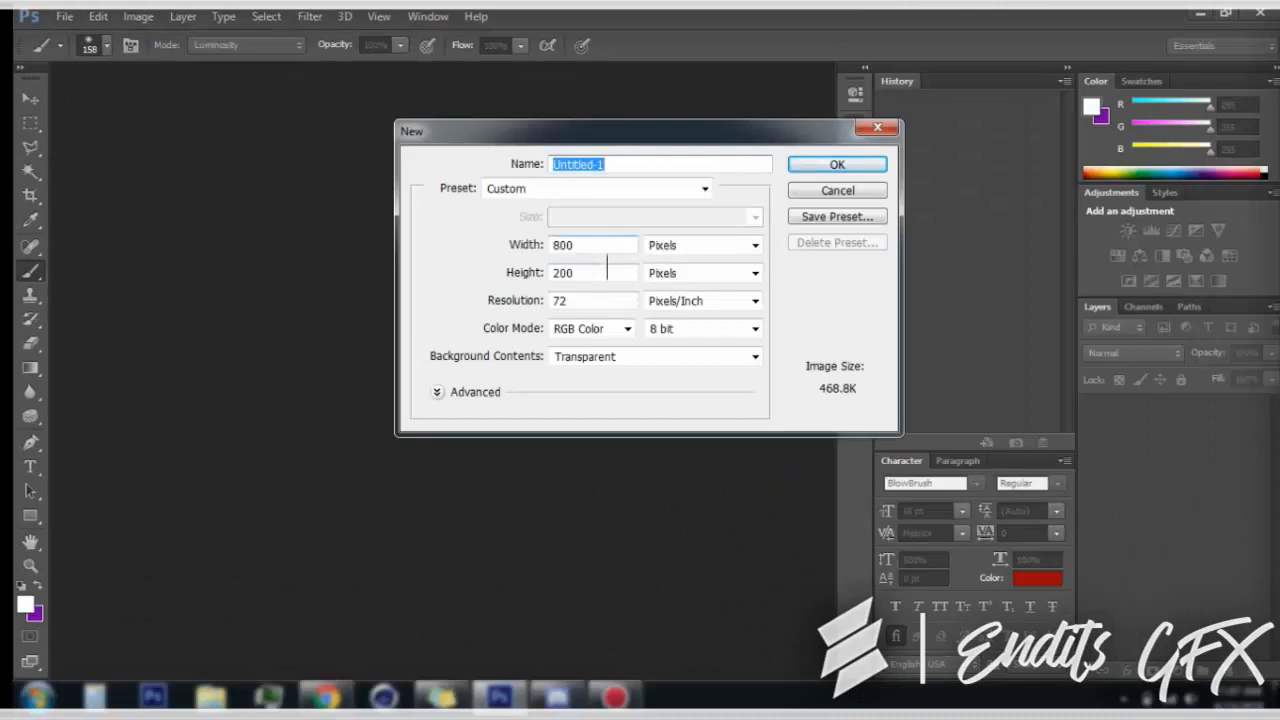
pyautogui.doubleClick(607, 272)
pyautogui.write('800')
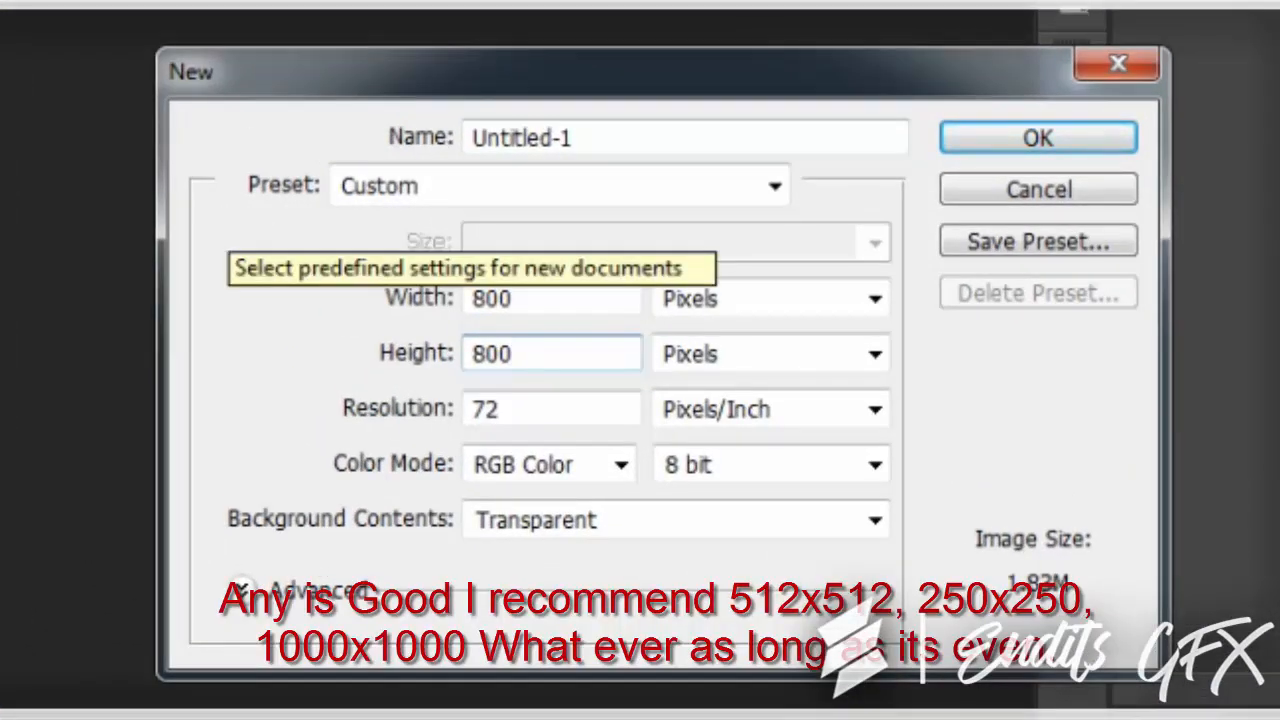
pyautogui.press('Return')
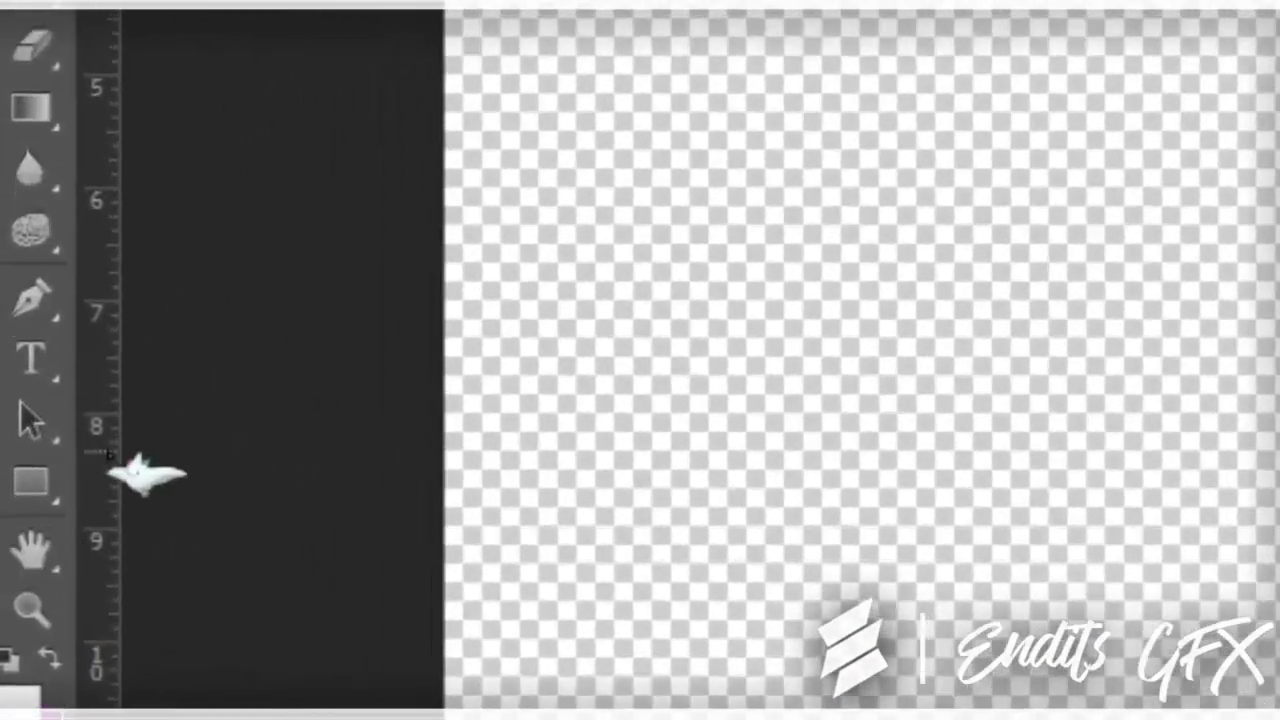
# Draw a large text box across the middle of the canvas and enter the letter "E" in the BlowBrush font
pyautogui.click(13, 469)
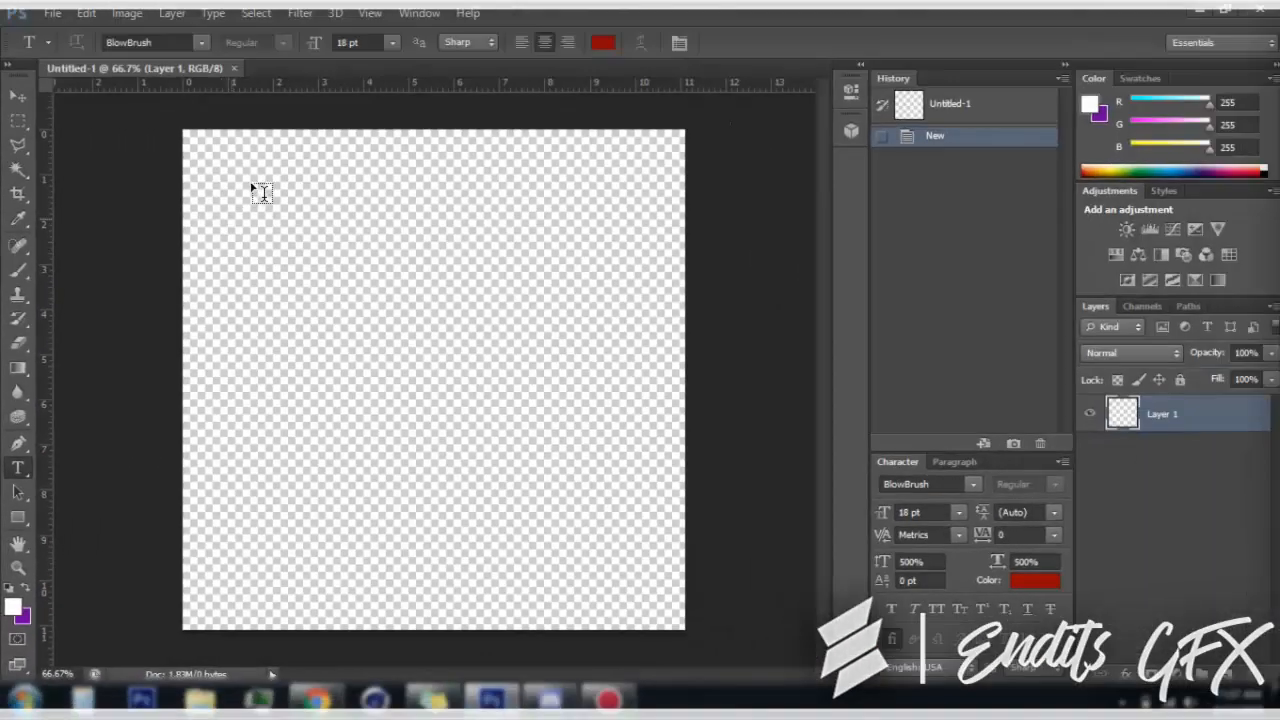
pyautogui.moveTo(251, 179); pyautogui.dragTo(633, 566)
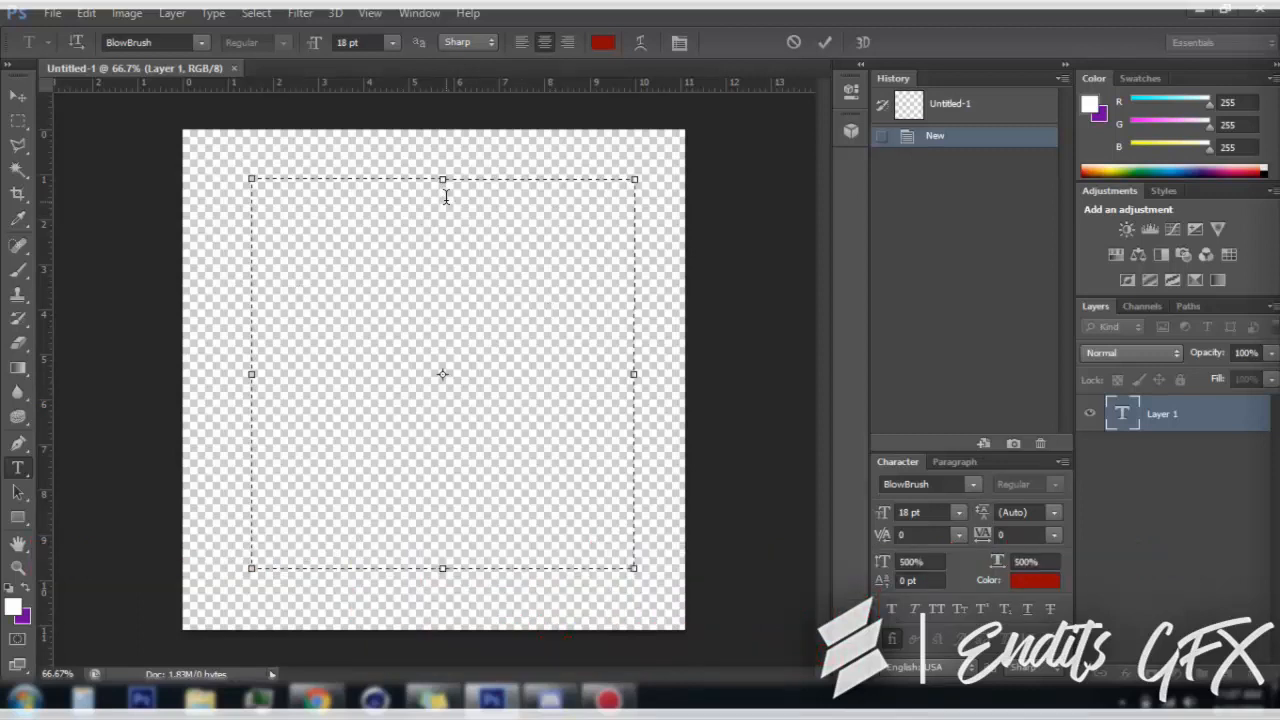
pyautogui.write('E')
# Set the font size of the letter E to 72 pt and commit the text
pyautogui.hotkey('ctrl', 'a')
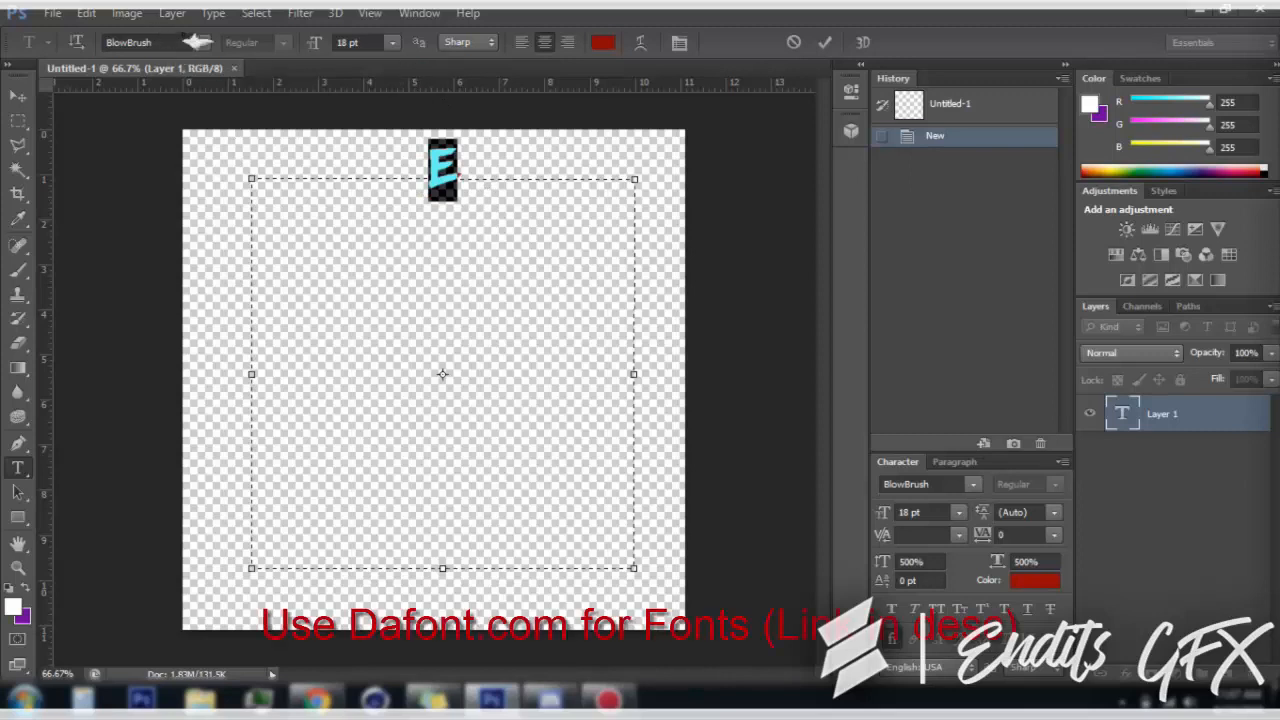
pyautogui.click(394, 43)
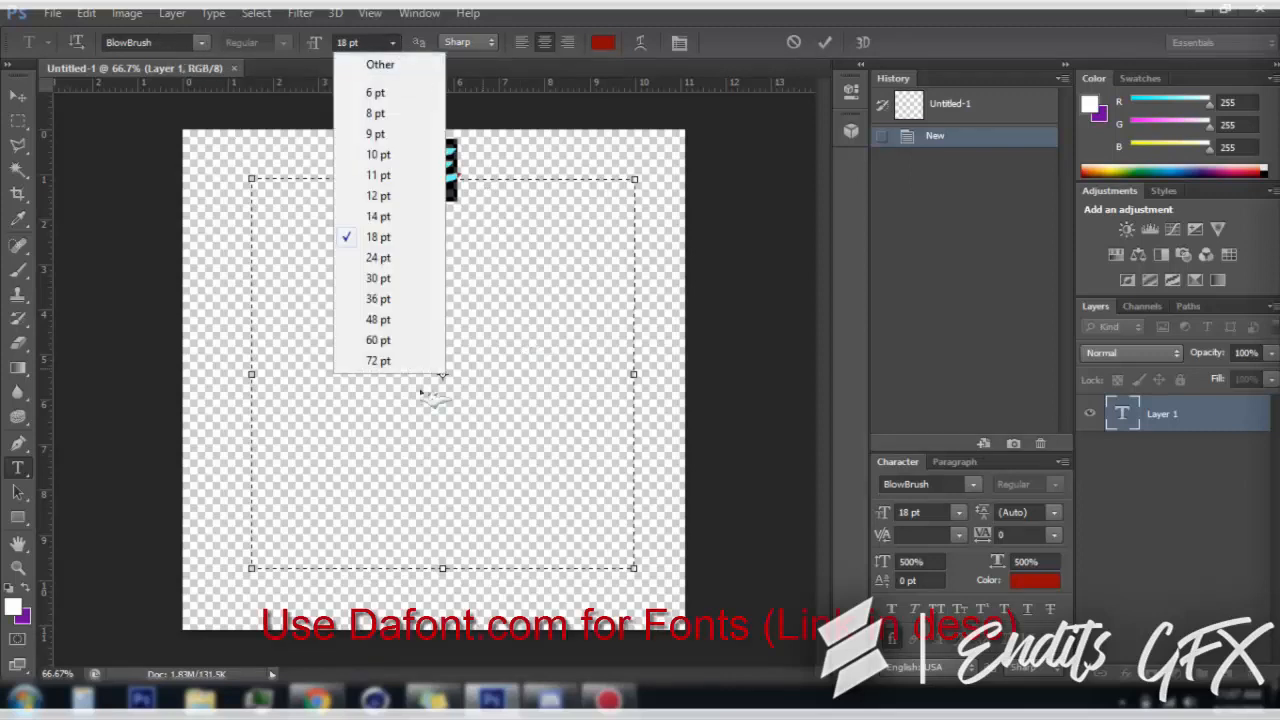
pyautogui.click(390, 345)
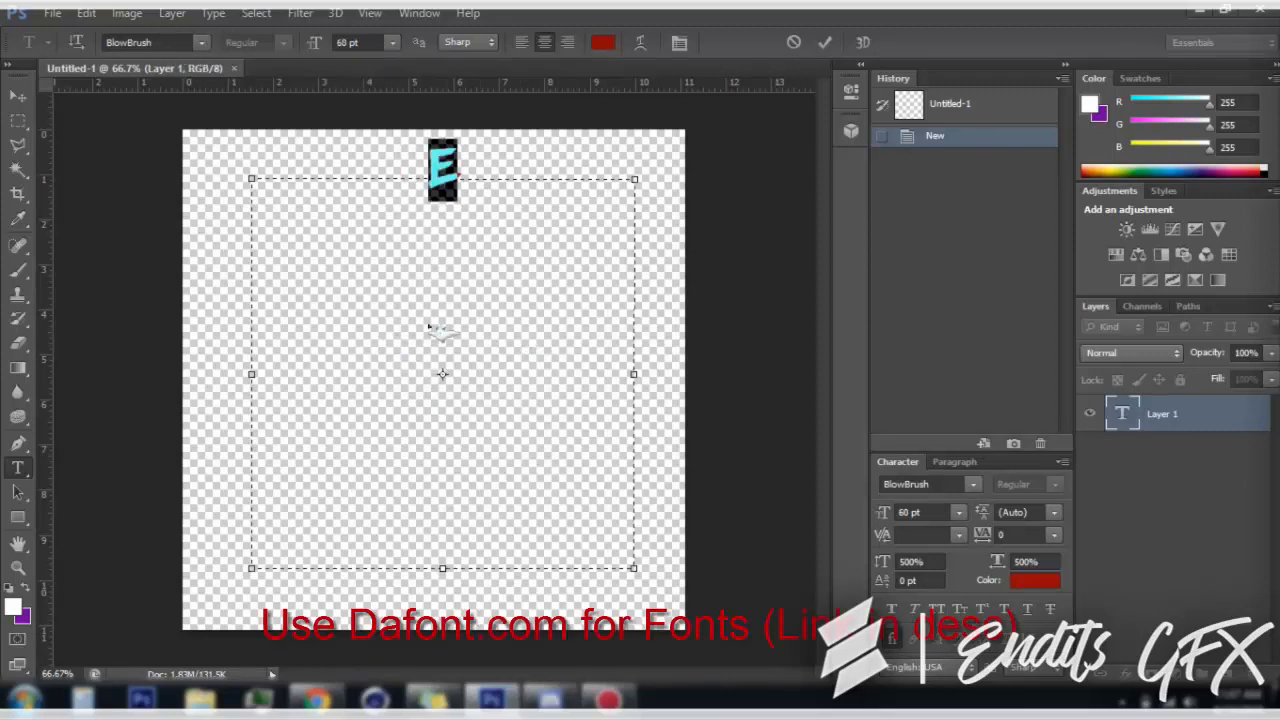
pyautogui.click(394, 43)
pyautogui.click(380, 361)
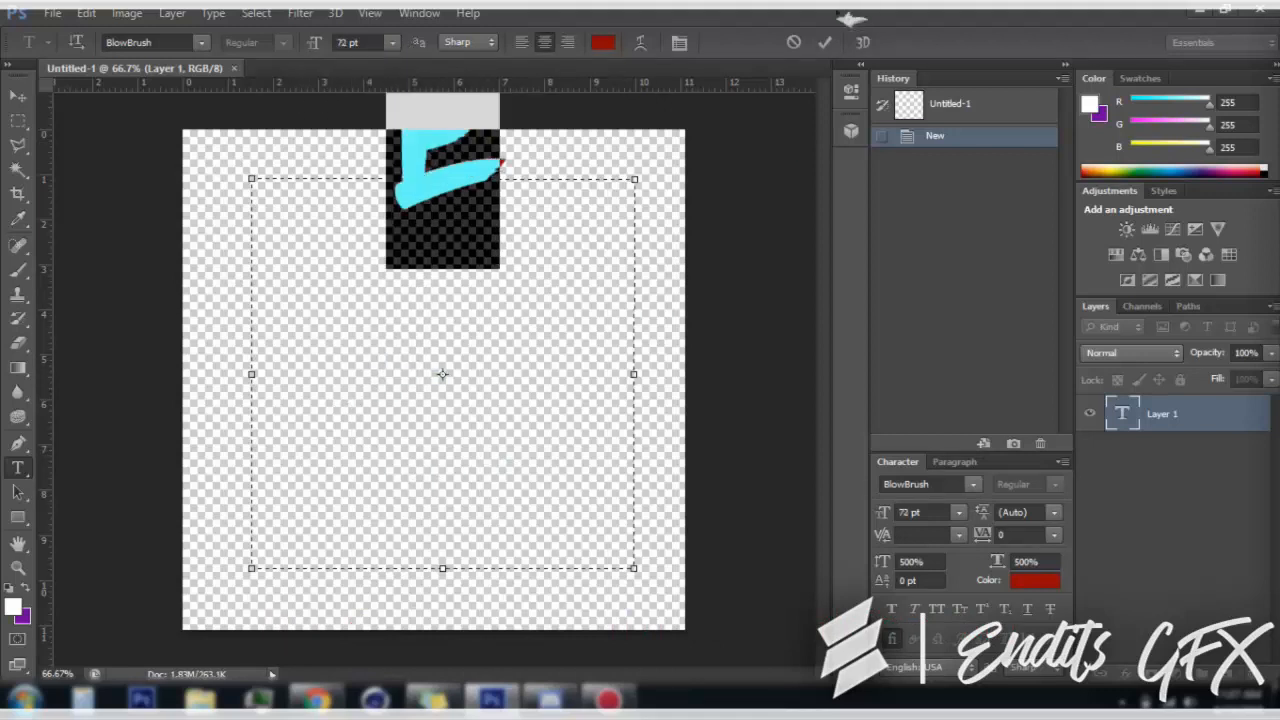
pyautogui.click(826, 43)
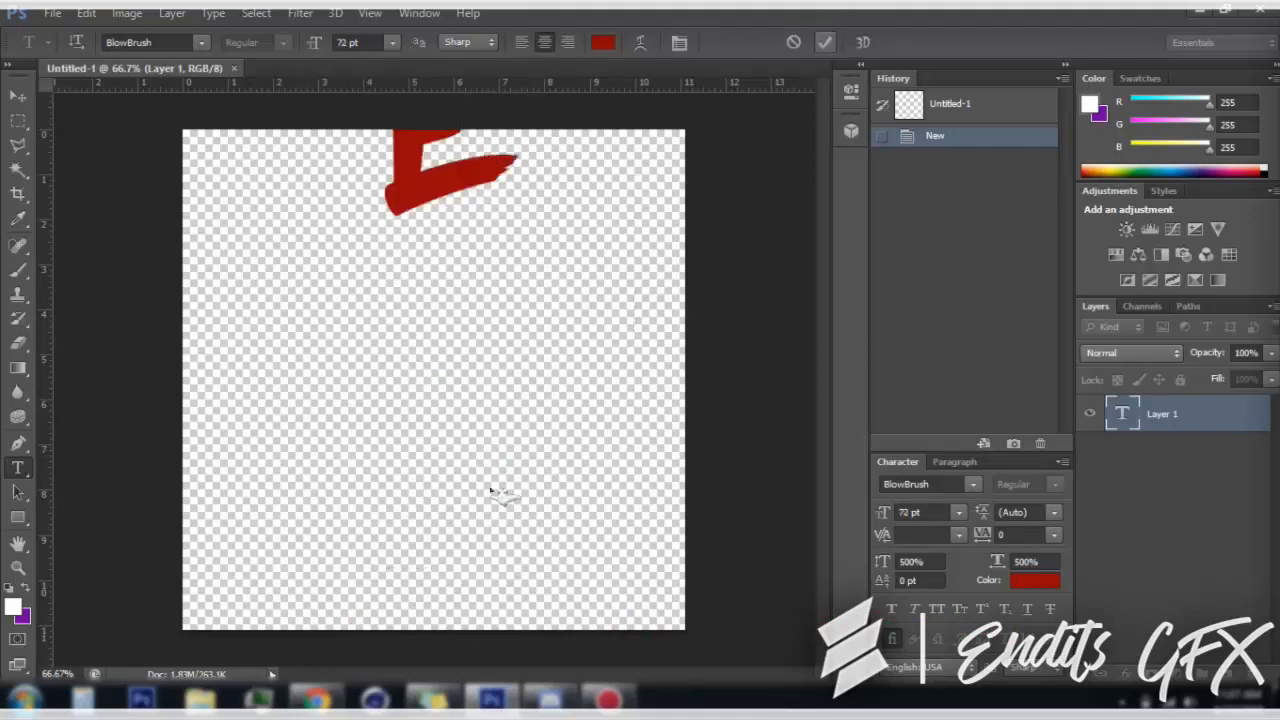
# Move the red letter E down so it lies fully inside the canvas
pyautogui.hotkey('ctrl', 't')
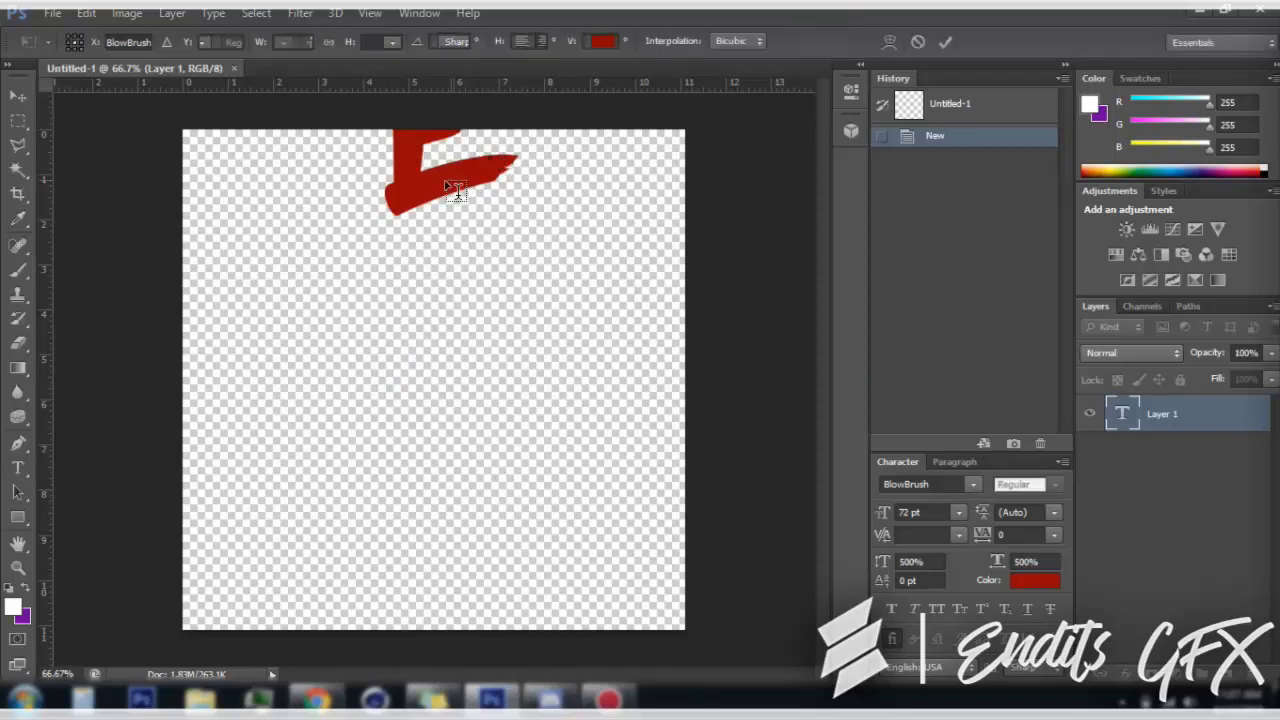
pyautogui.moveTo(449, 182); pyautogui.dragTo(444, 344)
pyautogui.click(946, 42)
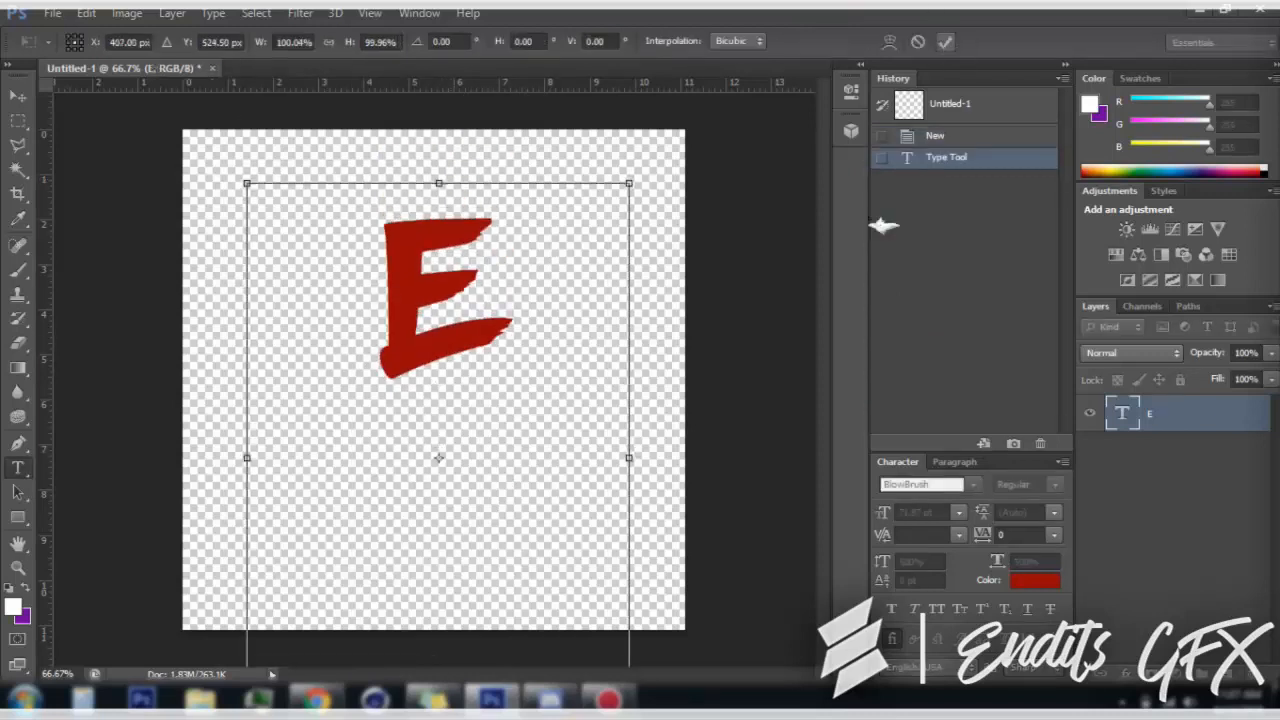
# Enlarge the letter E to 900% vertical and horizontal scale and move it down to the middle of the canvas
pyautogui.click(460, 338)
pyautogui.hotkey('ctrl', 'a')
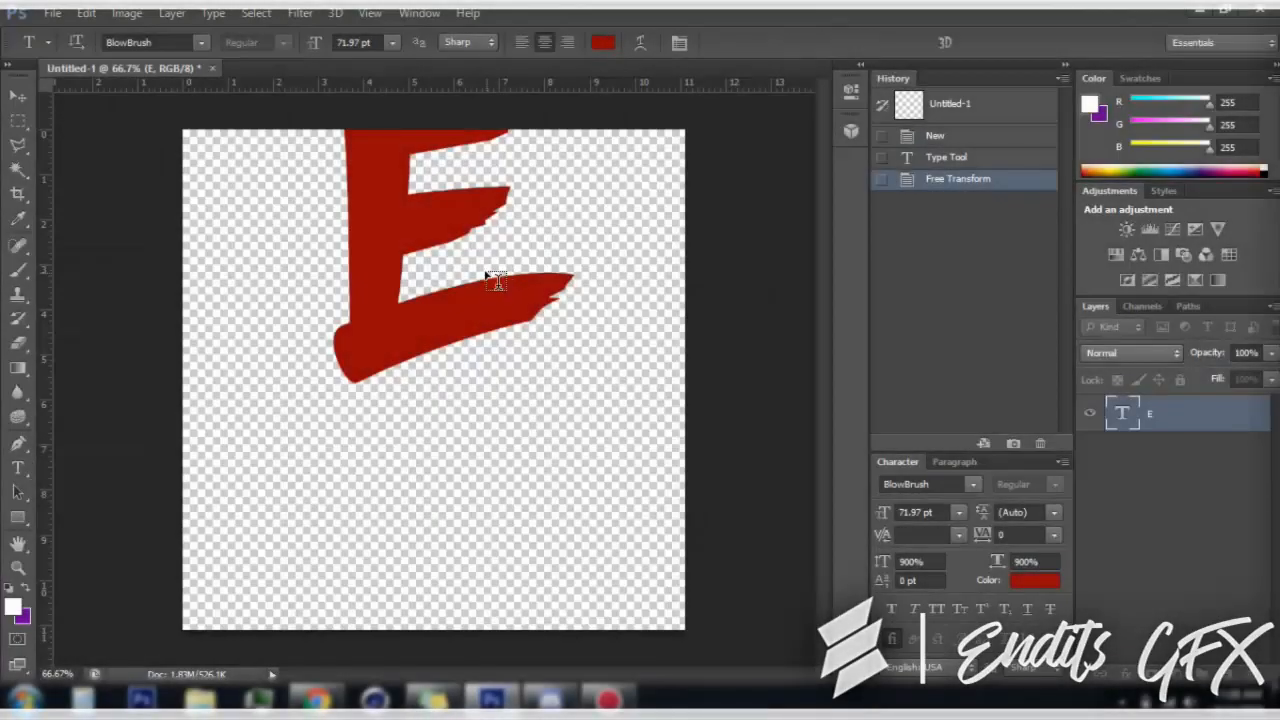
pyautogui.hotkey('ctrl', 't')
pyautogui.moveTo(460, 303); pyautogui.dragTo(466, 406)
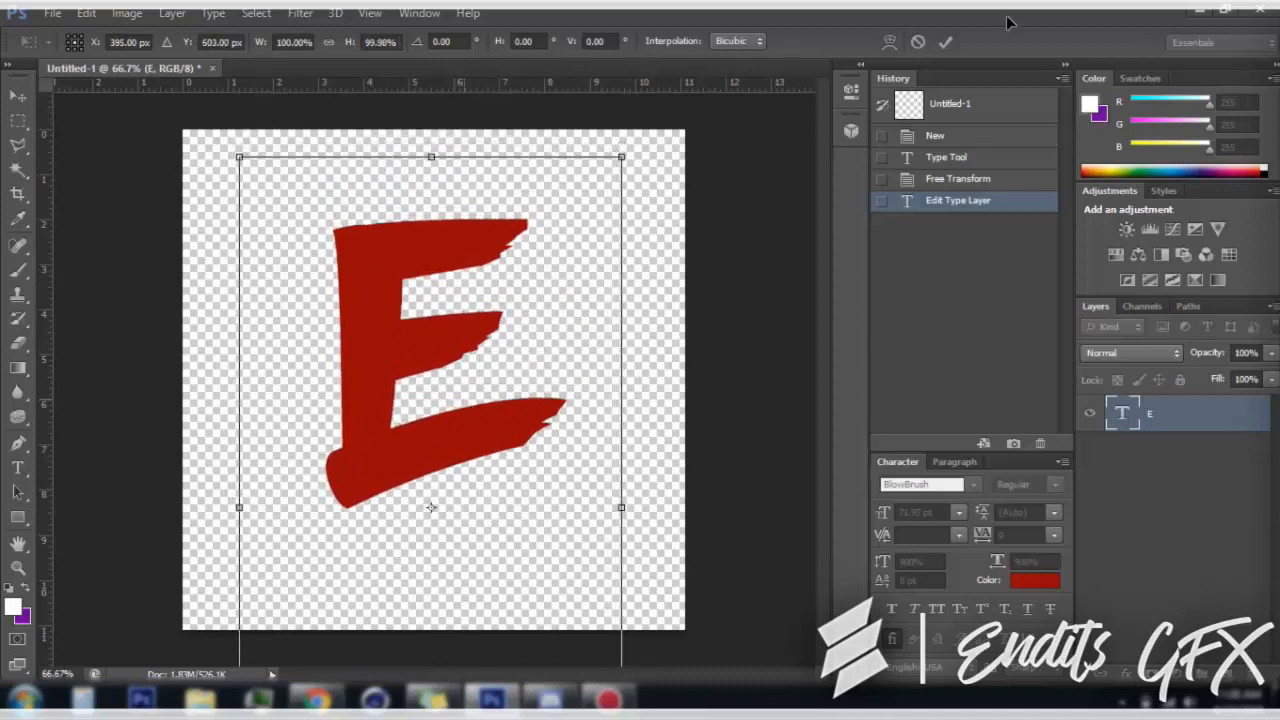
pyautogui.click(945, 43)
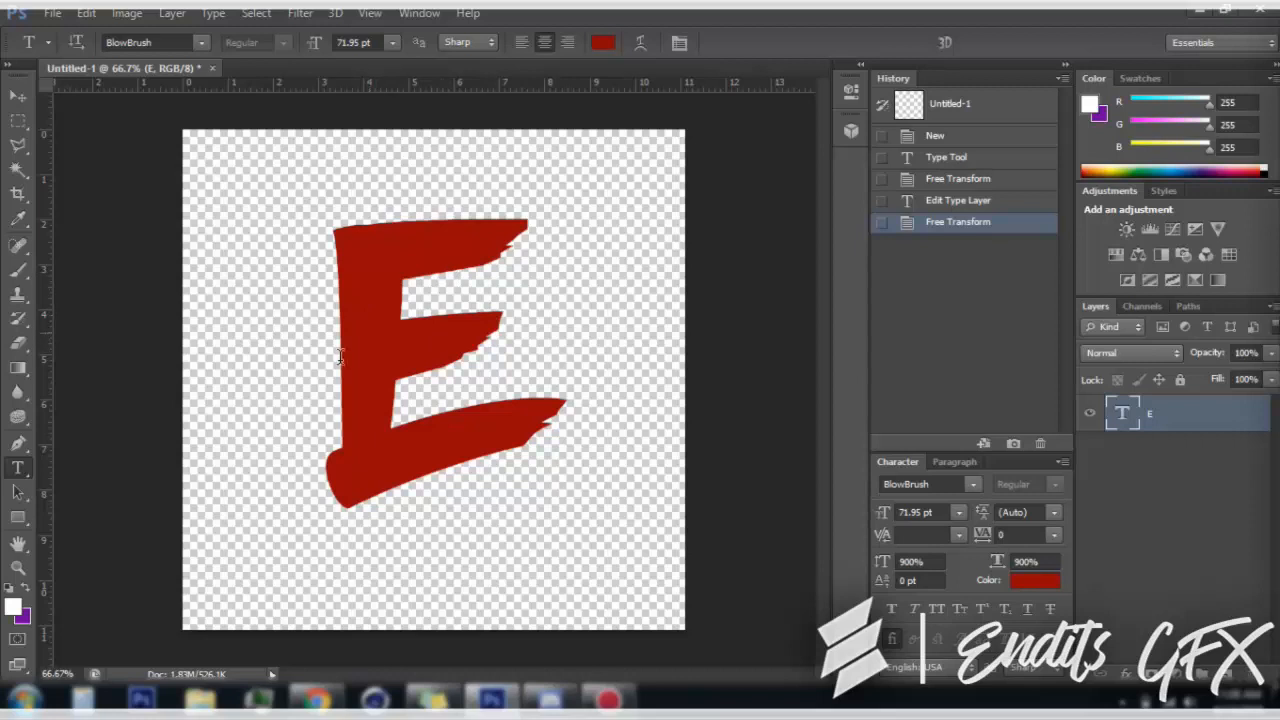
# Add a text layer reading "Endits" at 14 pt in a text box below the large E
pyautogui.moveTo(272, 527); pyautogui.dragTo(639, 625)
pyautogui.click(450, 555)
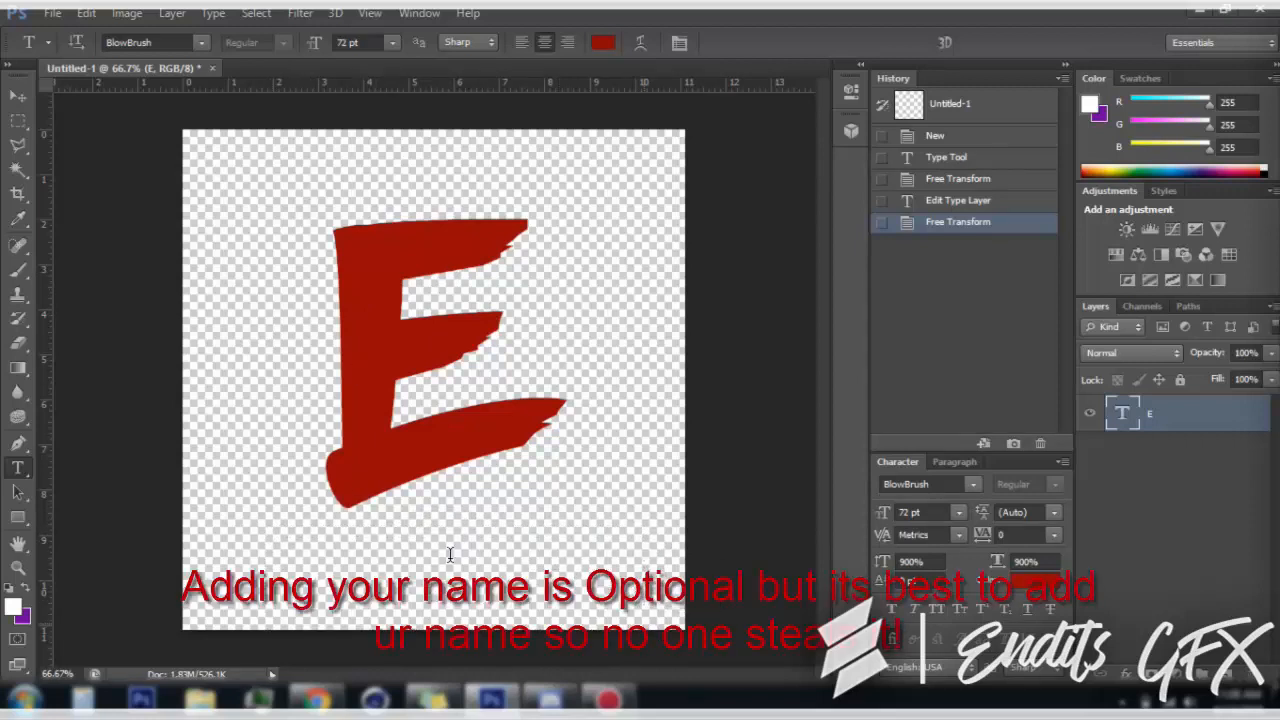
pyautogui.write('En')
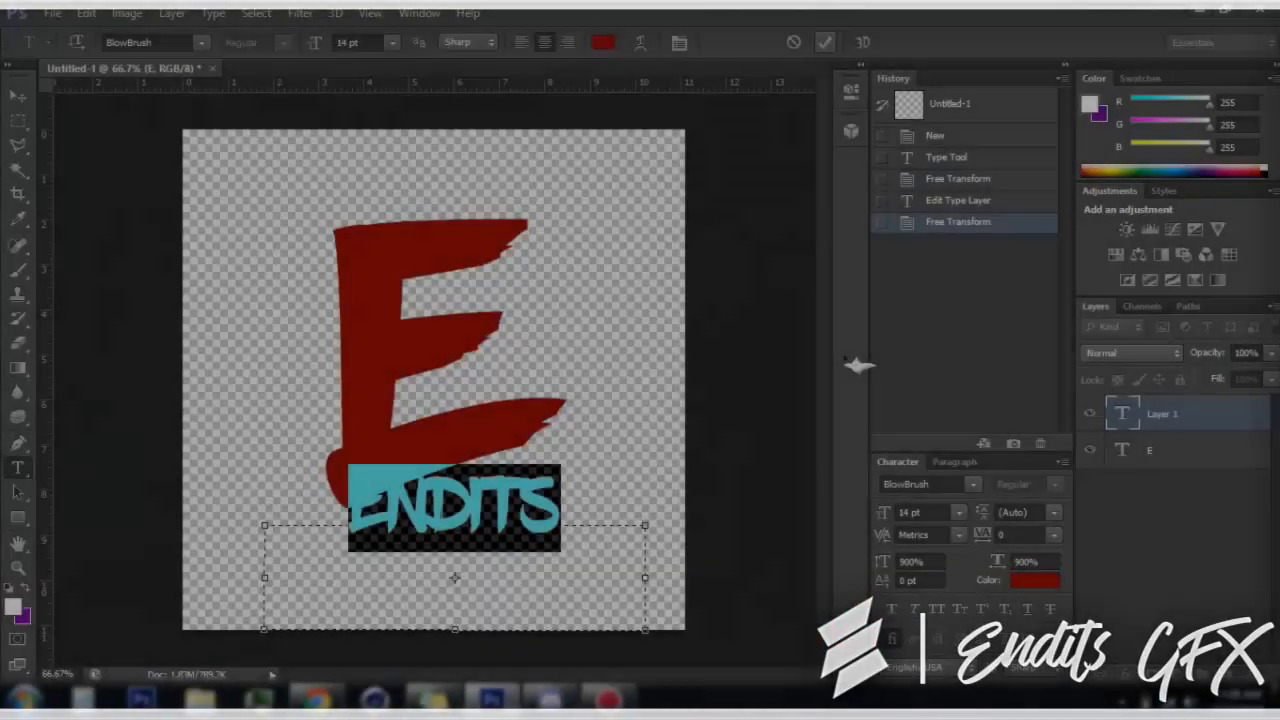
pyautogui.hotkey('ctrl', 'Return')
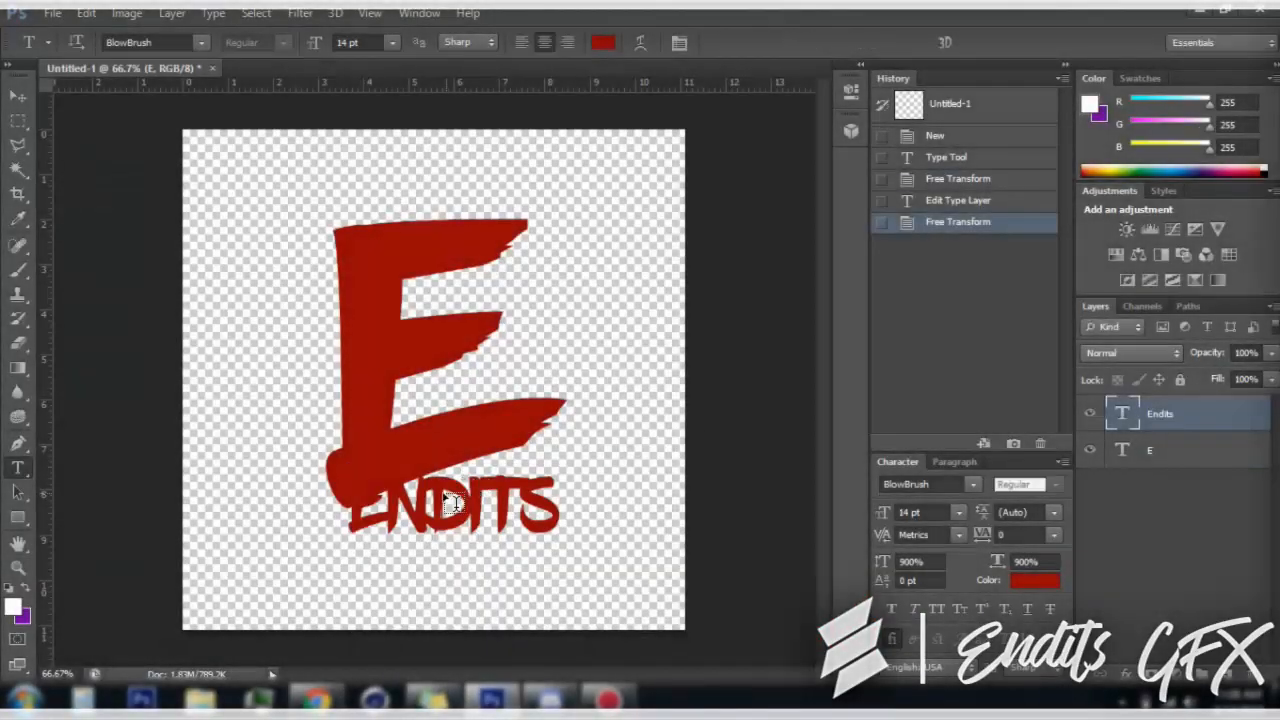
# Move the Endits text down slightly so it sits just beneath the large E
pyautogui.hotkey('ctrl', 't')
pyautogui.moveTo(450, 502); pyautogui.dragTo(450, 538)
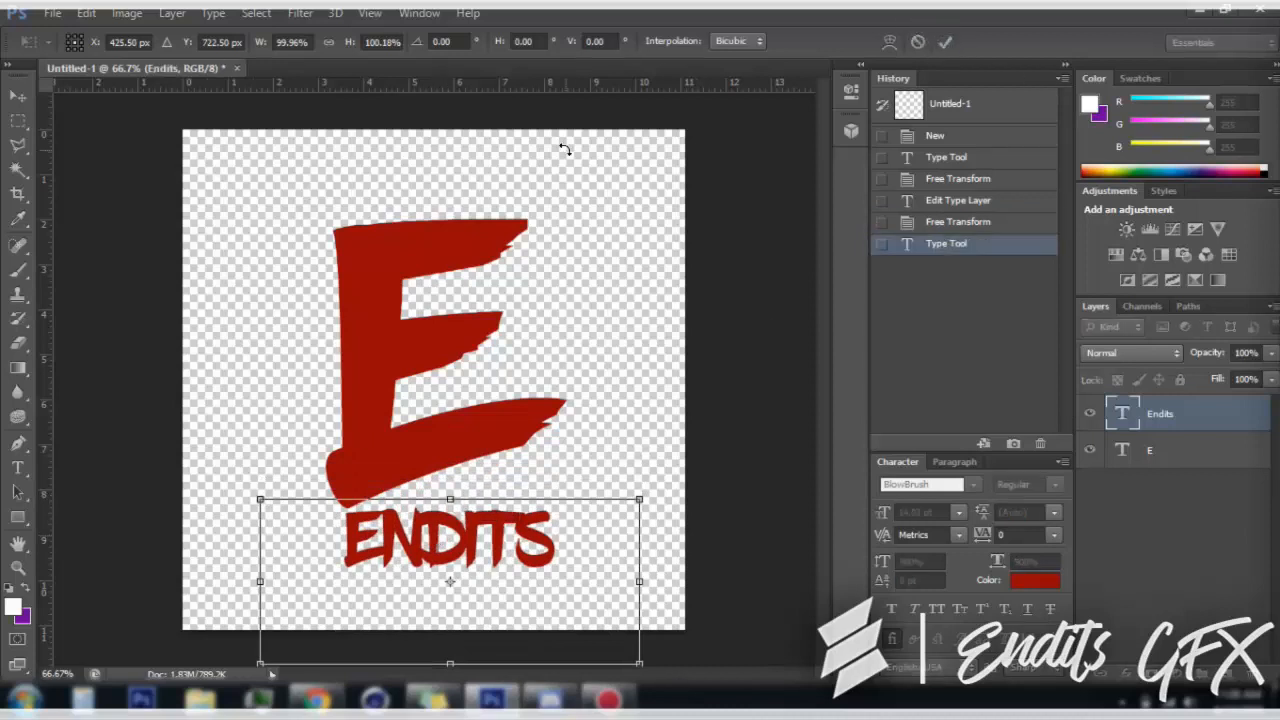
pyautogui.click(946, 42)
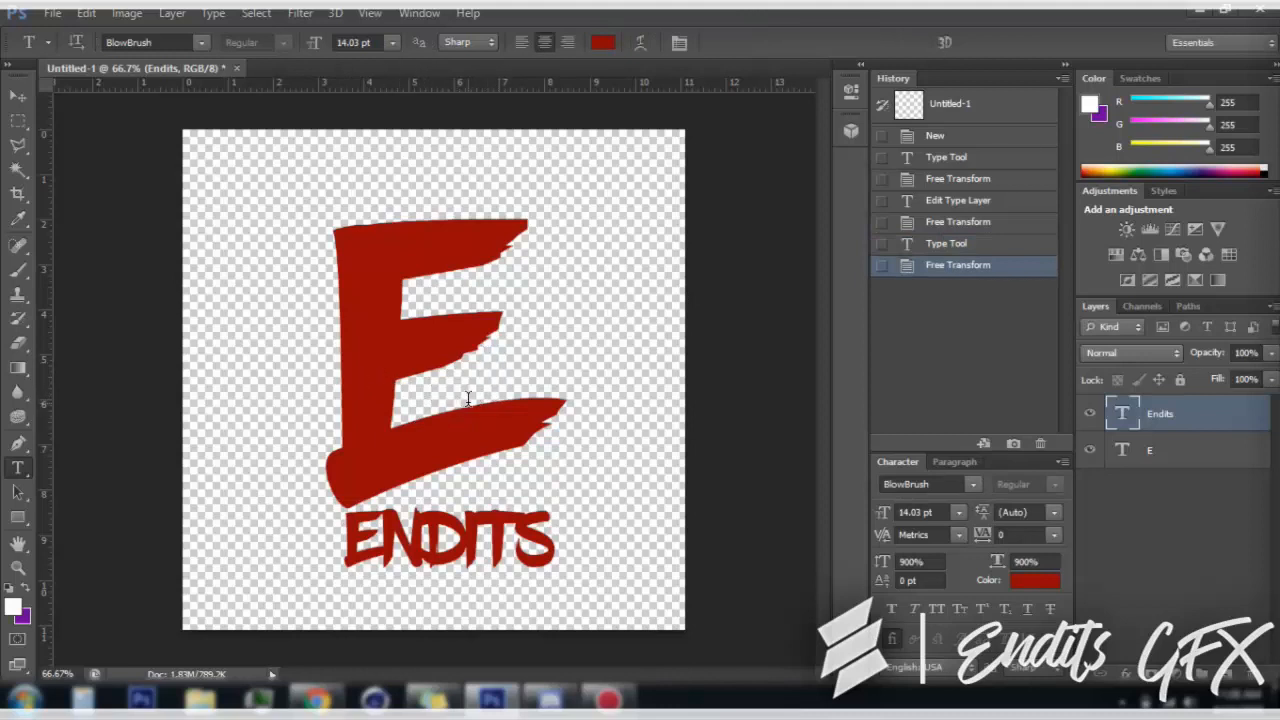
# Change the colour of both the E and the Endits text to dark blue
pyautogui.doubleClick(366, 377)
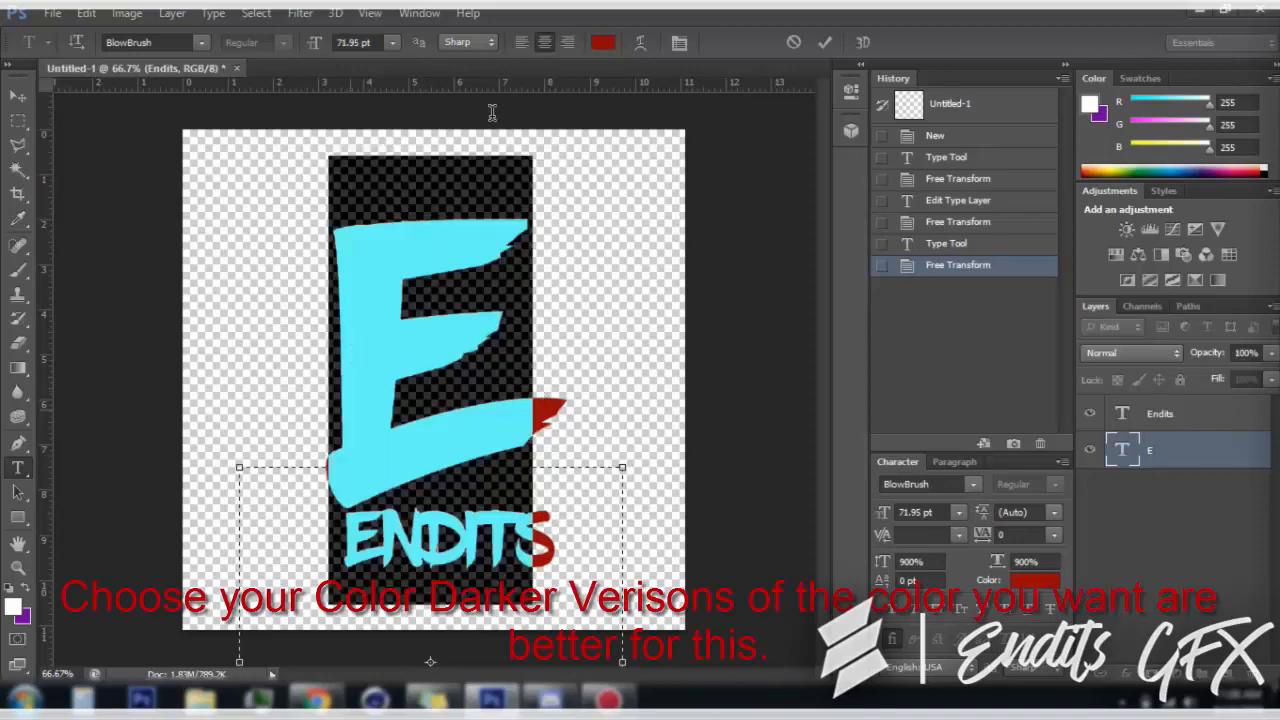
pyautogui.click(601, 43)
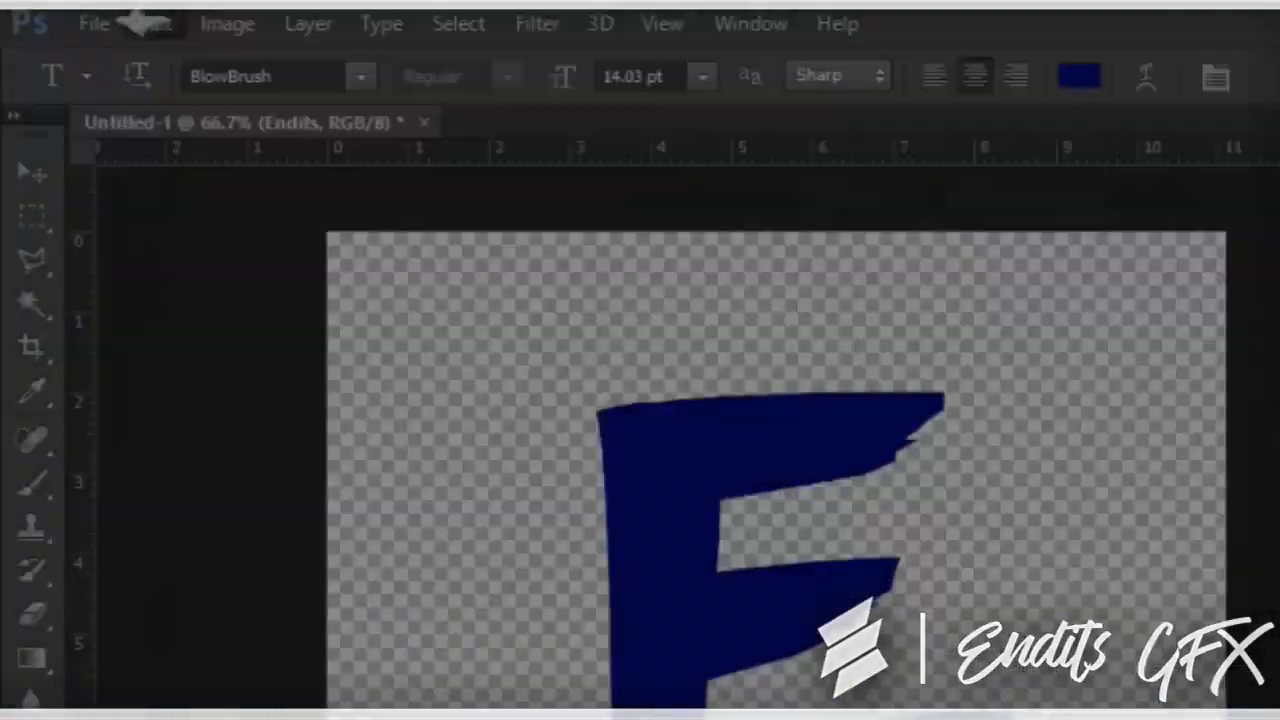
# Open the sea and sky photo 5 (16).jpg from the Backrounds folder inside Anime Images
pyautogui.click(55, 13)
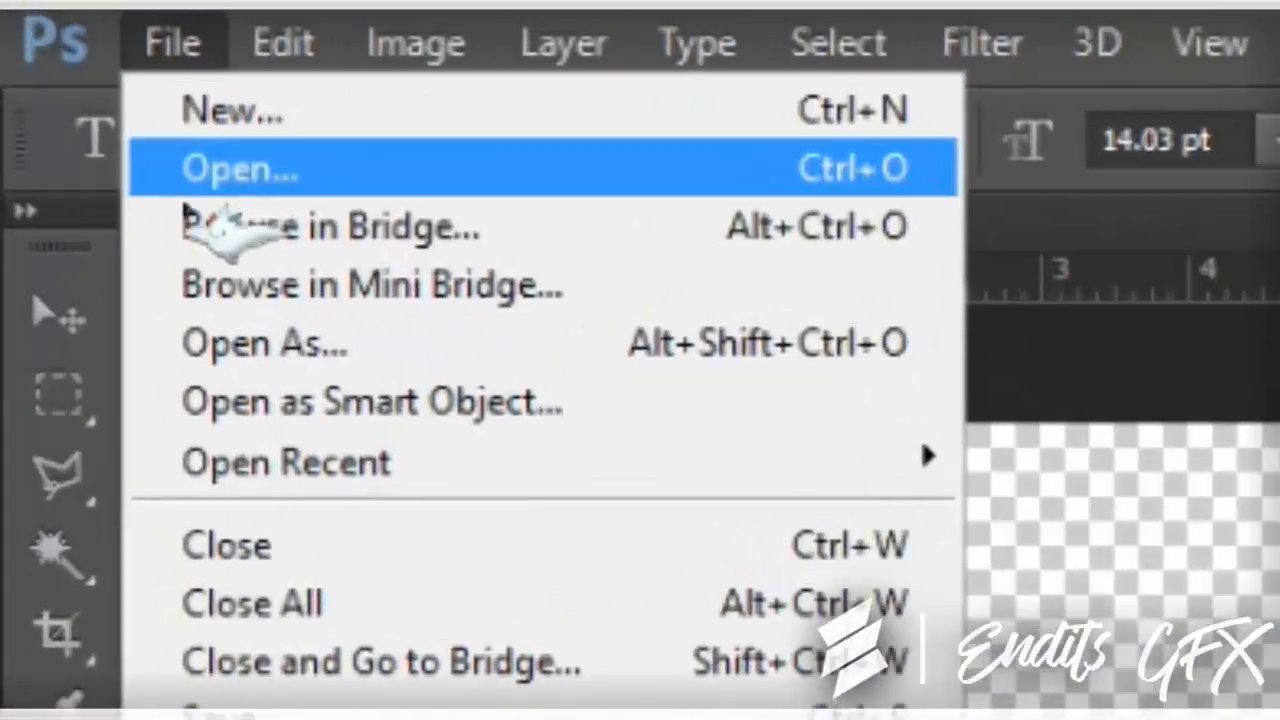
pyautogui.click(57, 55)
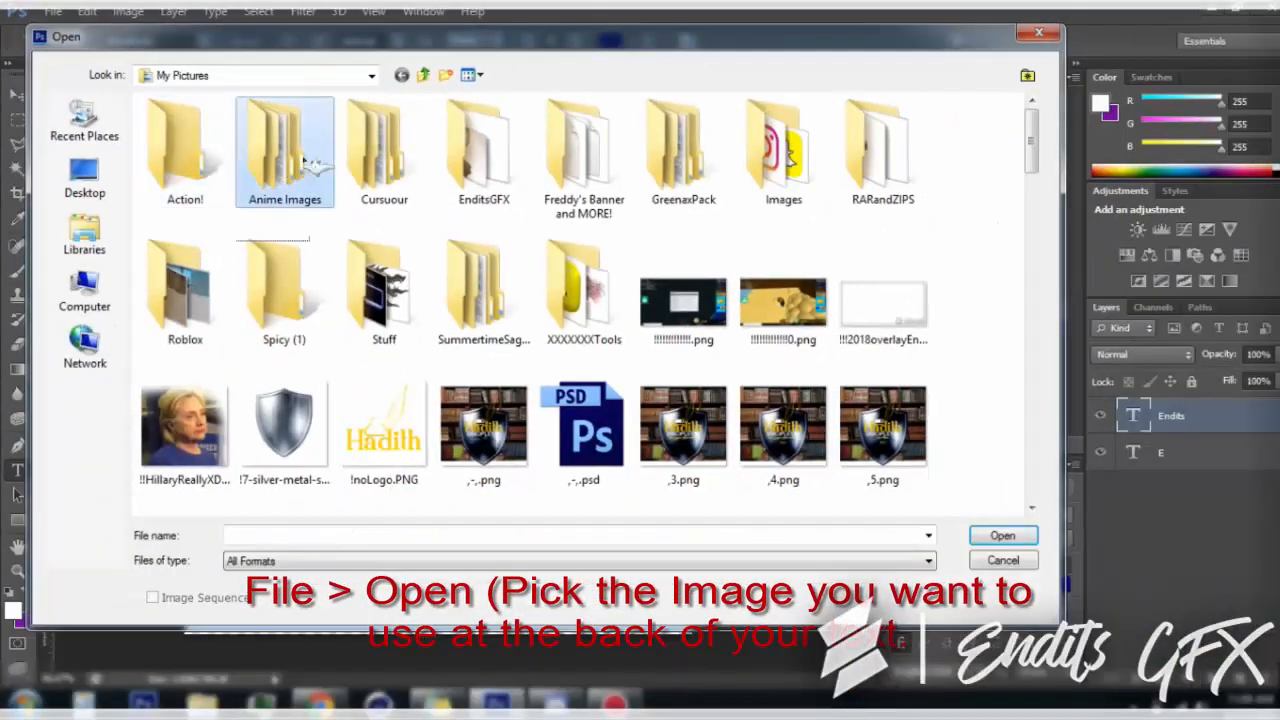
pyautogui.doubleClick(290, 150)
pyautogui.doubleClick(190, 155)
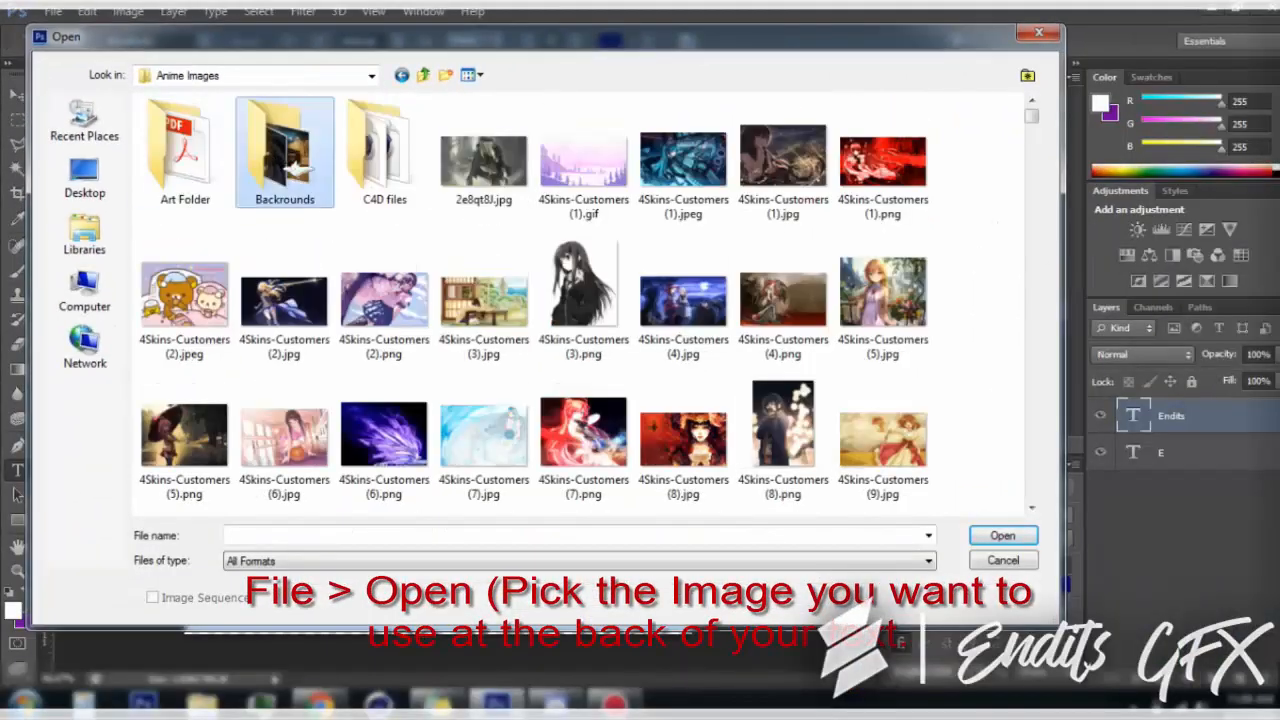
pyautogui.doubleClick(277, 157)
pyautogui.moveTo(1034, 108); pyautogui.dragTo(1049, 194)
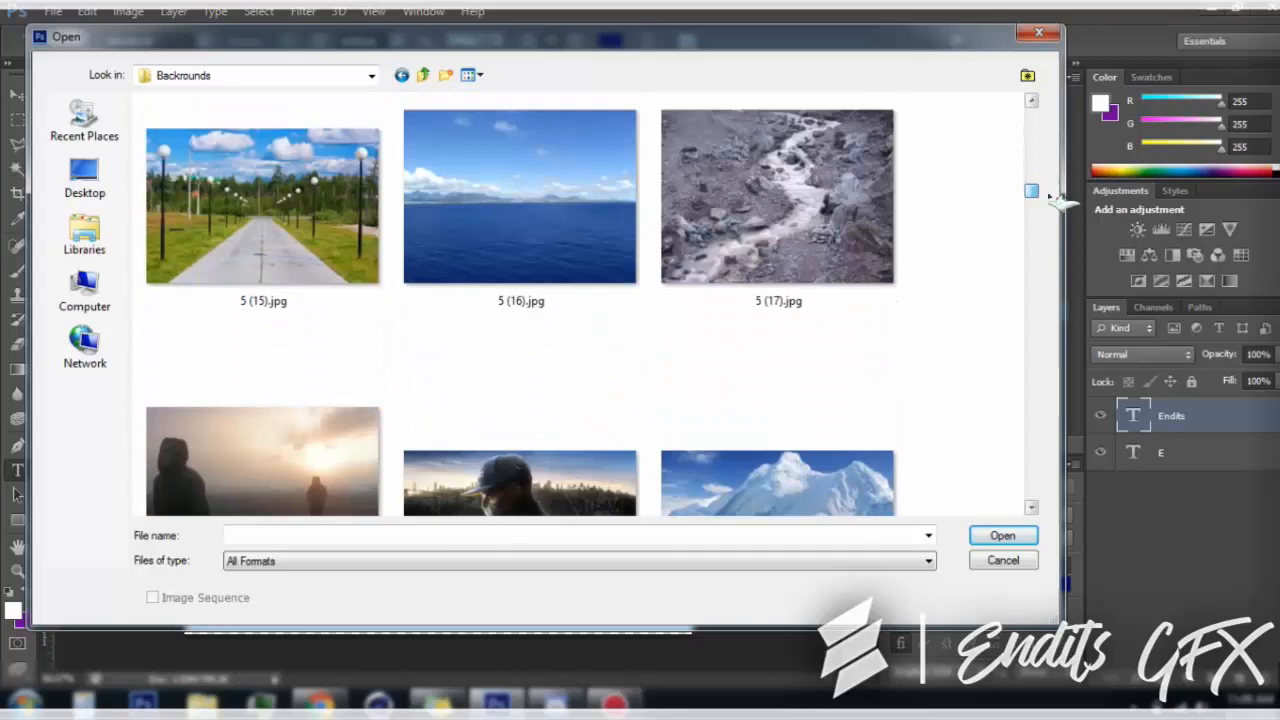
pyautogui.doubleClick(600, 214)
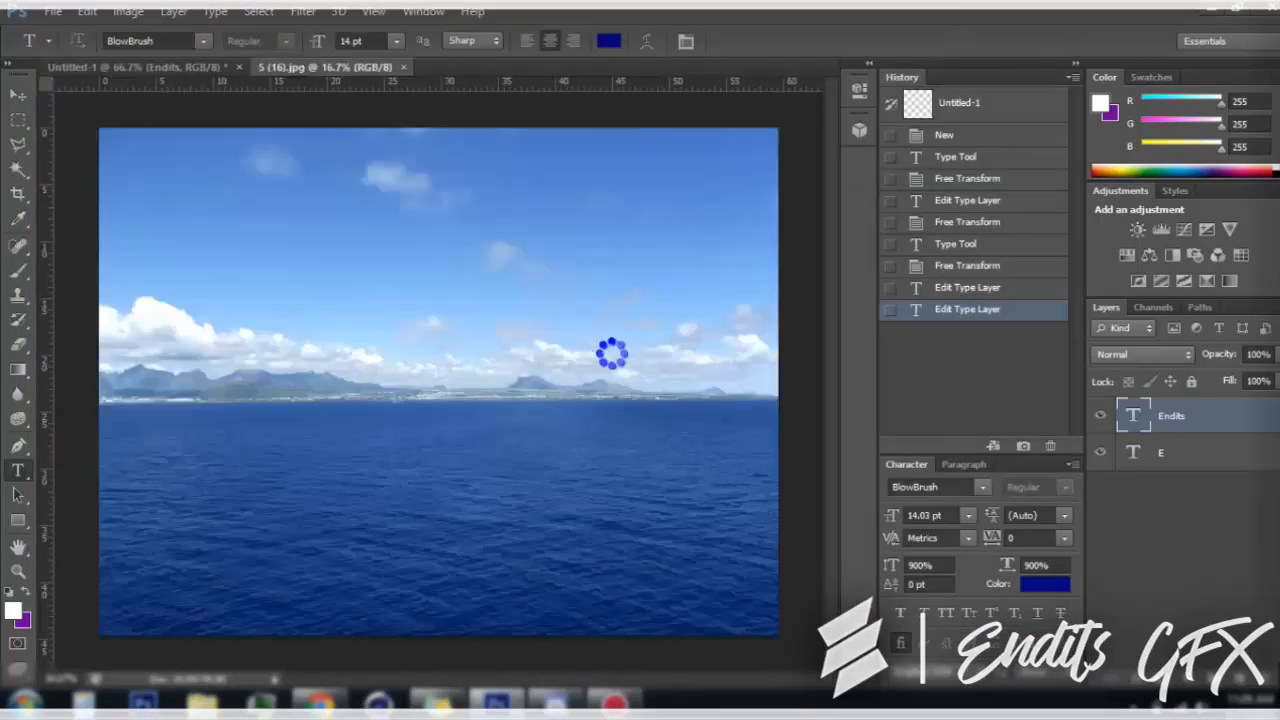
# Copy the whole photo into the Untitled-1 logo document and place its layer below the two text layers
pyautogui.hotkey('ctrl', 'a')
pyautogui.click(143, 66)
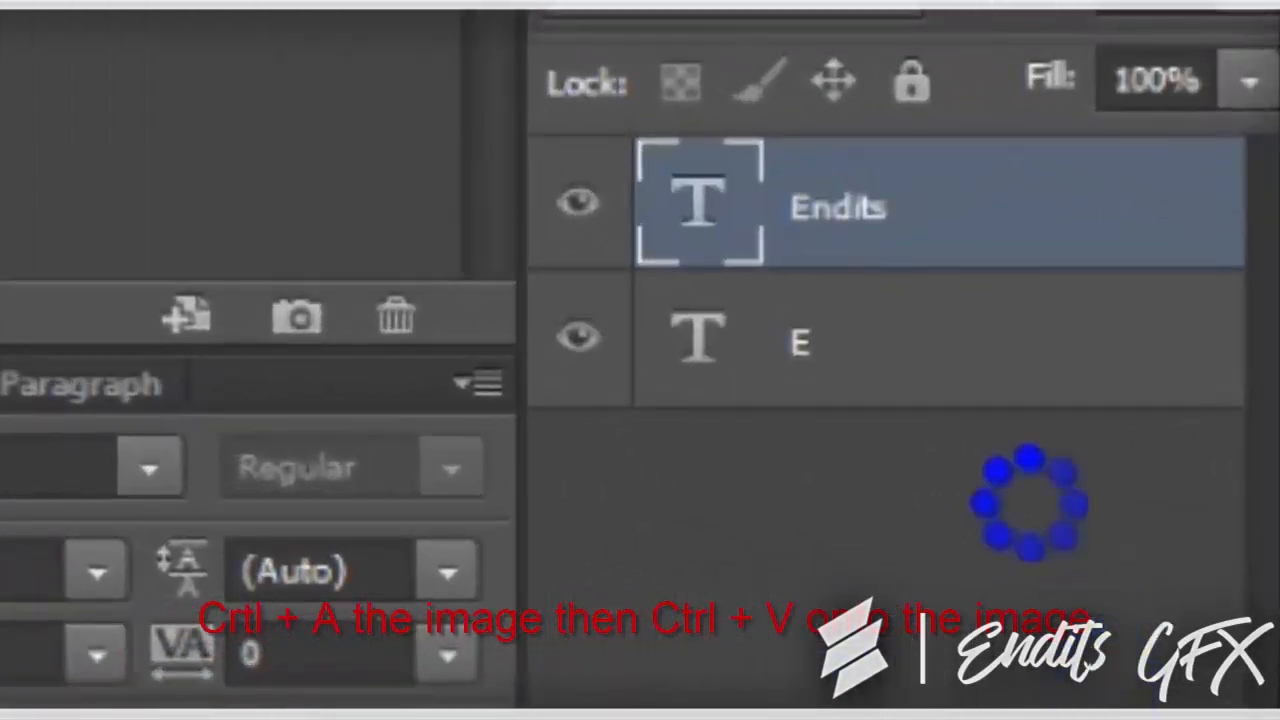
pyautogui.hotkey('ctrl', 'v')
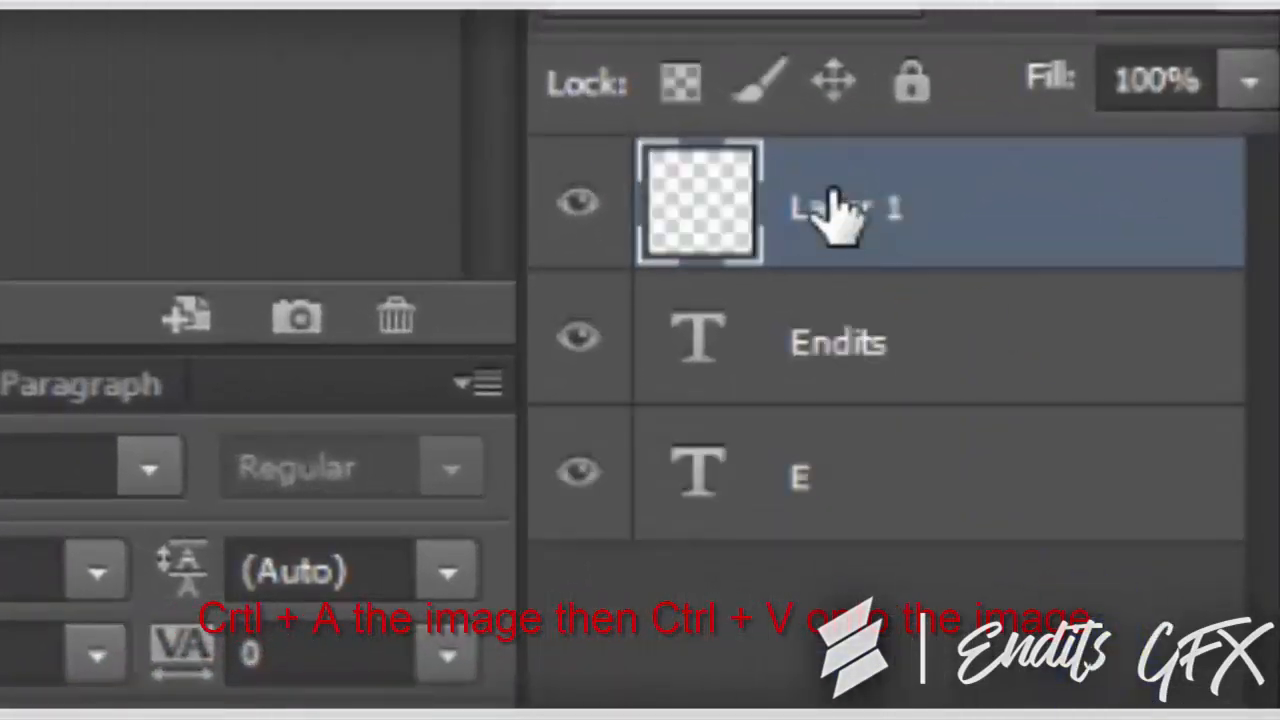
pyautogui.moveTo(837, 214); pyautogui.dragTo(797, 650)
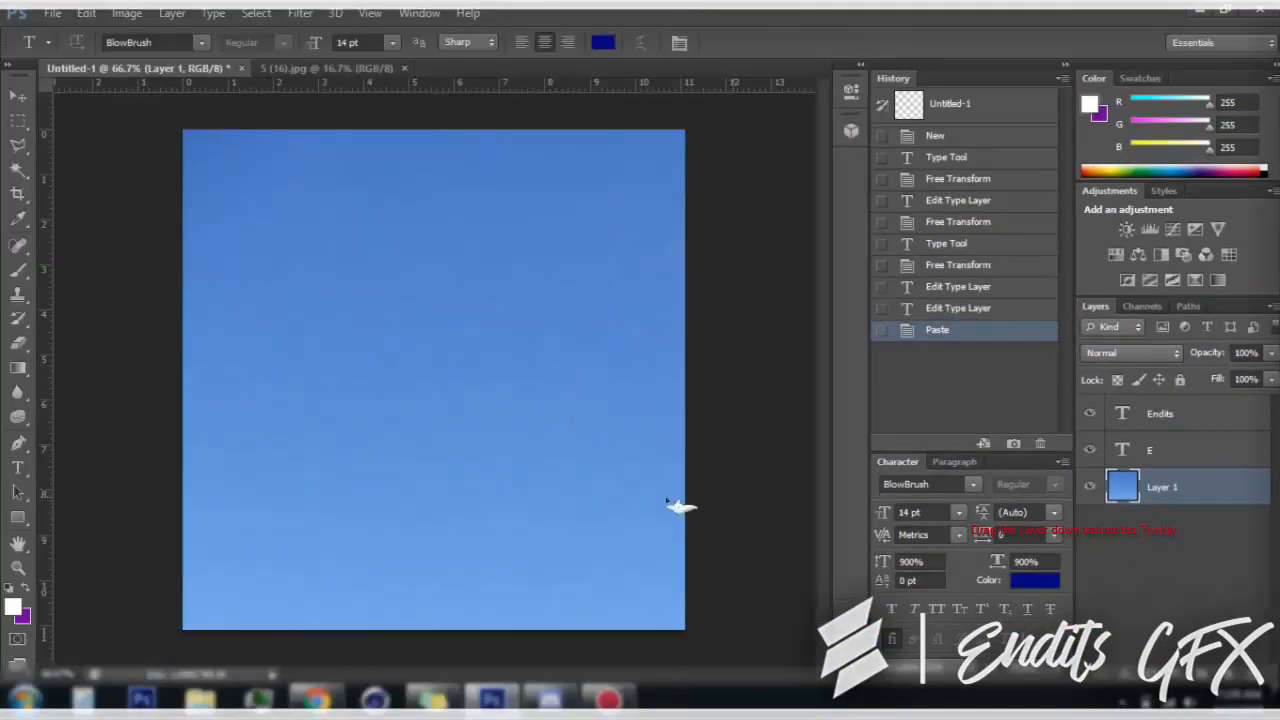
# Reposition the photo layer with Free Transform so its clouds and mountains fill the canvas behind the text
pyautogui.hotkey('ctrl', 't')
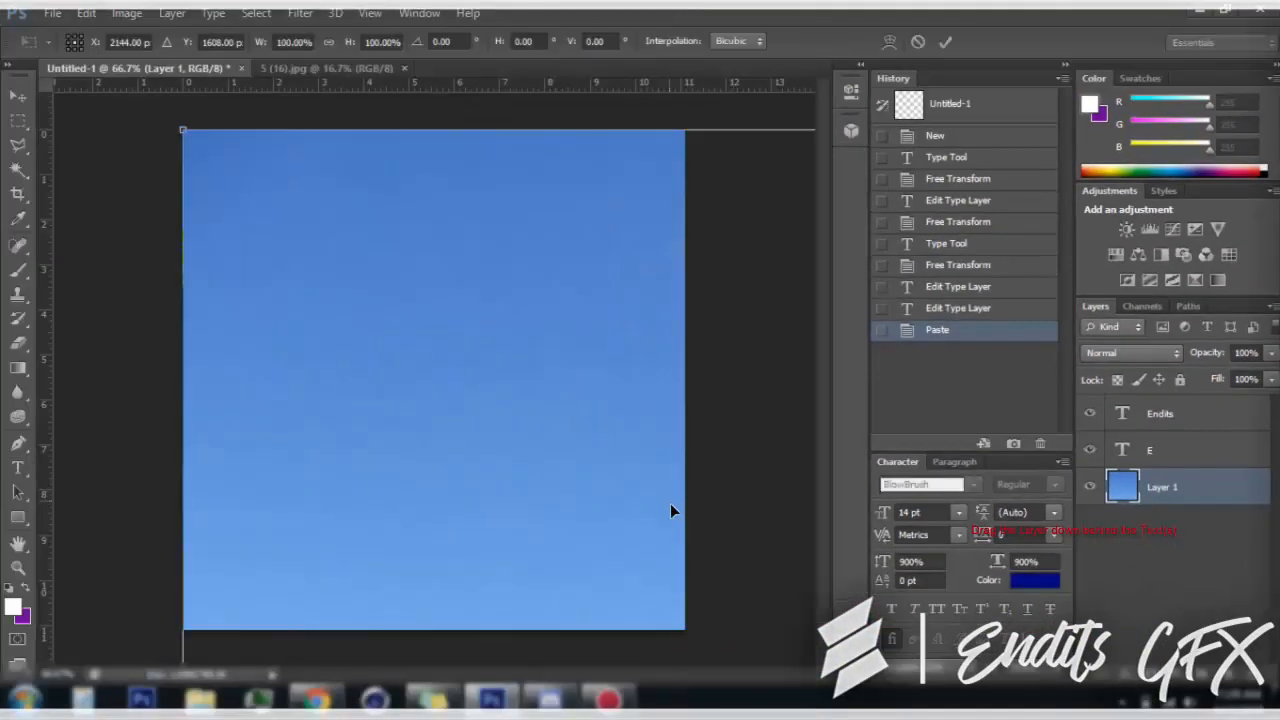
pyautogui.moveTo(670, 503); pyautogui.dragTo(388, 193)
pyautogui.moveTo(670, 505); pyautogui.dragTo(626, 240)
pyautogui.click(945, 41)
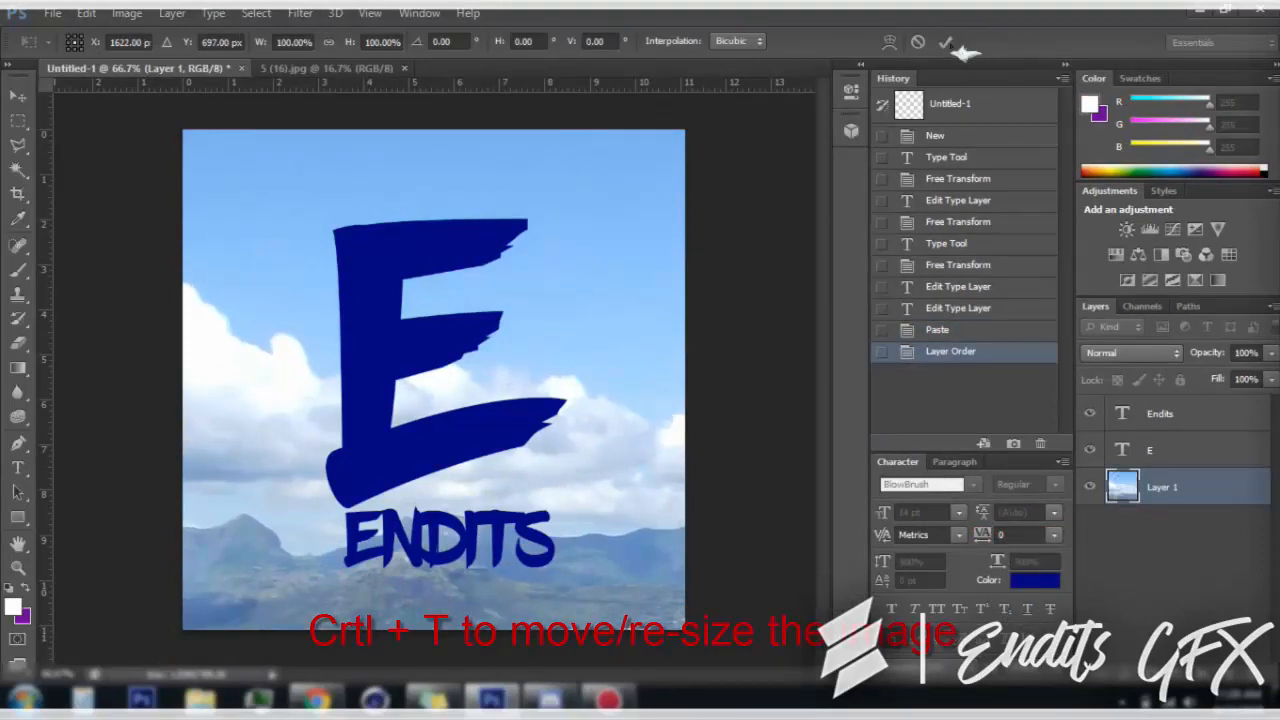
# Add a new layer above the photo and draw a white rectangle of about 808 x 811 px over the whole canvas
pyautogui.press('t')
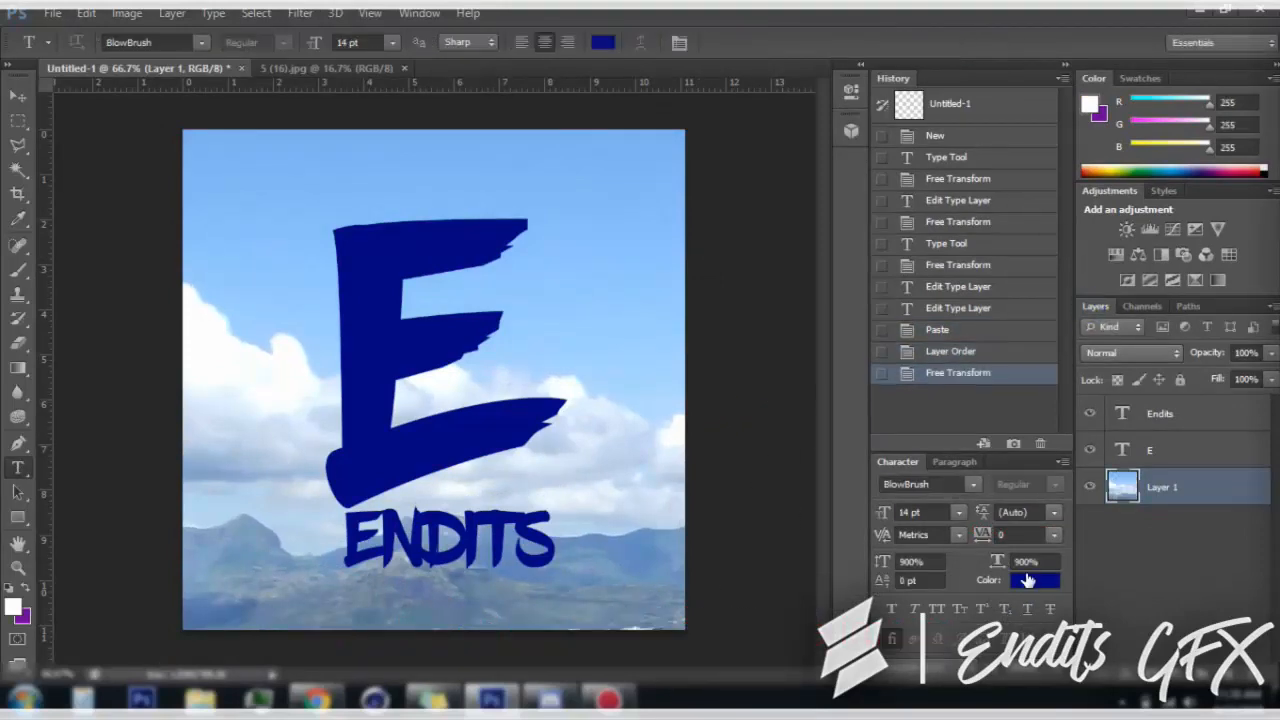
pyautogui.click(1229, 673)
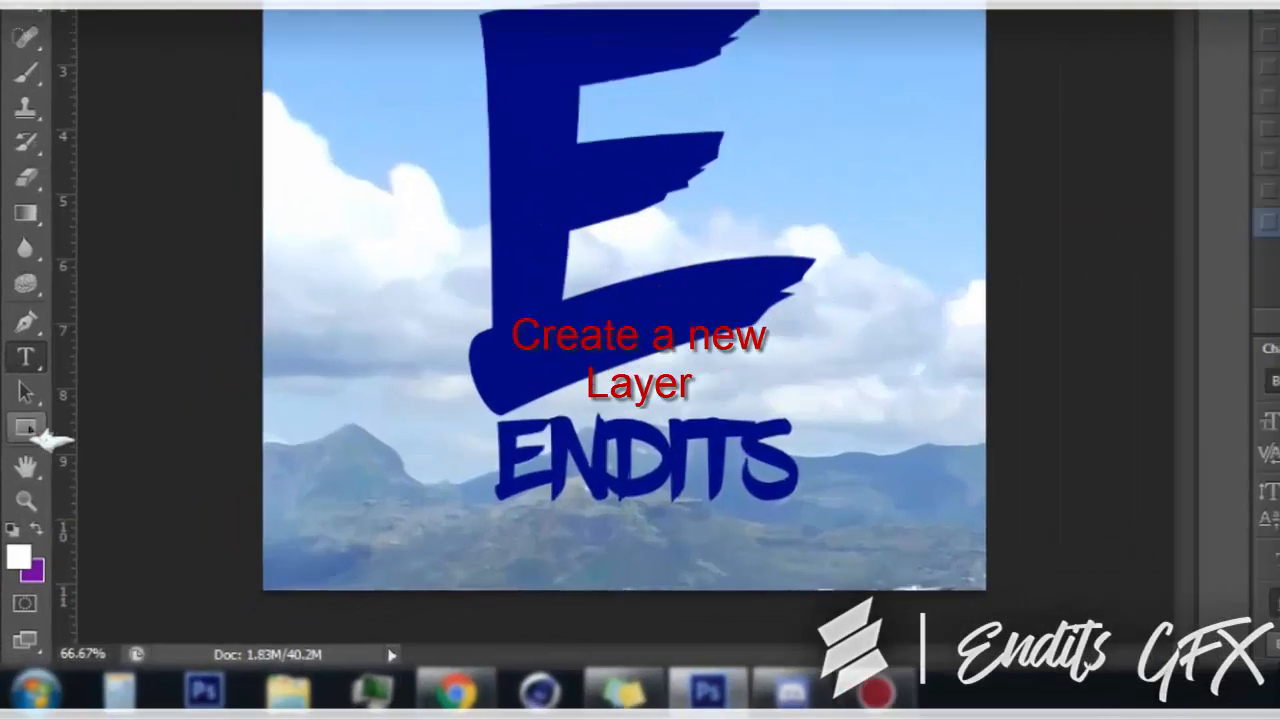
pyautogui.click(17, 520)
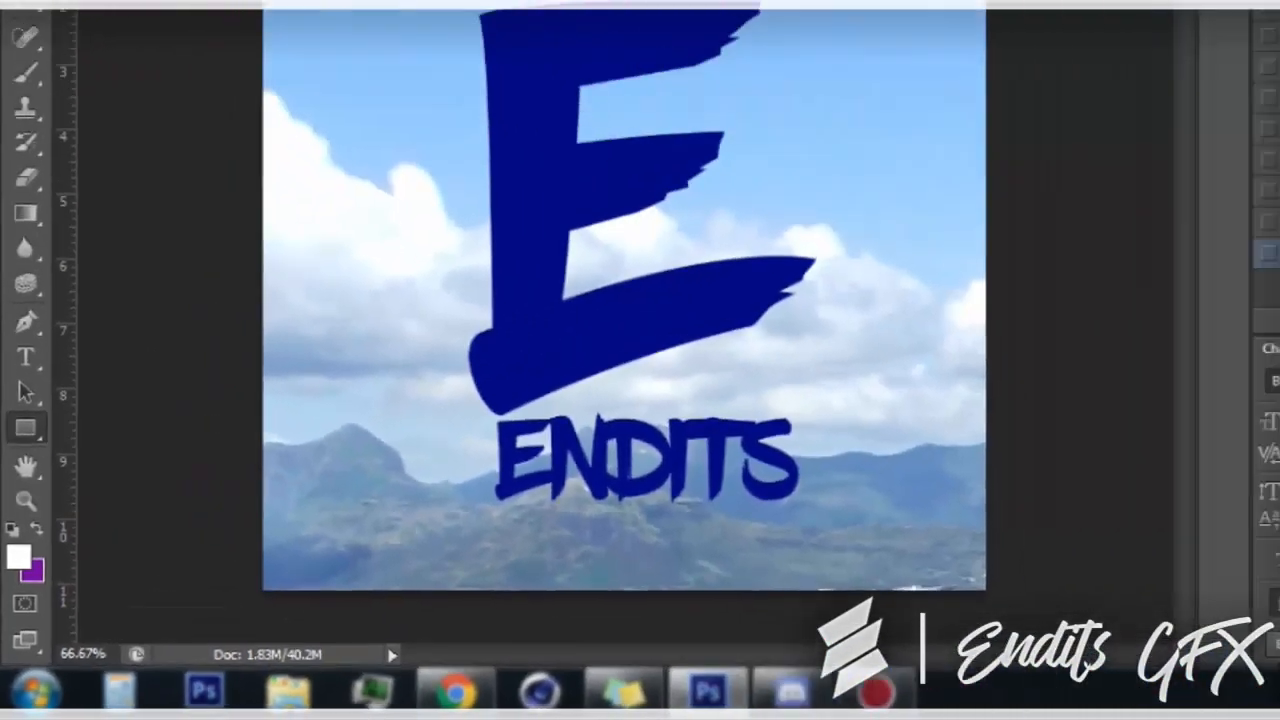
pyautogui.moveTo(182, 128); pyautogui.dragTo(689, 636)
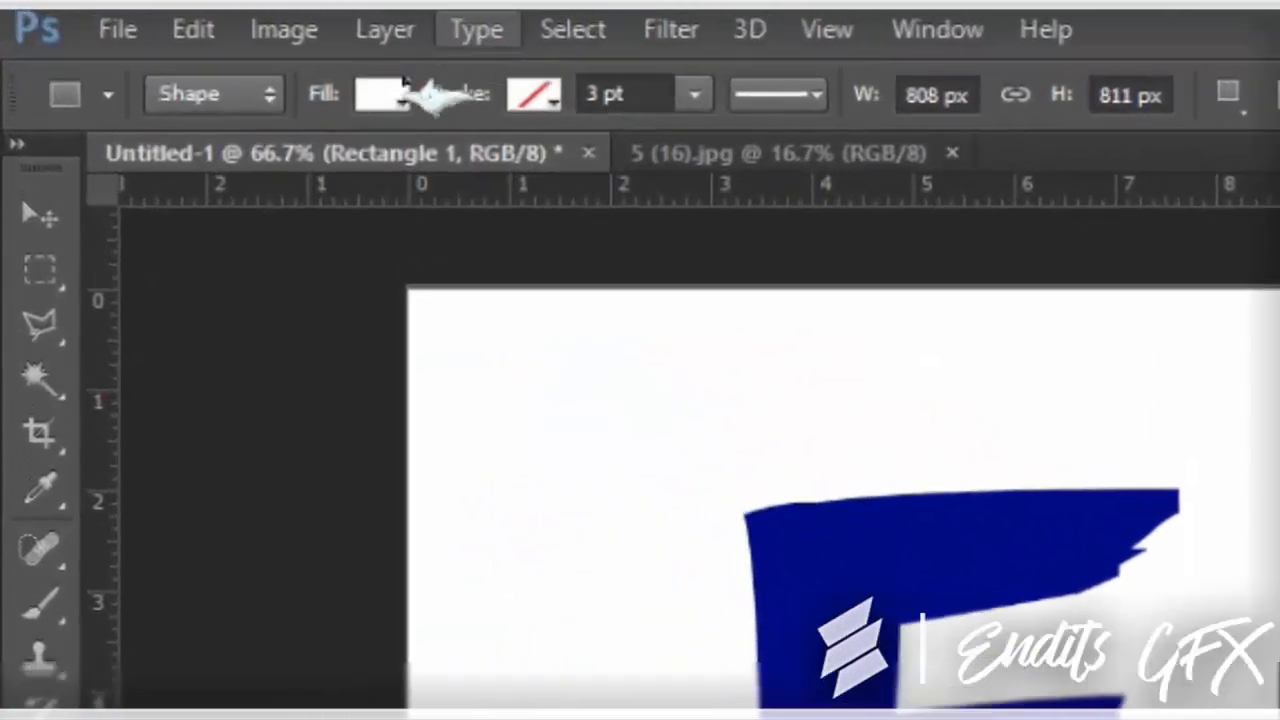
# Change the rectangle's fill colour to black and lower its layer Fill to a little under half so the photo is darkened
pyautogui.click(170, 41)
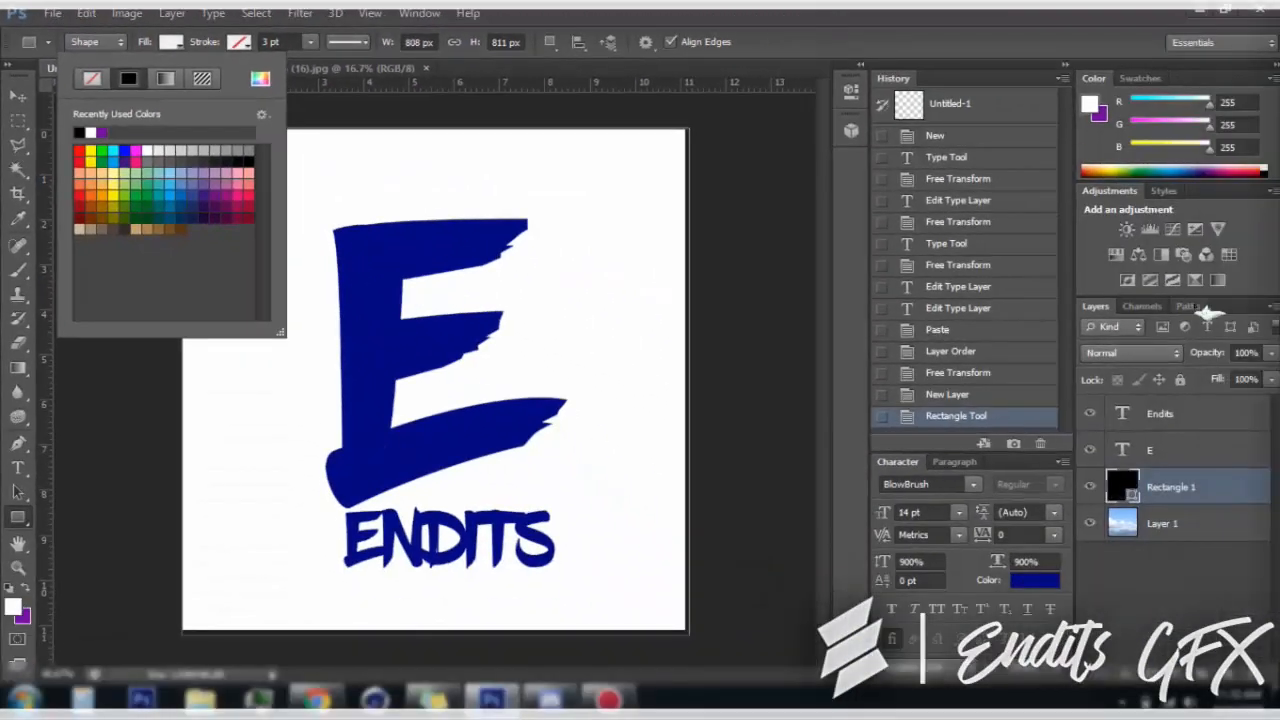
pyautogui.click(488, 318)
pyautogui.click(1243, 291)
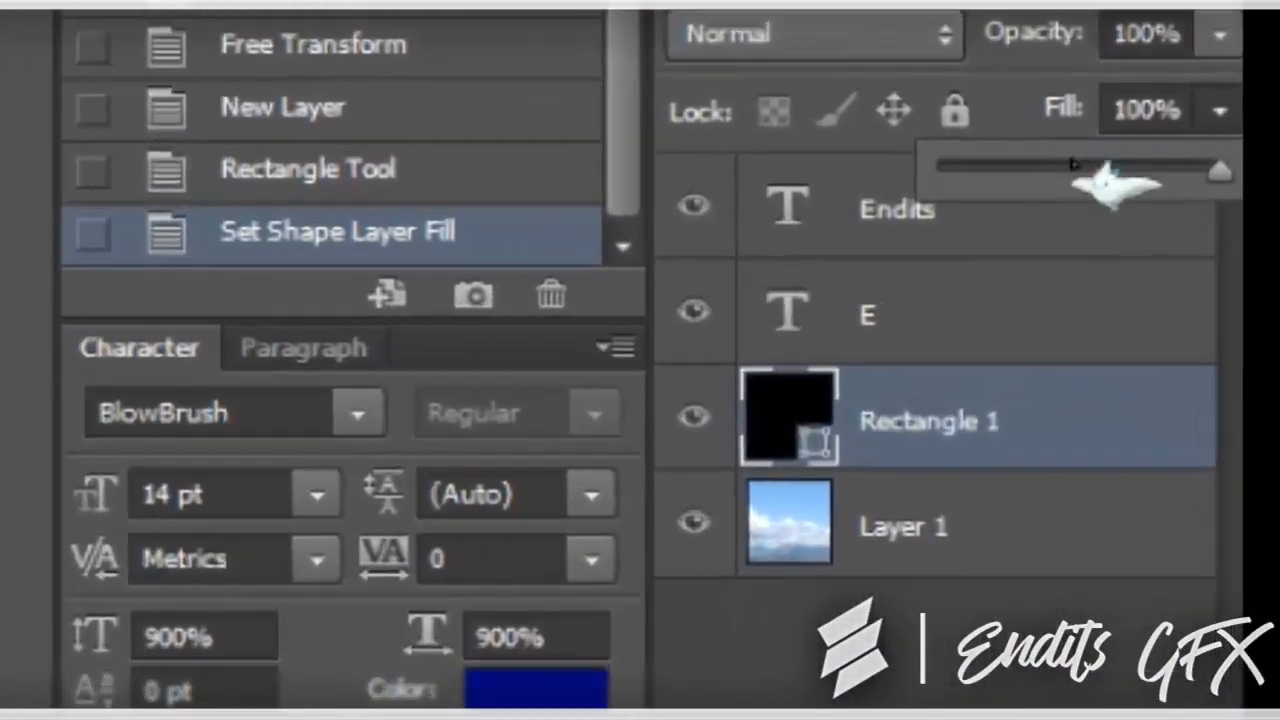
pyautogui.click(1173, 315)
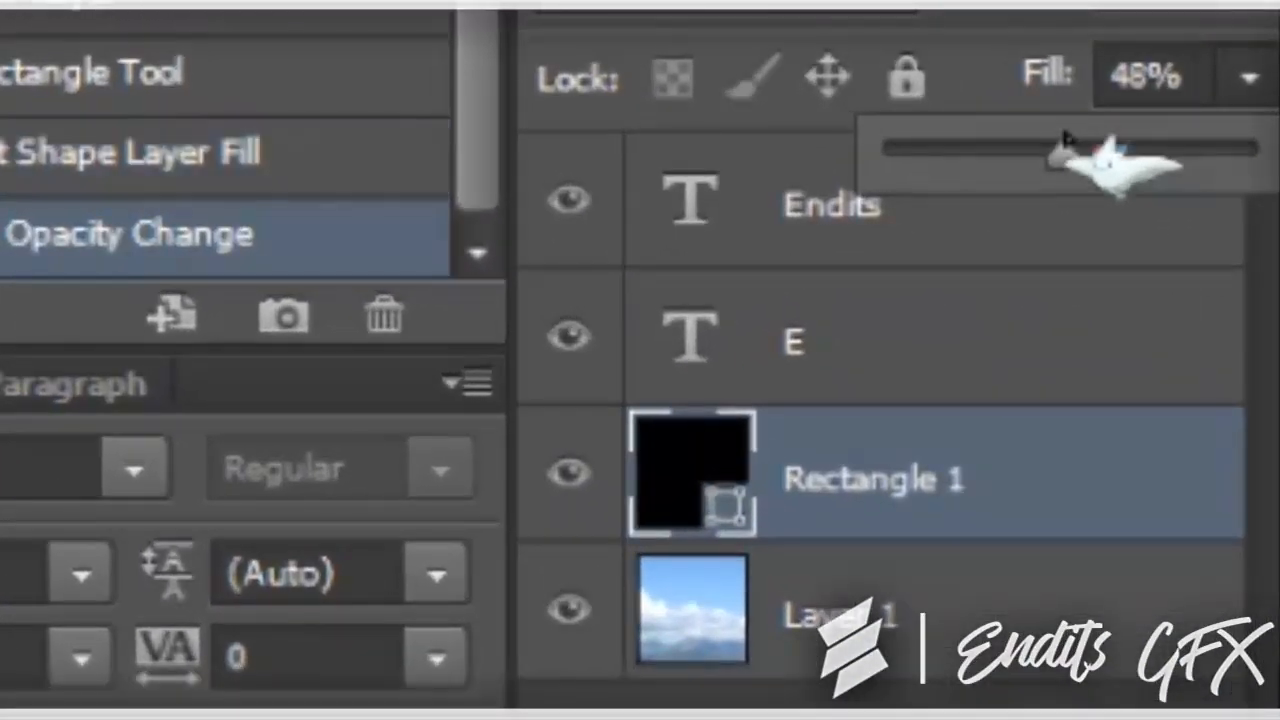
pyautogui.moveTo(1069, 149); pyautogui.dragTo(1029, 148)
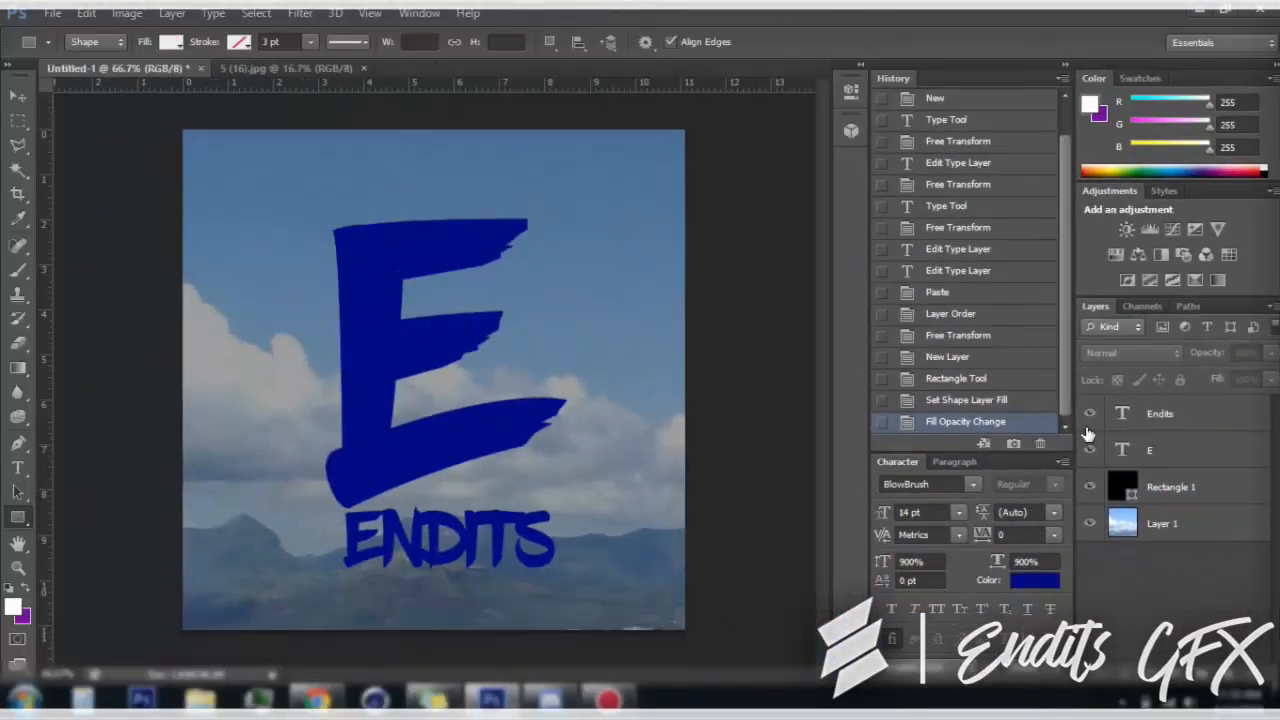
# Add a Gradient Overlay with the Overlay blend mode to the Endits text layer through its Blending Options
pyautogui.rightClick(1158, 430)
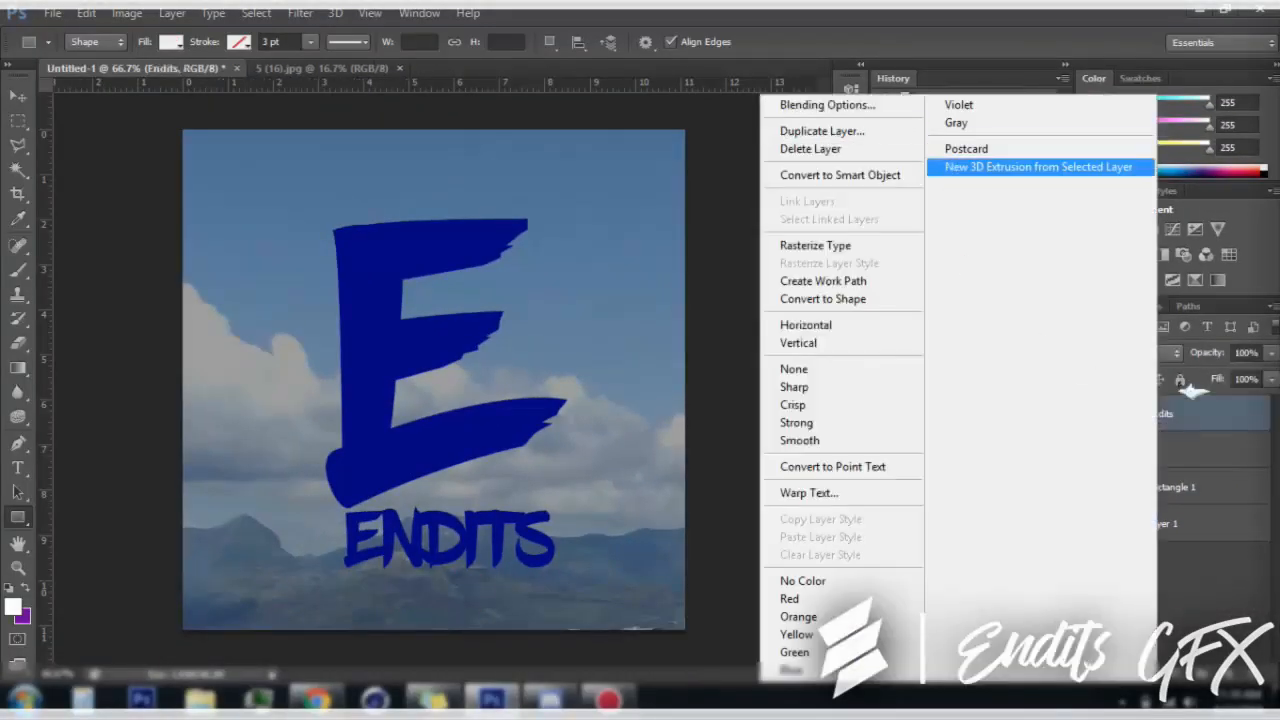
pyautogui.click(1215, 414)
pyautogui.rightClick(1215, 414)
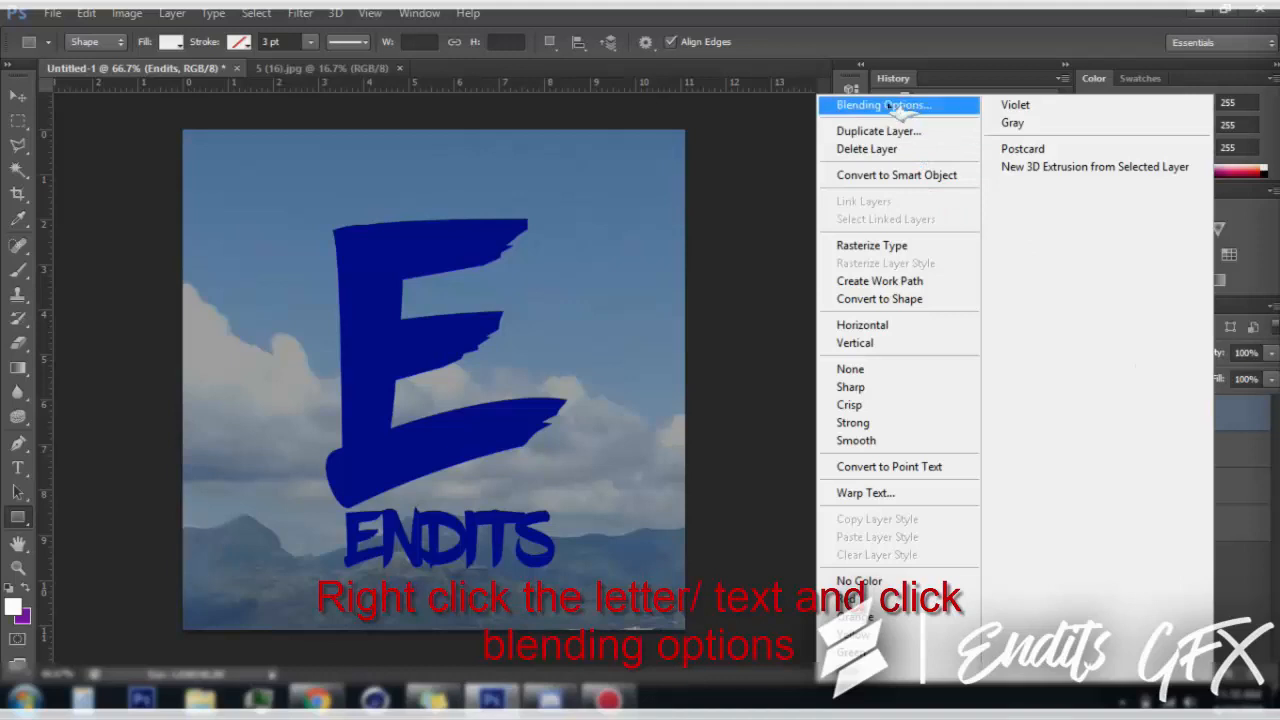
pyautogui.click(886, 106)
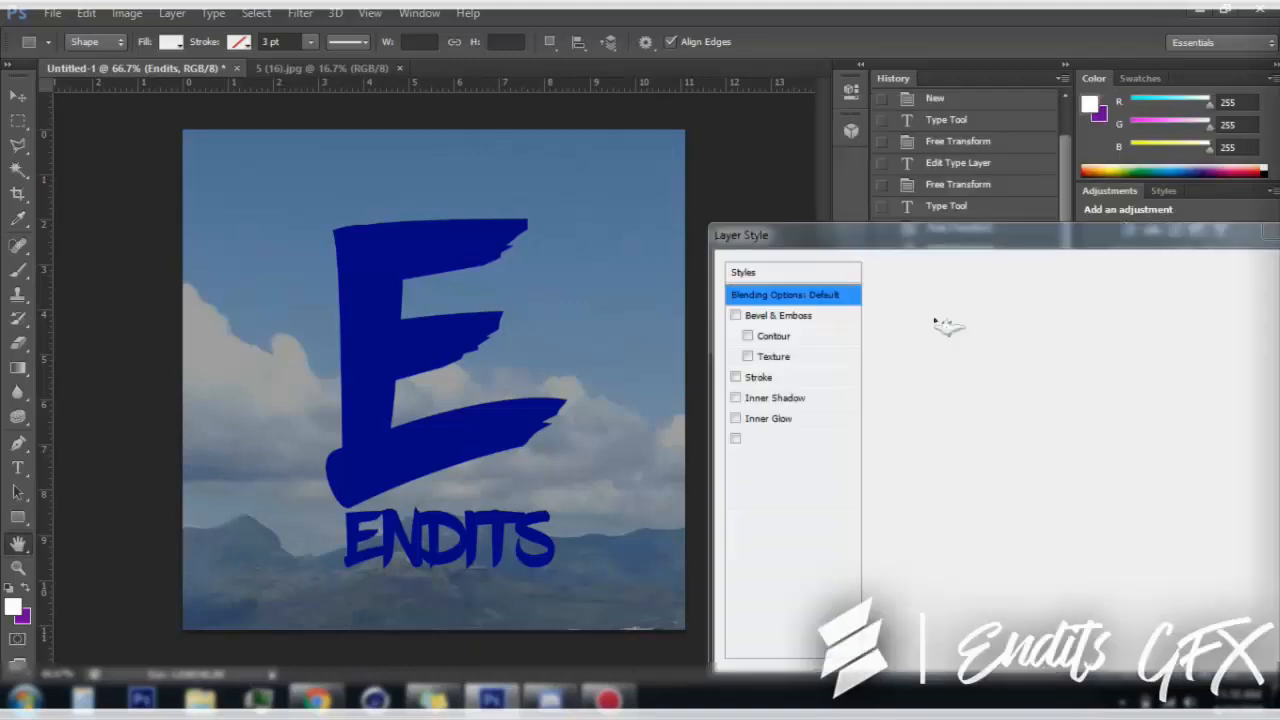
pyautogui.moveTo(790, 227); pyautogui.dragTo(704, 163)
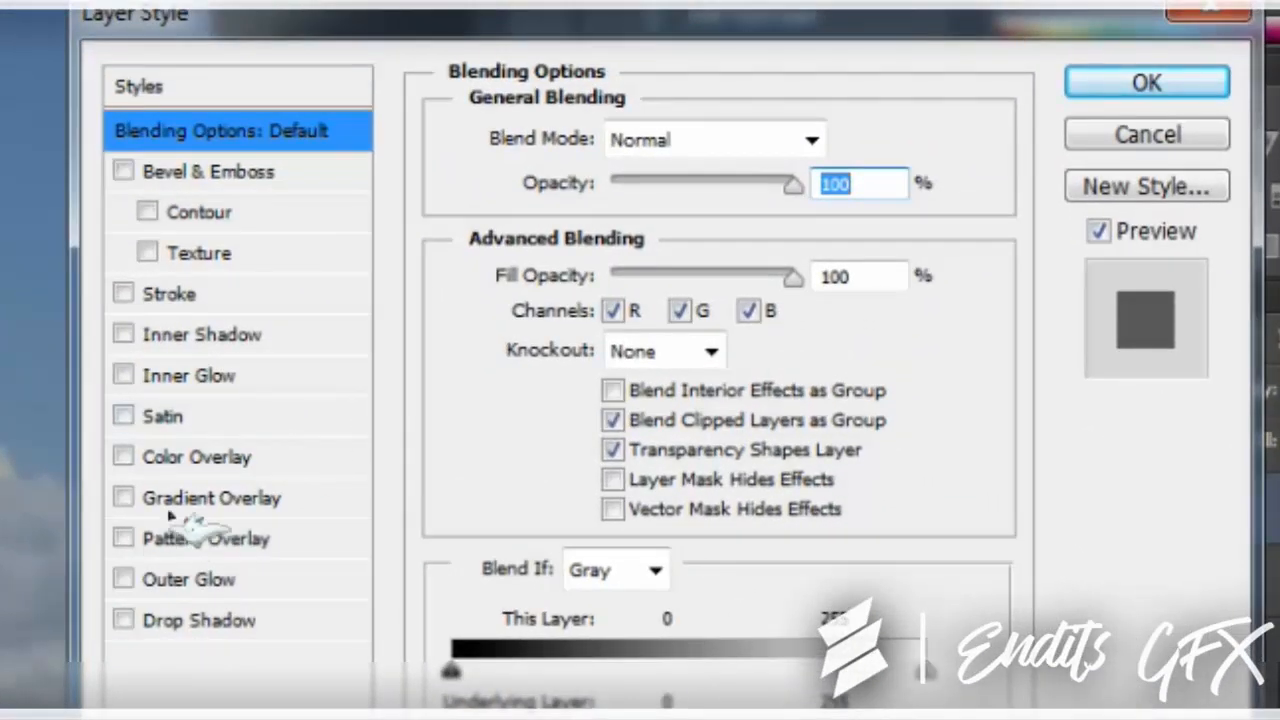
pyautogui.click(176, 499)
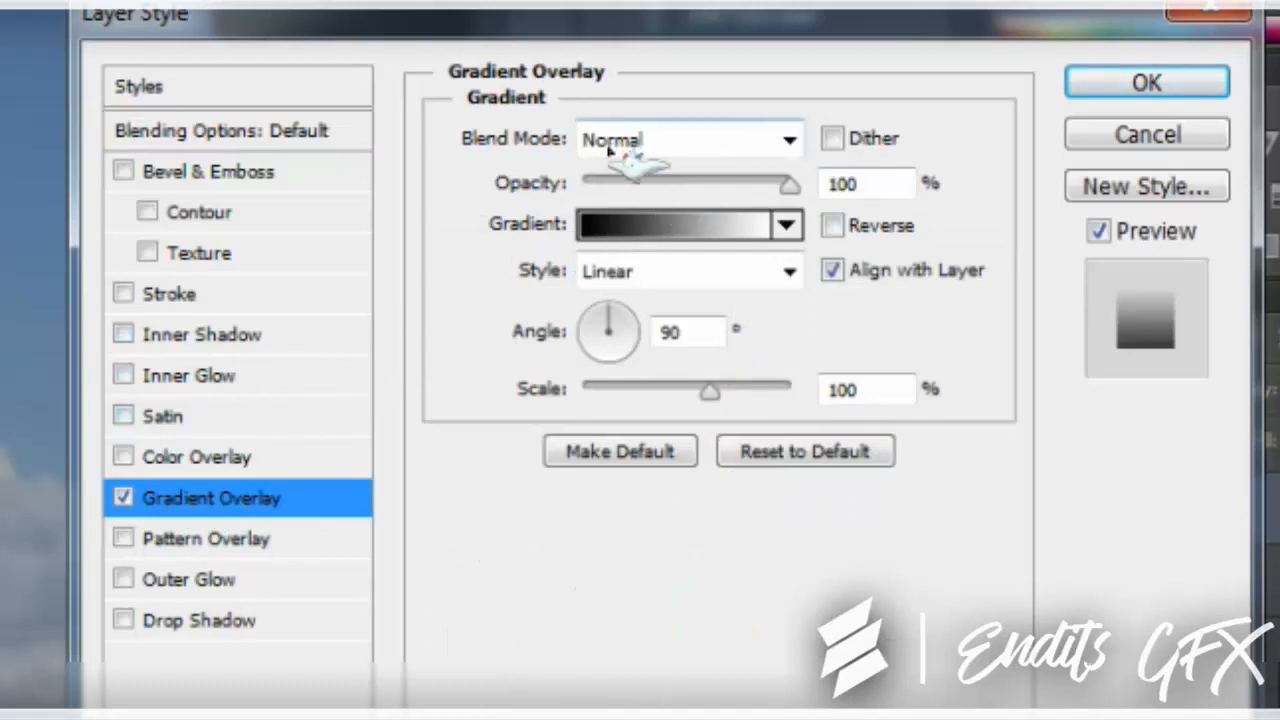
pyautogui.click(680, 138)
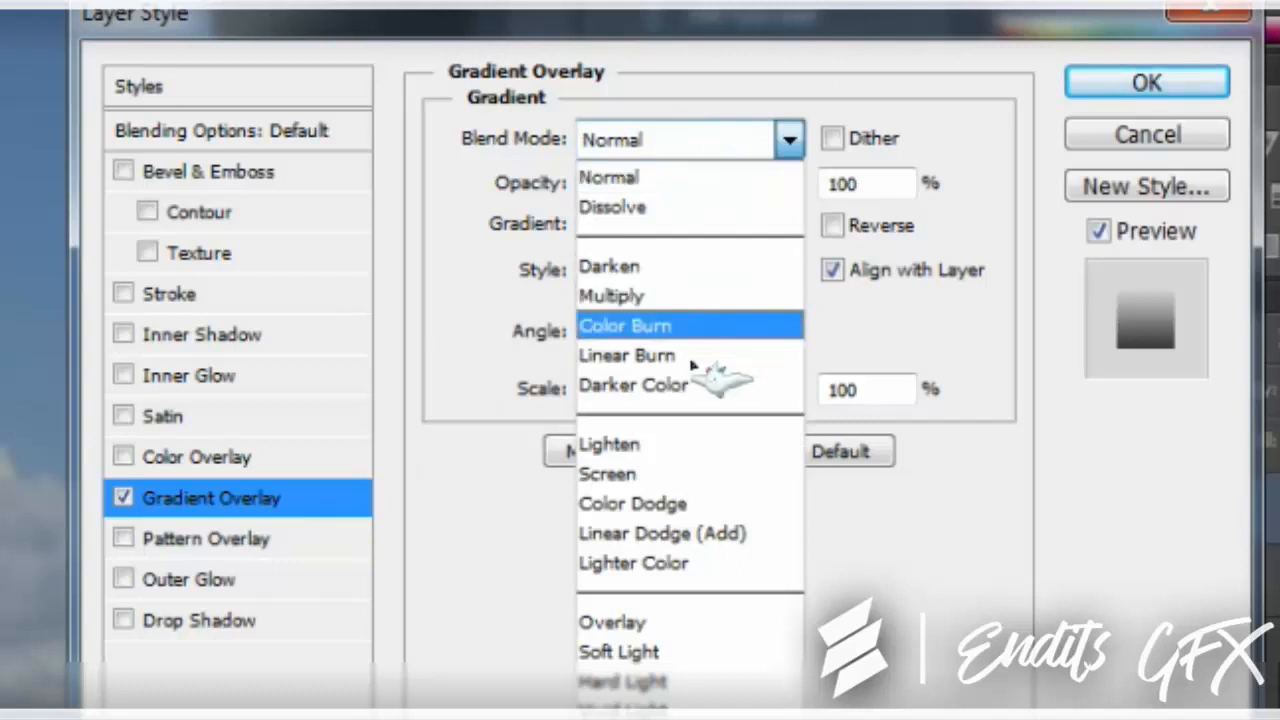
pyautogui.click(688, 624)
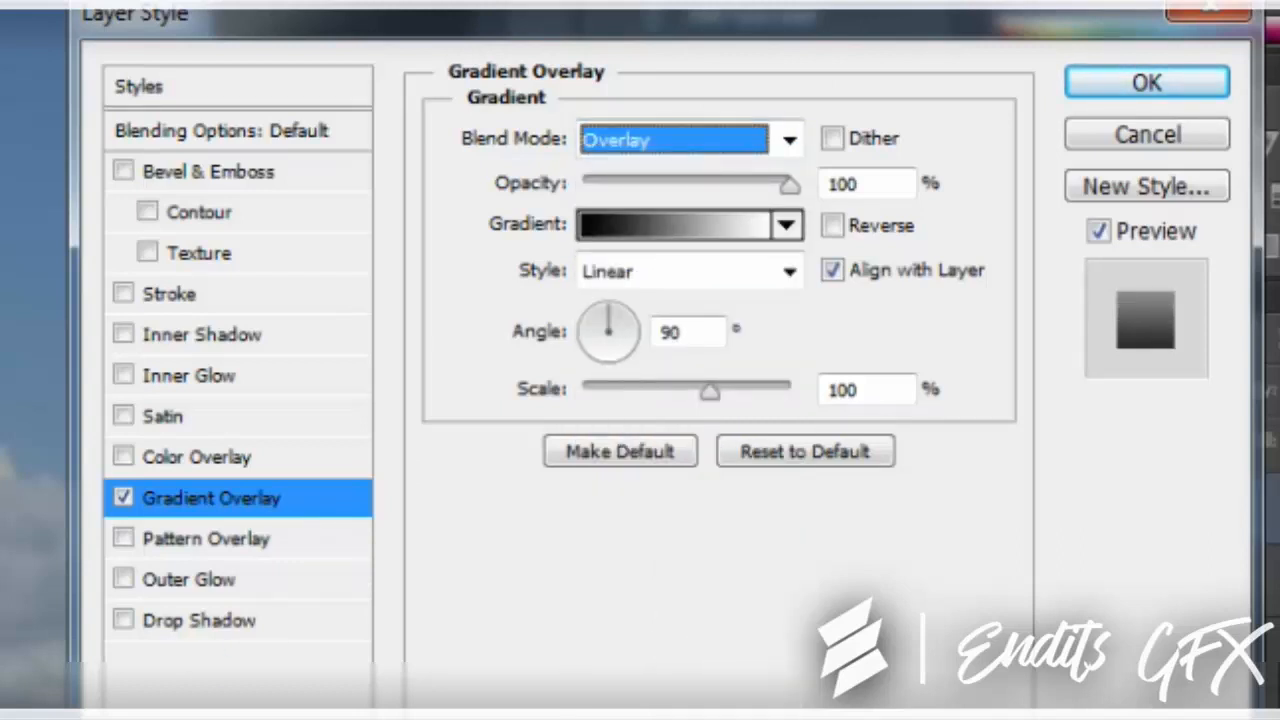
pyautogui.press('Tab')
# Add an Inner Glow to the Endits text with a size of 7 px and the Overlay blend mode
pyautogui.click(245, 378)
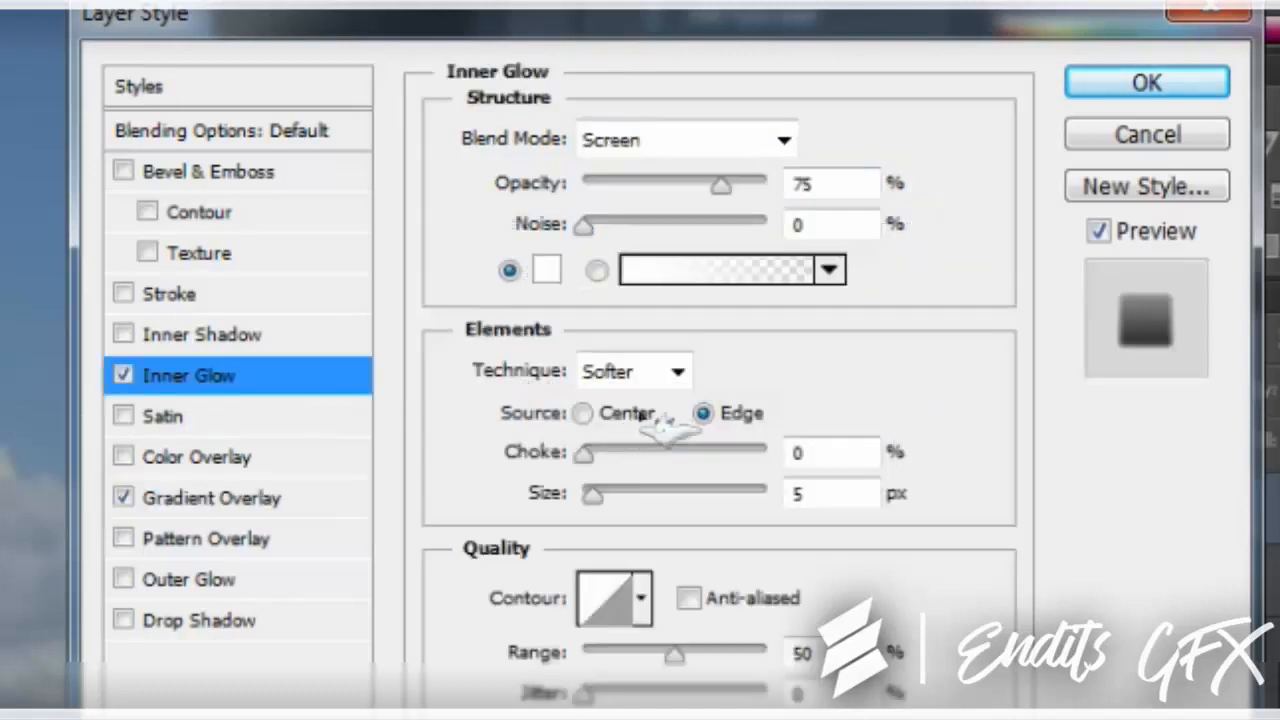
pyautogui.click(592, 496)
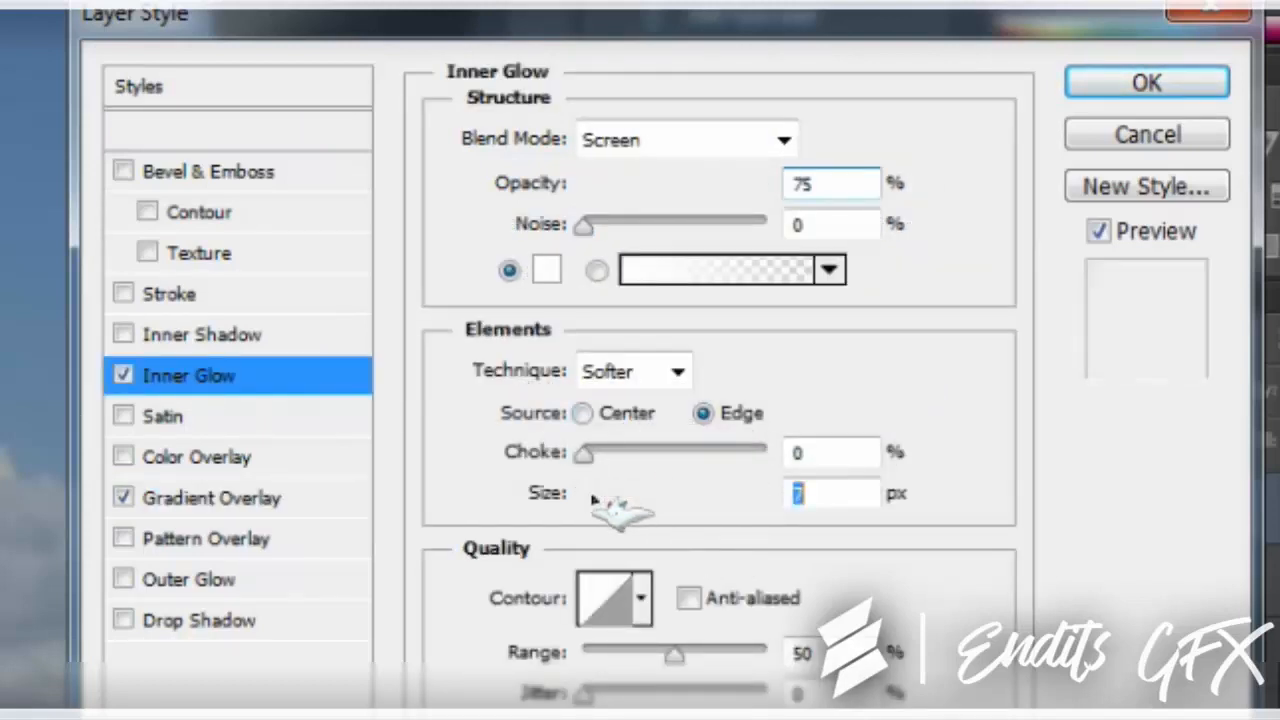
pyautogui.click(690, 140)
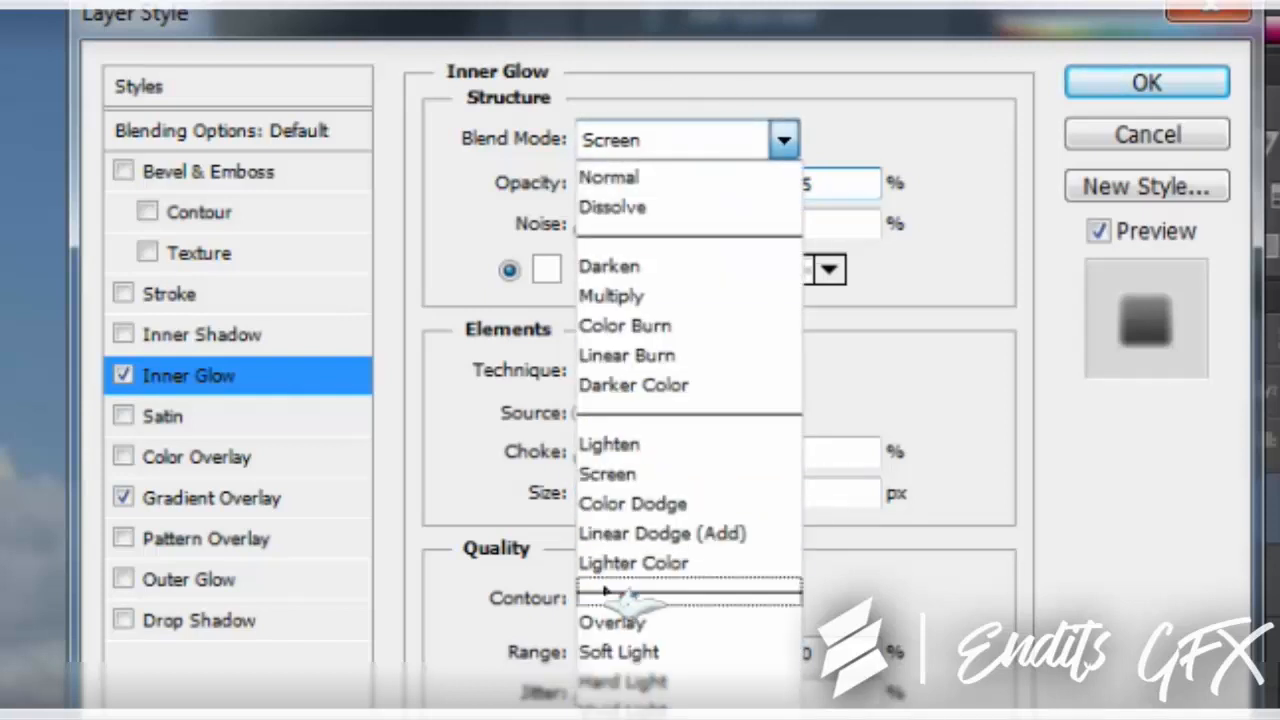
pyautogui.click(612, 622)
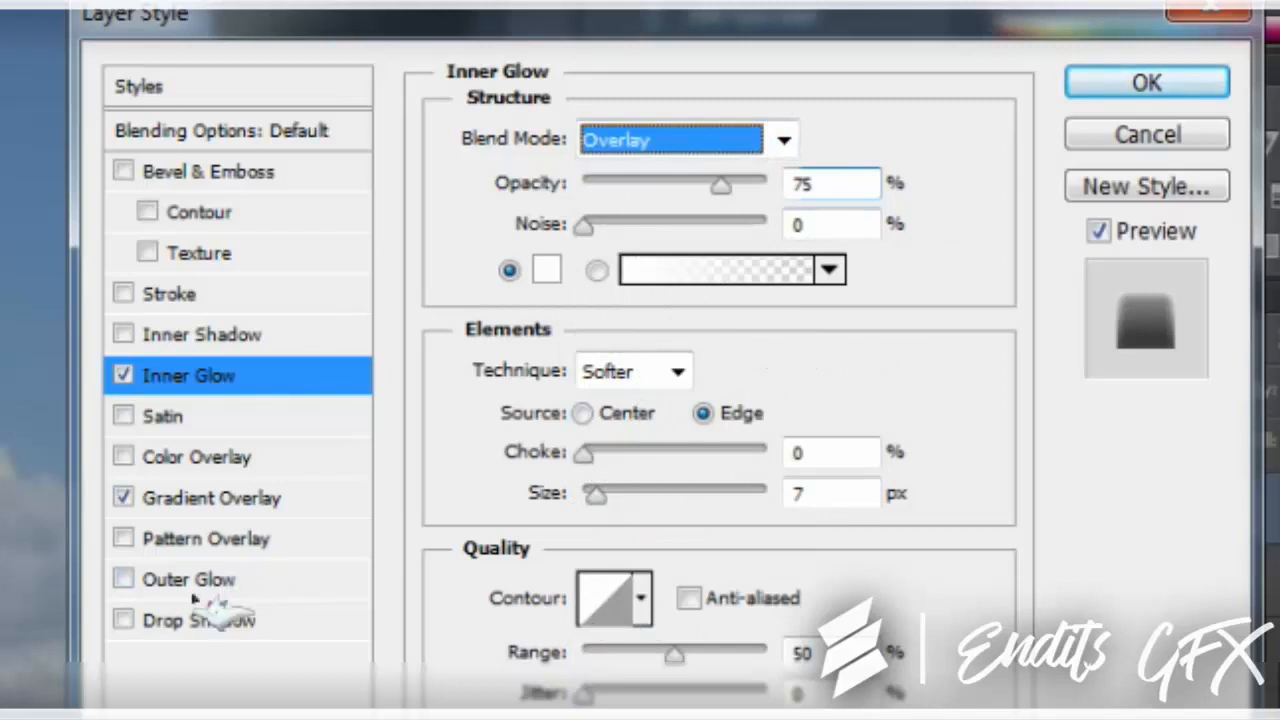
# Add a Drop Shadow to the Endits text with 100% opacity and a size of 250 px, and apply the layer style
pyautogui.click(250, 620)
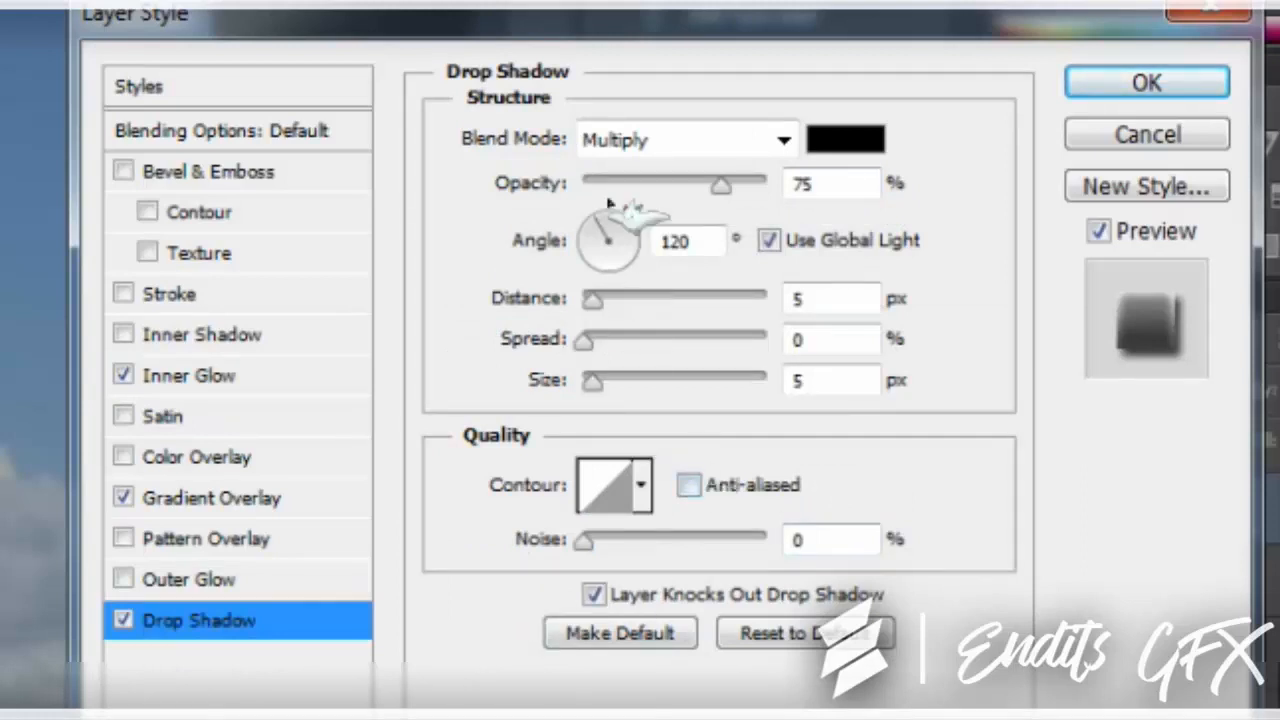
pyautogui.click(763, 192)
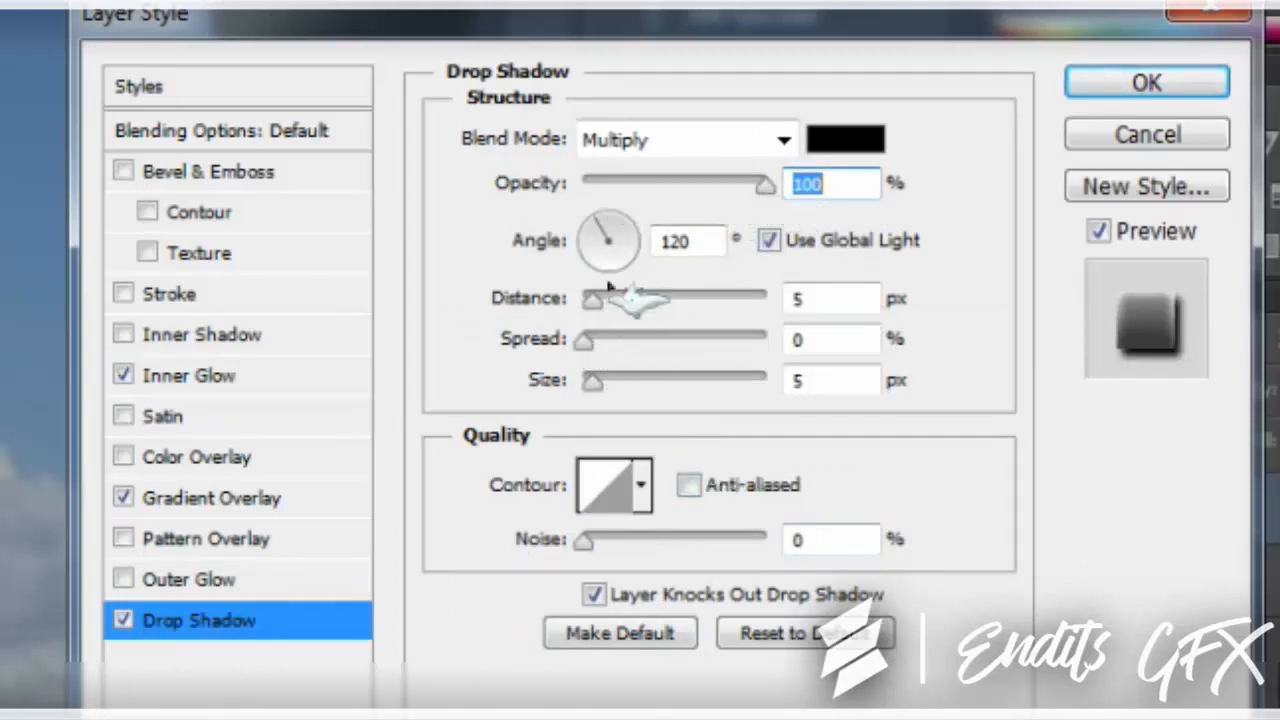
pyautogui.click(585, 339)
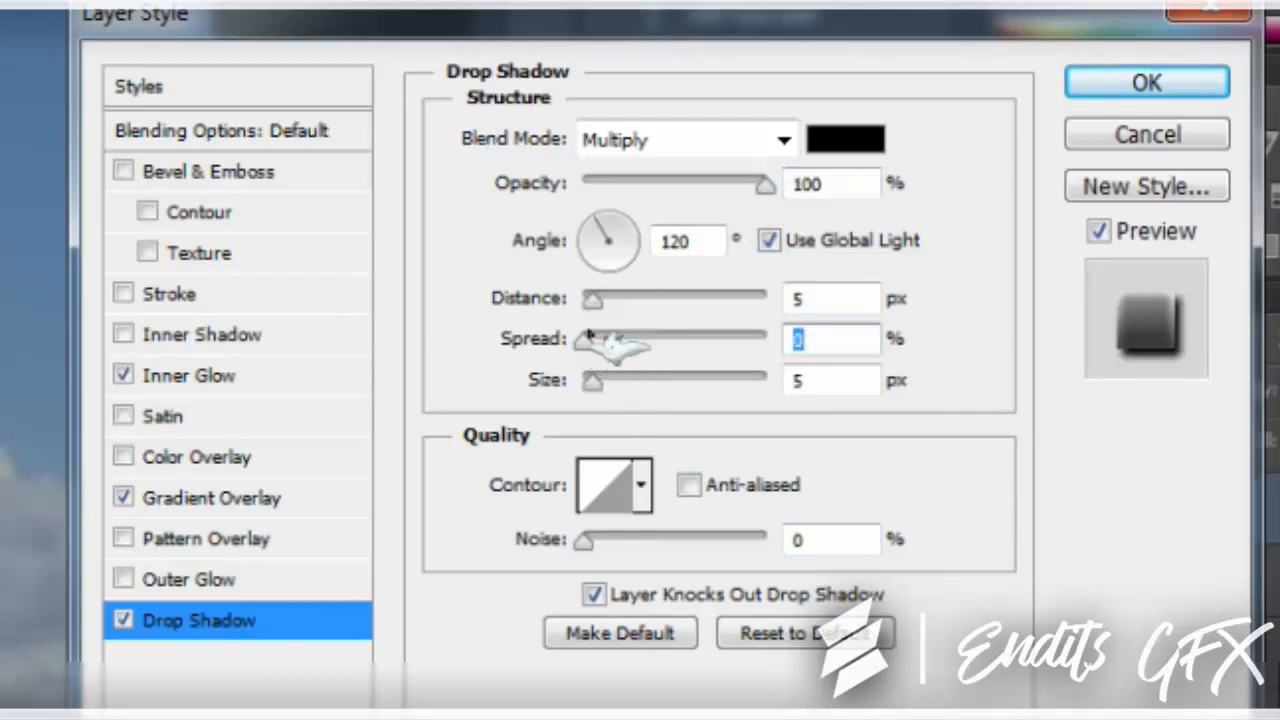
pyautogui.moveTo(580, 343); pyautogui.dragTo(478, 301)
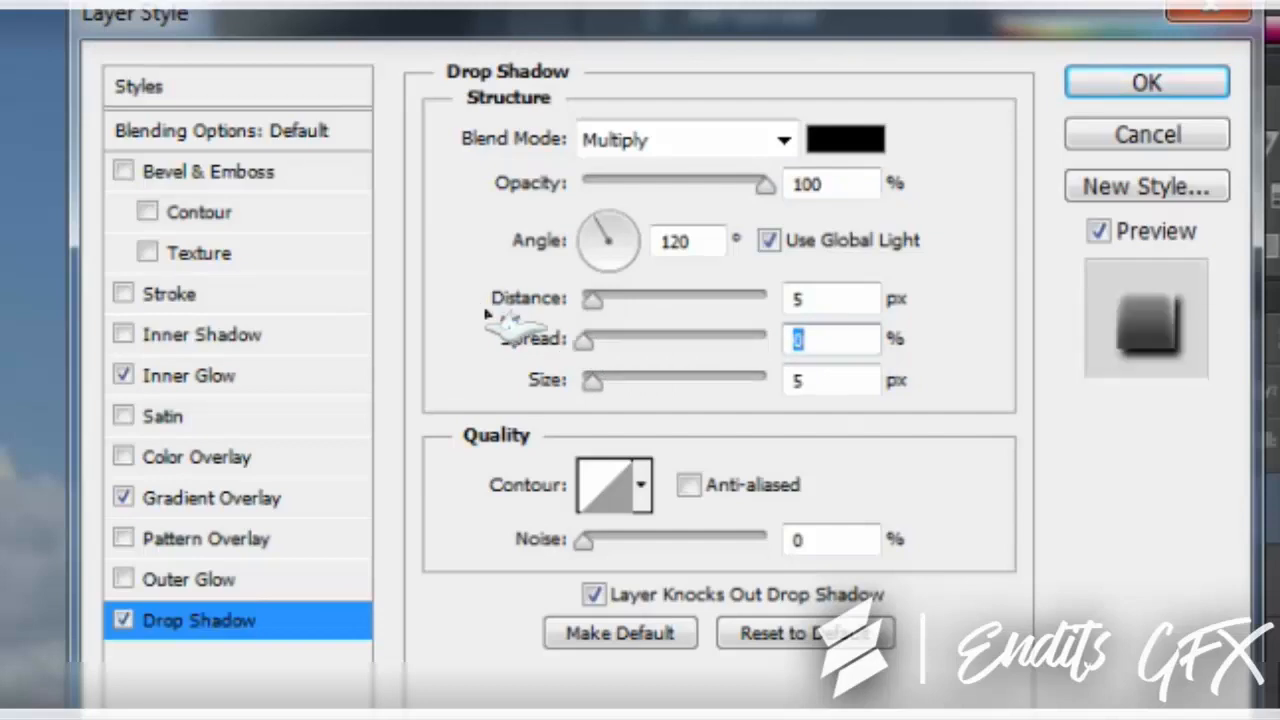
pyautogui.moveTo(592, 381); pyautogui.dragTo(886, 384)
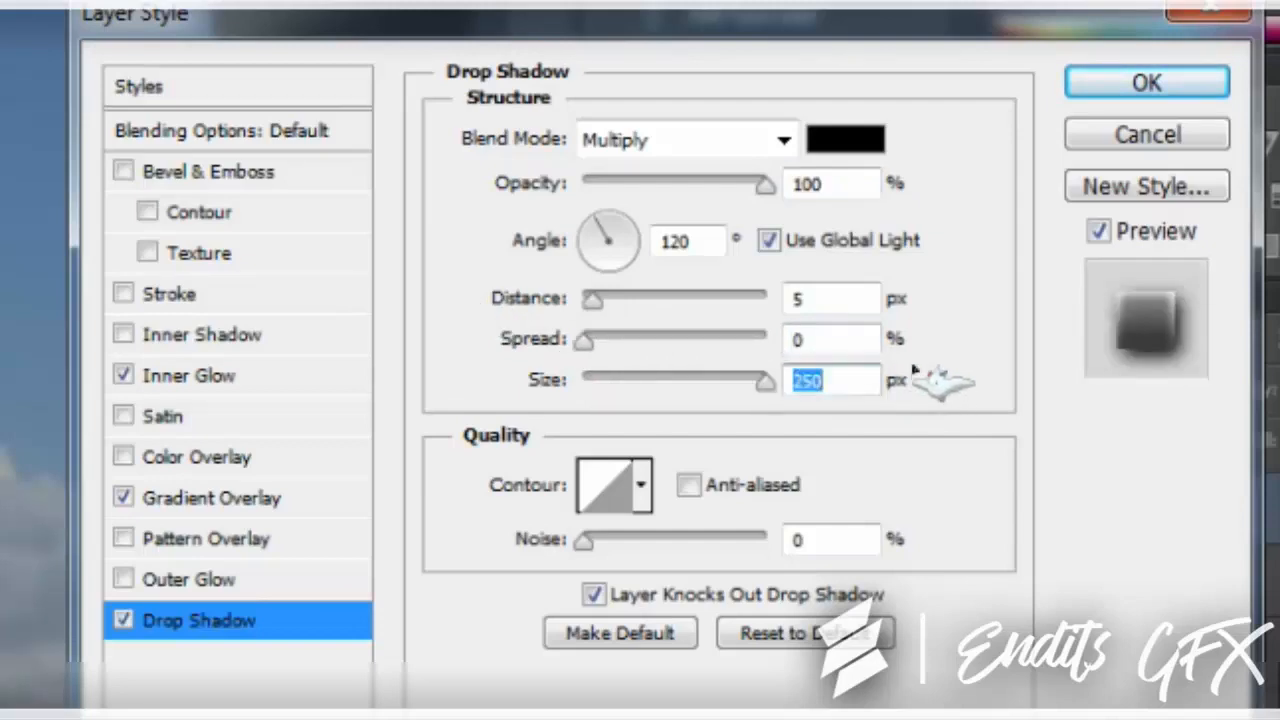
pyautogui.click(1112, 91)
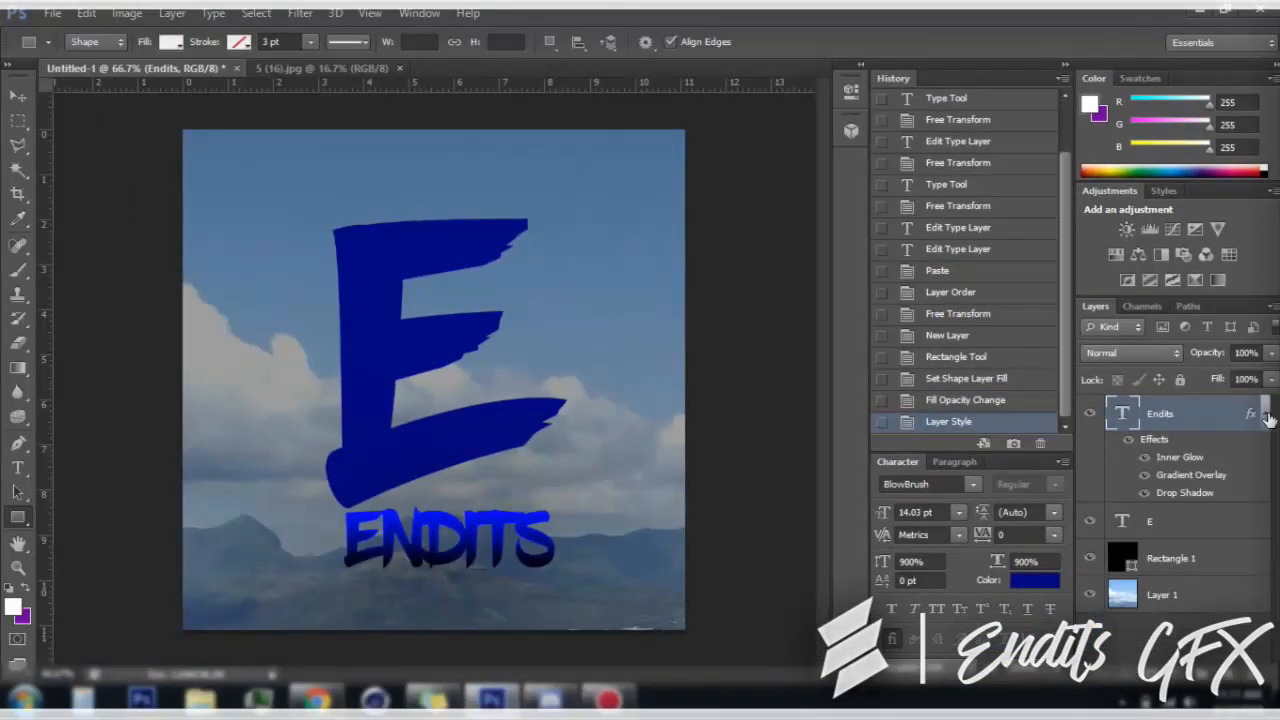
# Collapse the Endits layer's effects list and copy its layer style onto the E layer
pyautogui.click(1265, 413)
pyautogui.rightClick(1223, 414)
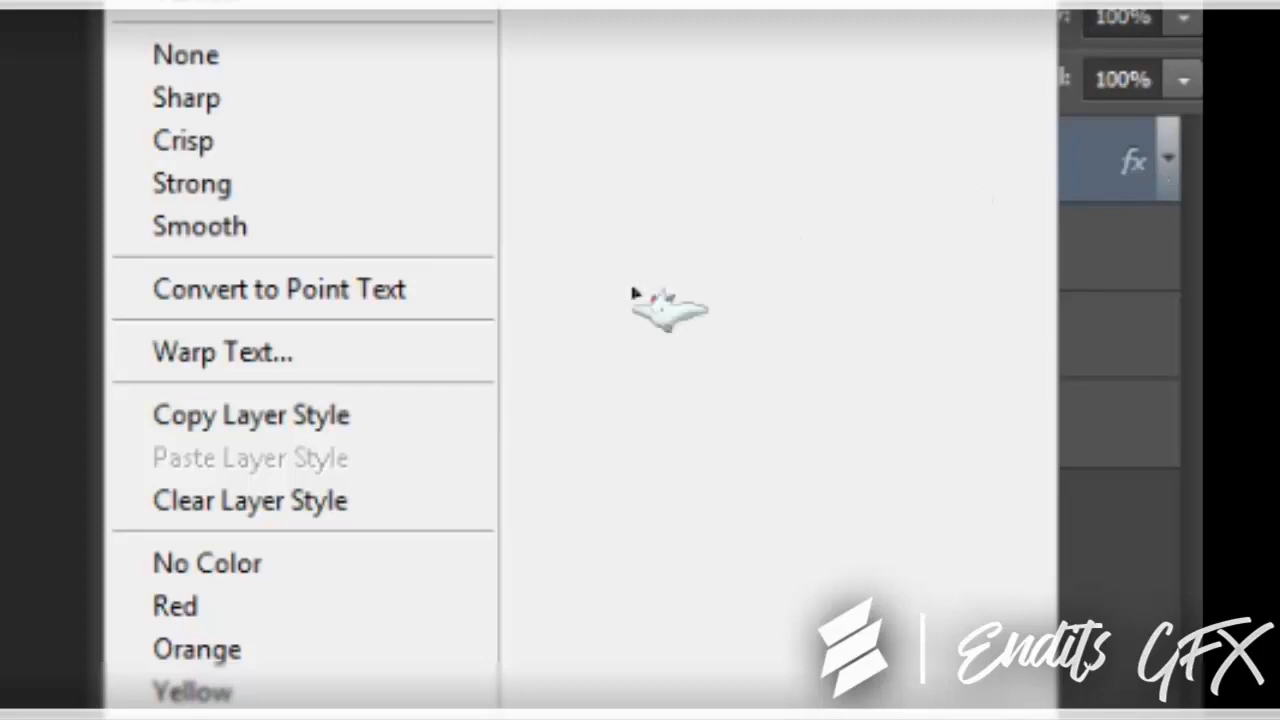
pyautogui.click(300, 412)
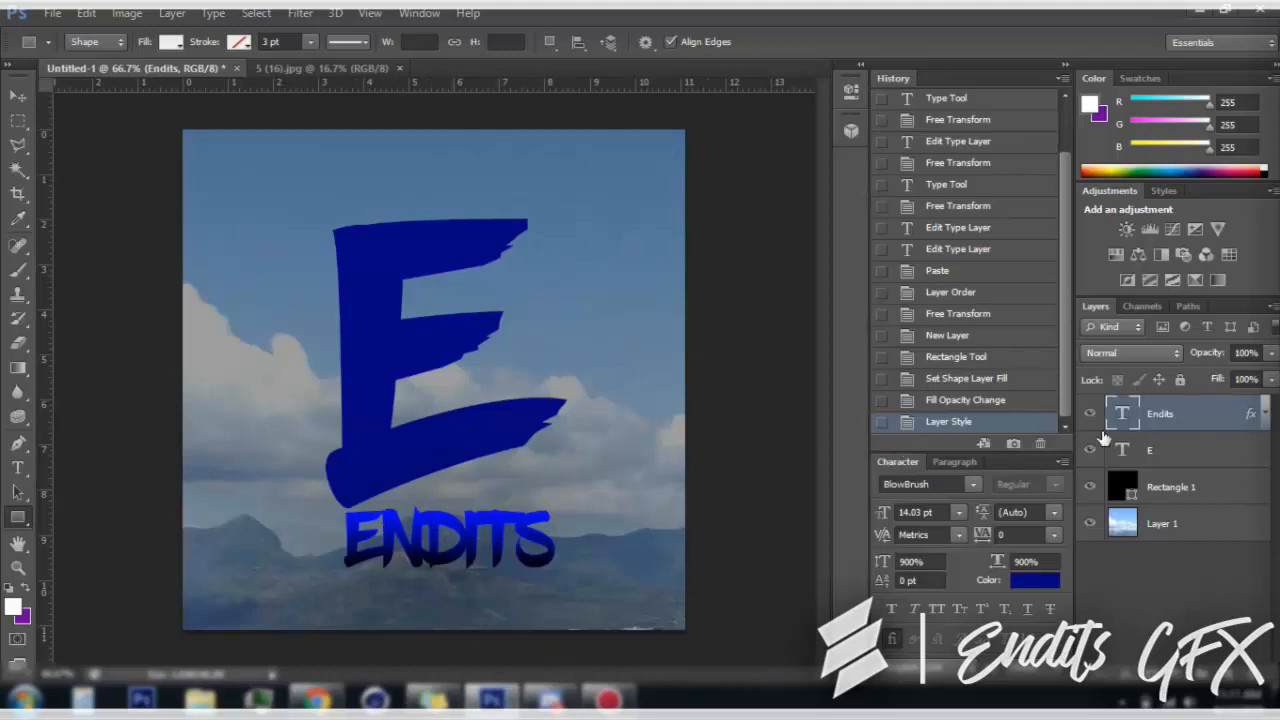
pyautogui.rightClick(1178, 452)
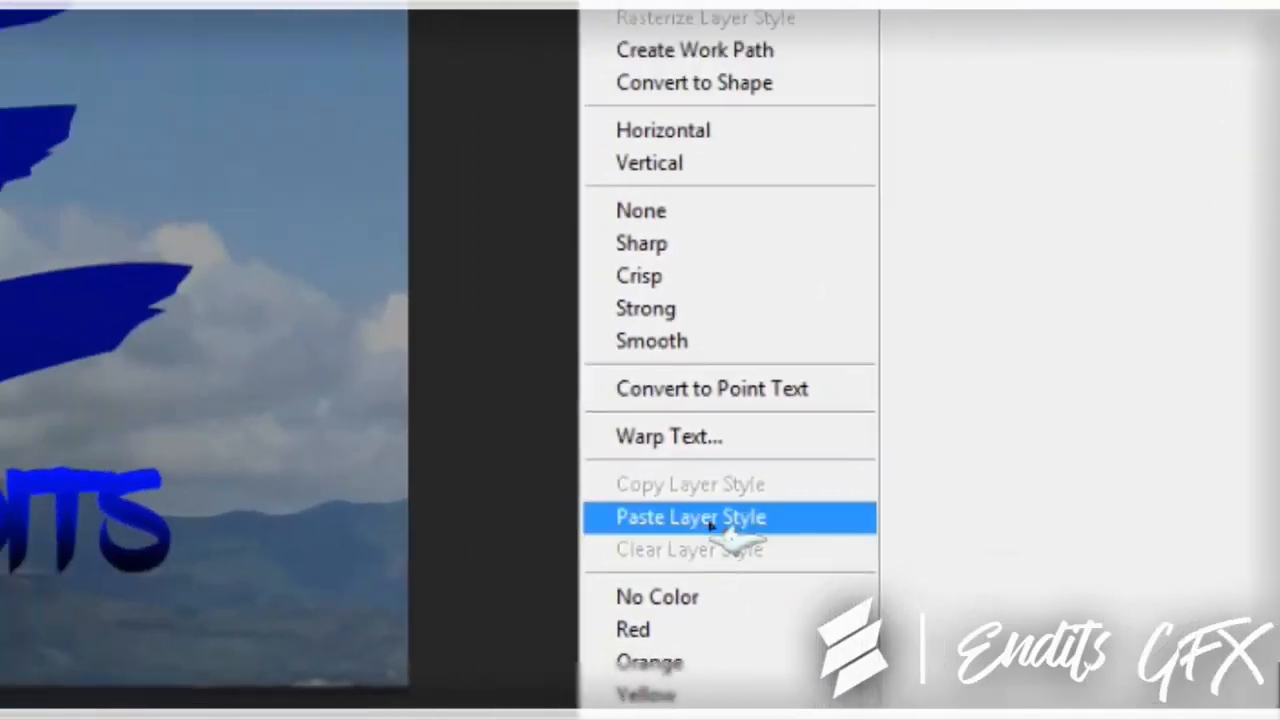
pyautogui.click(625, 495)
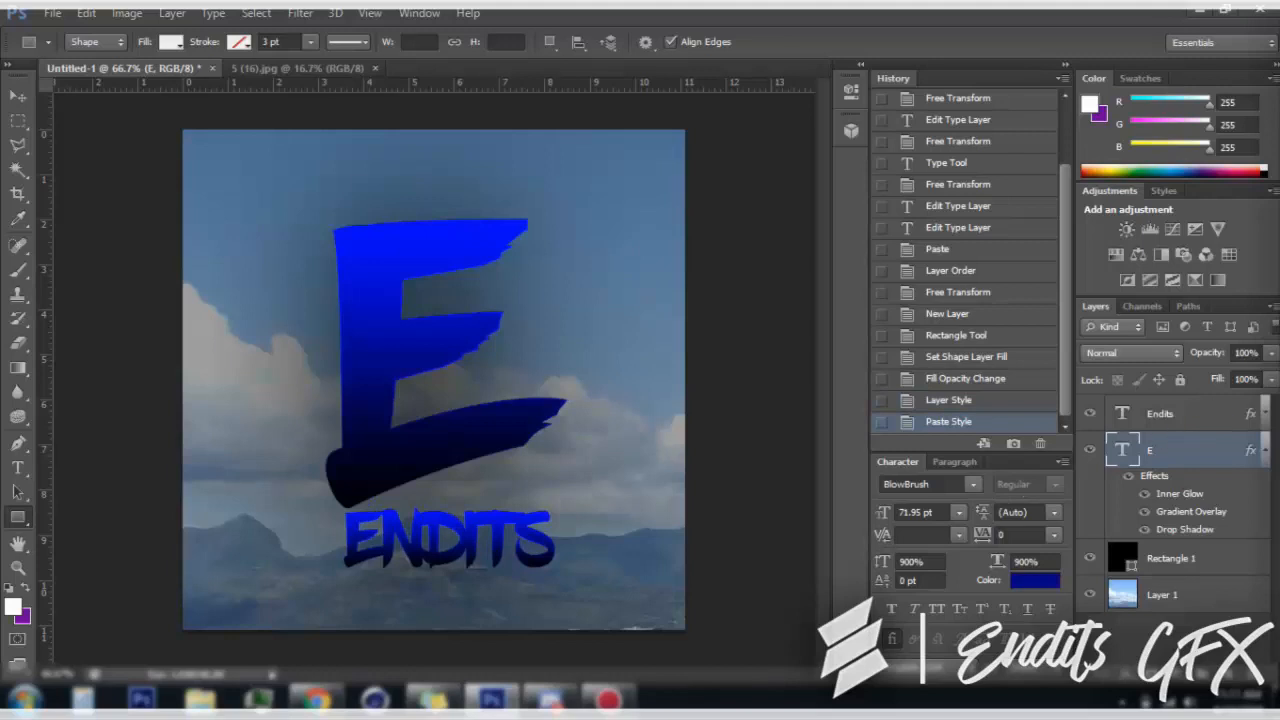
# Collapse the E layer's effects list and increase the size of its Inner Glow in the layer style
pyautogui.click(1263, 451)
pyautogui.rightClick(1183, 454)
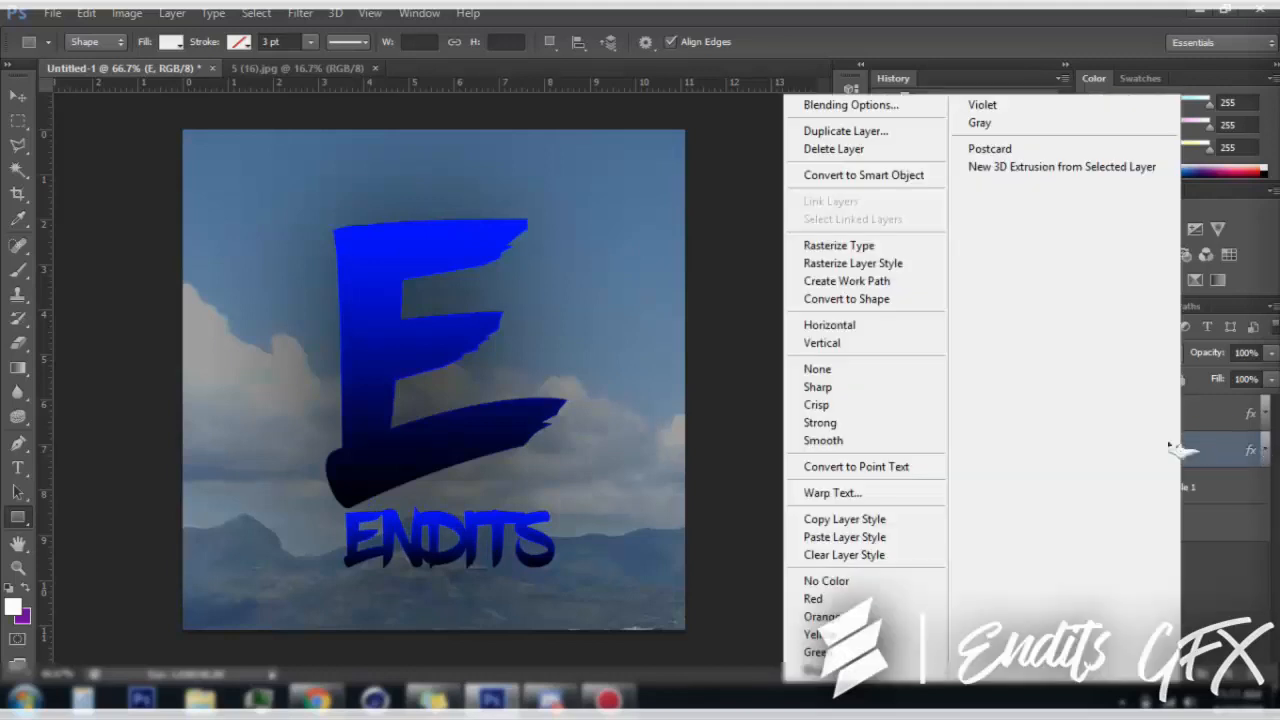
pyautogui.click(869, 107)
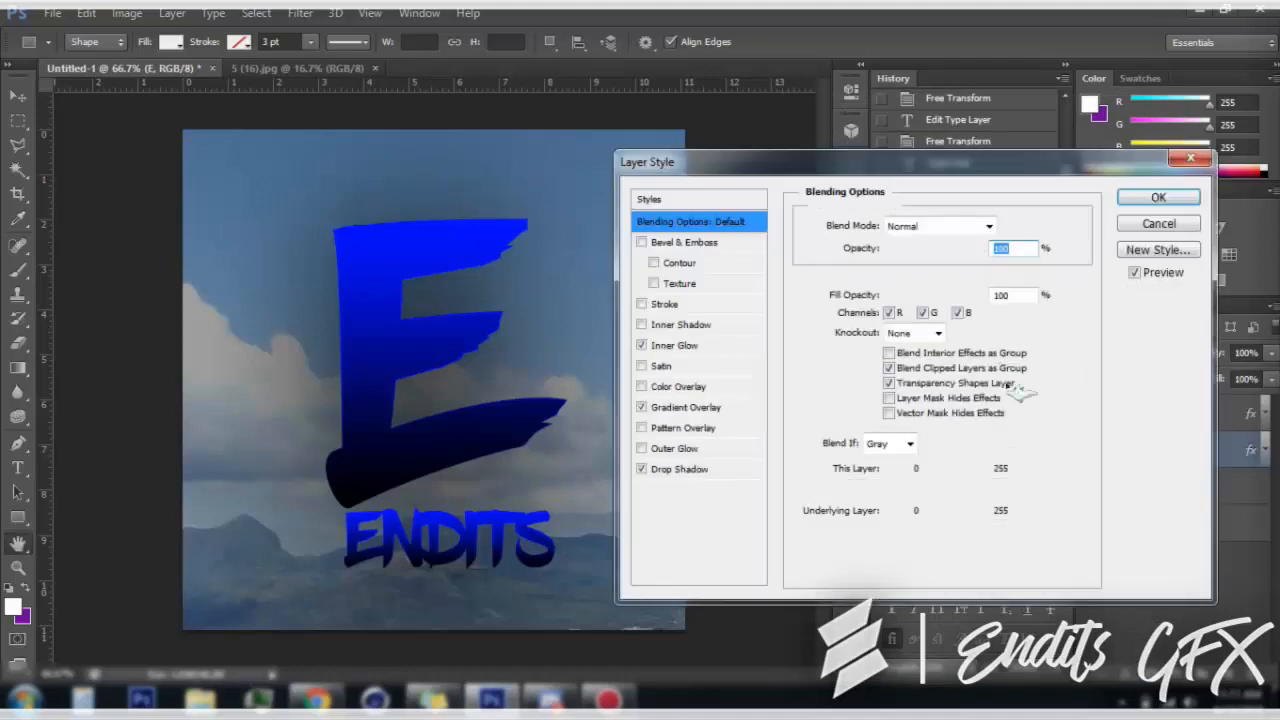
pyautogui.click(712, 347)
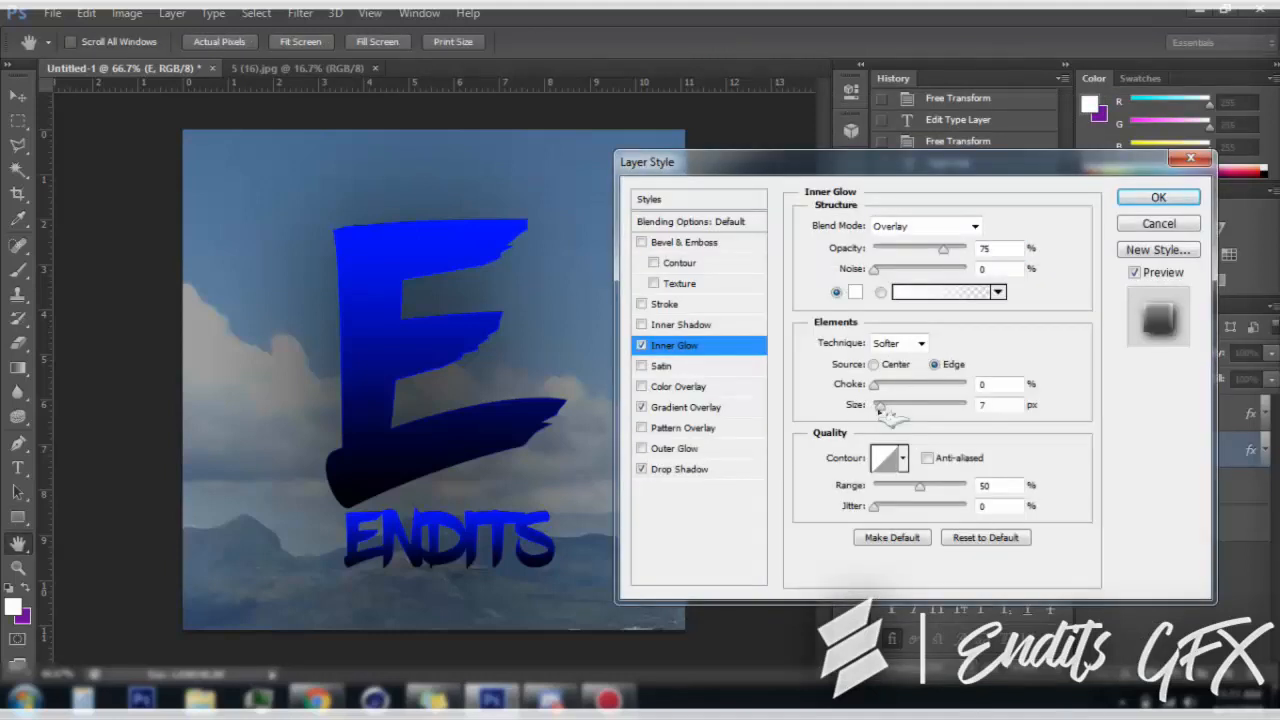
pyautogui.click(893, 407)
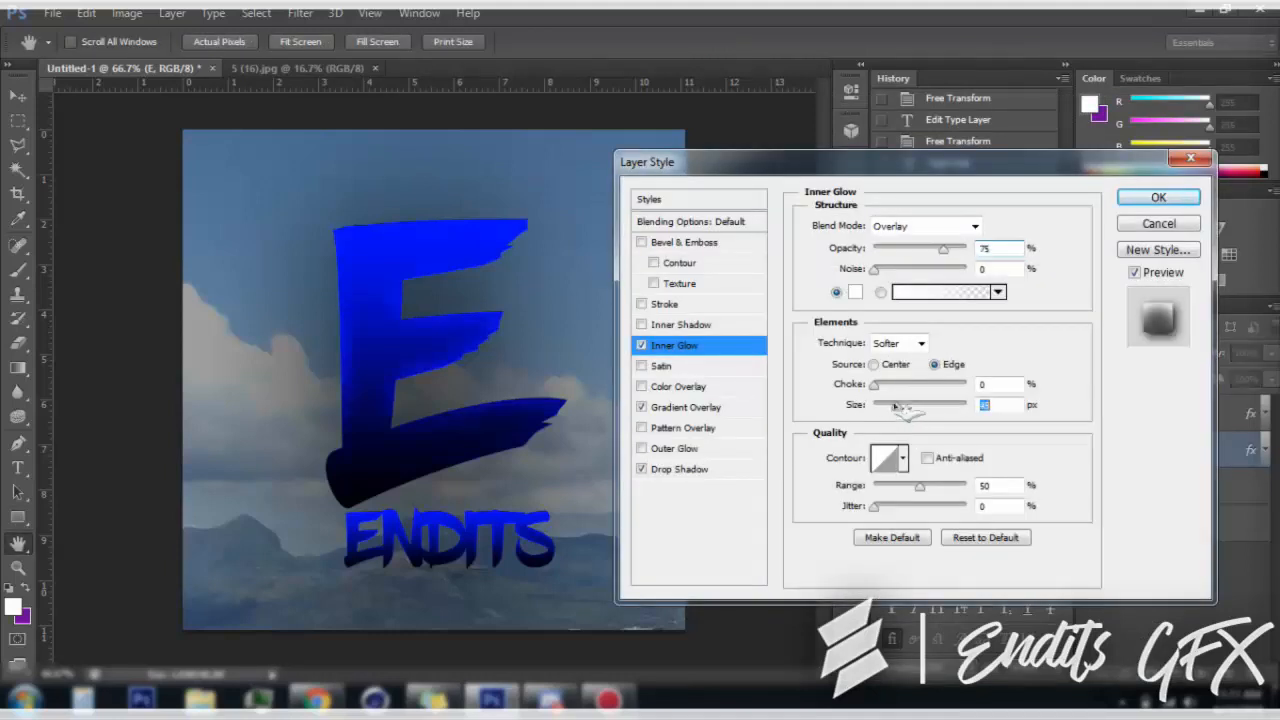
pyautogui.click(1156, 198)
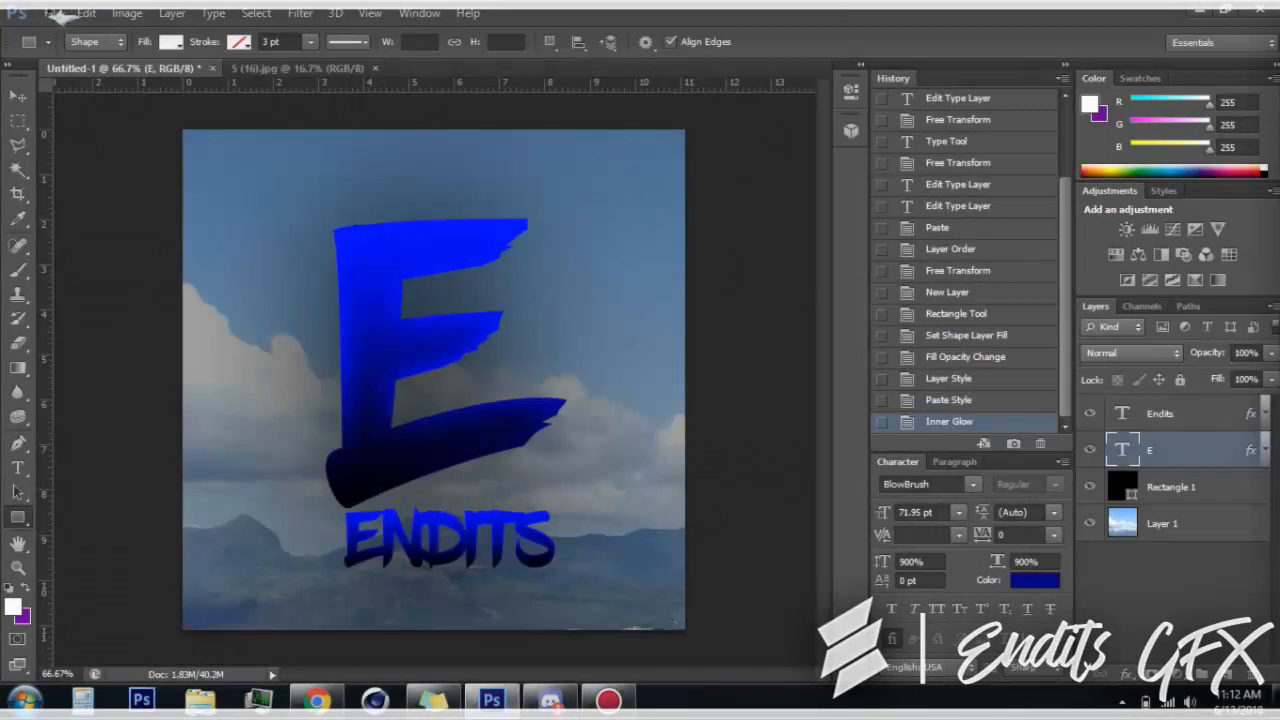
# Open the particle image GNX-Particule 1.jpg from the Particules folder of GreenaxPack in My Pictures
pyautogui.click(58, 13)
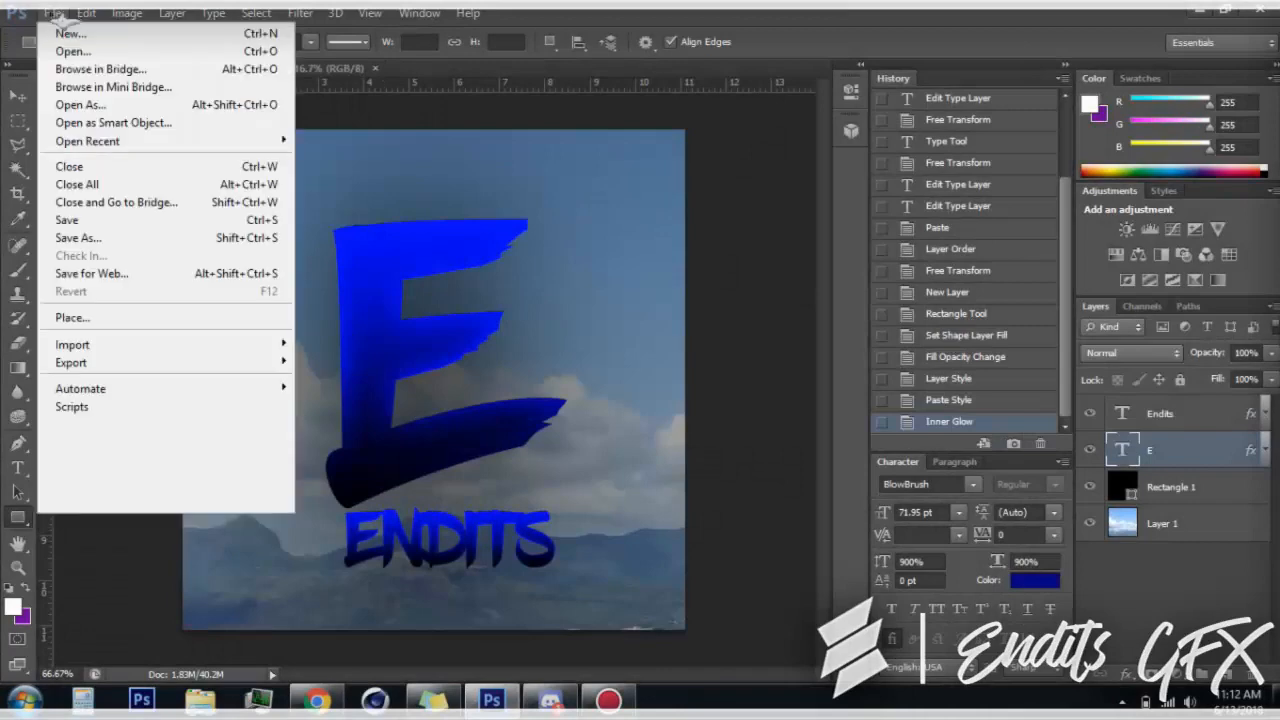
pyautogui.click(72, 51)
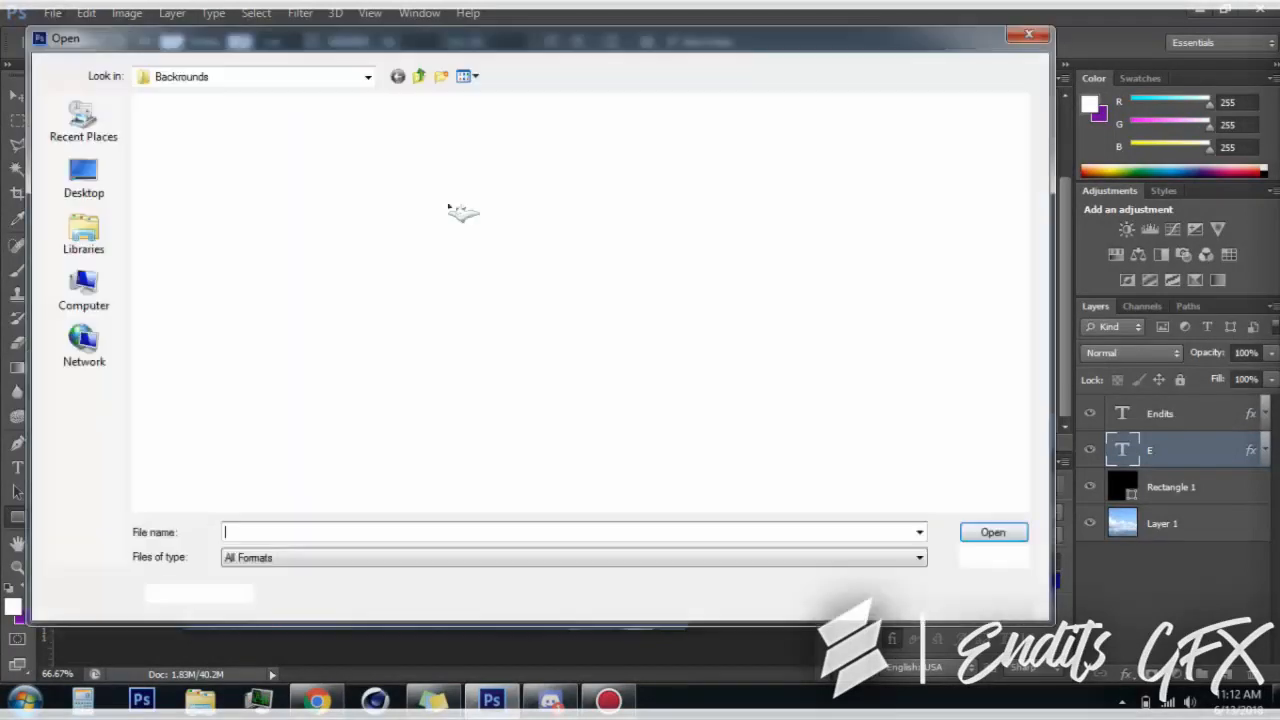
pyautogui.click(368, 76)
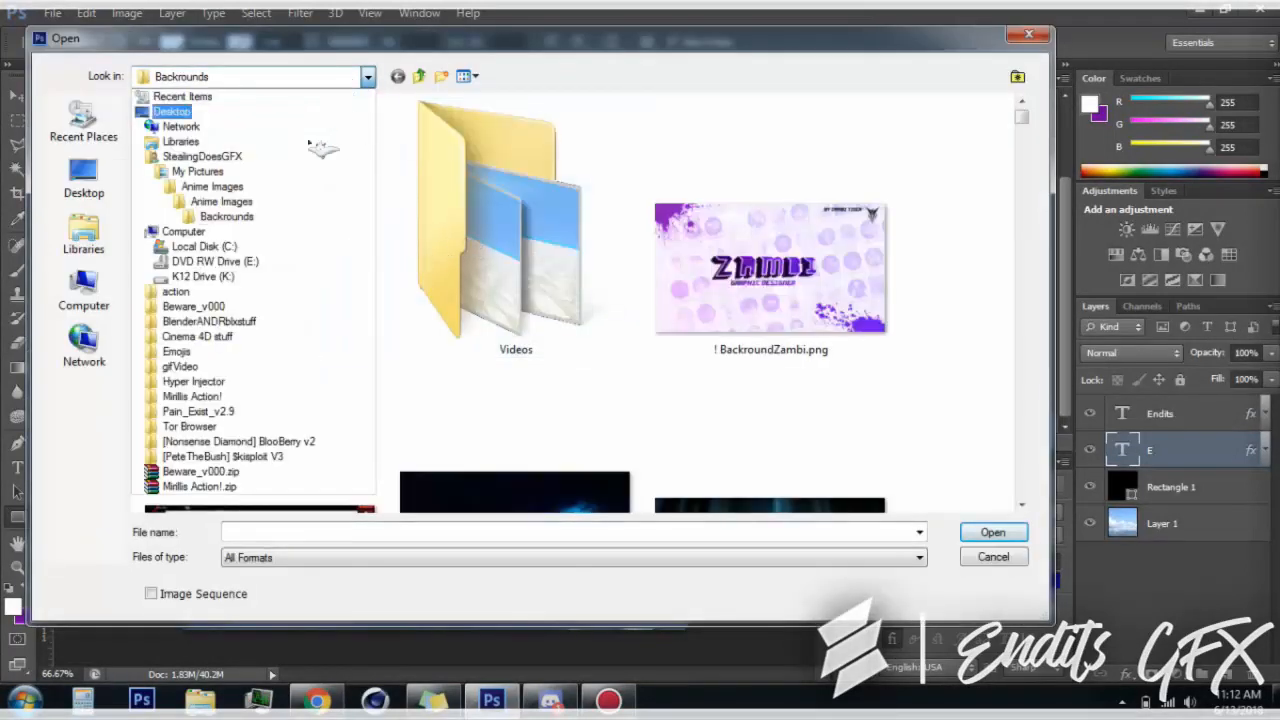
pyautogui.click(248, 172)
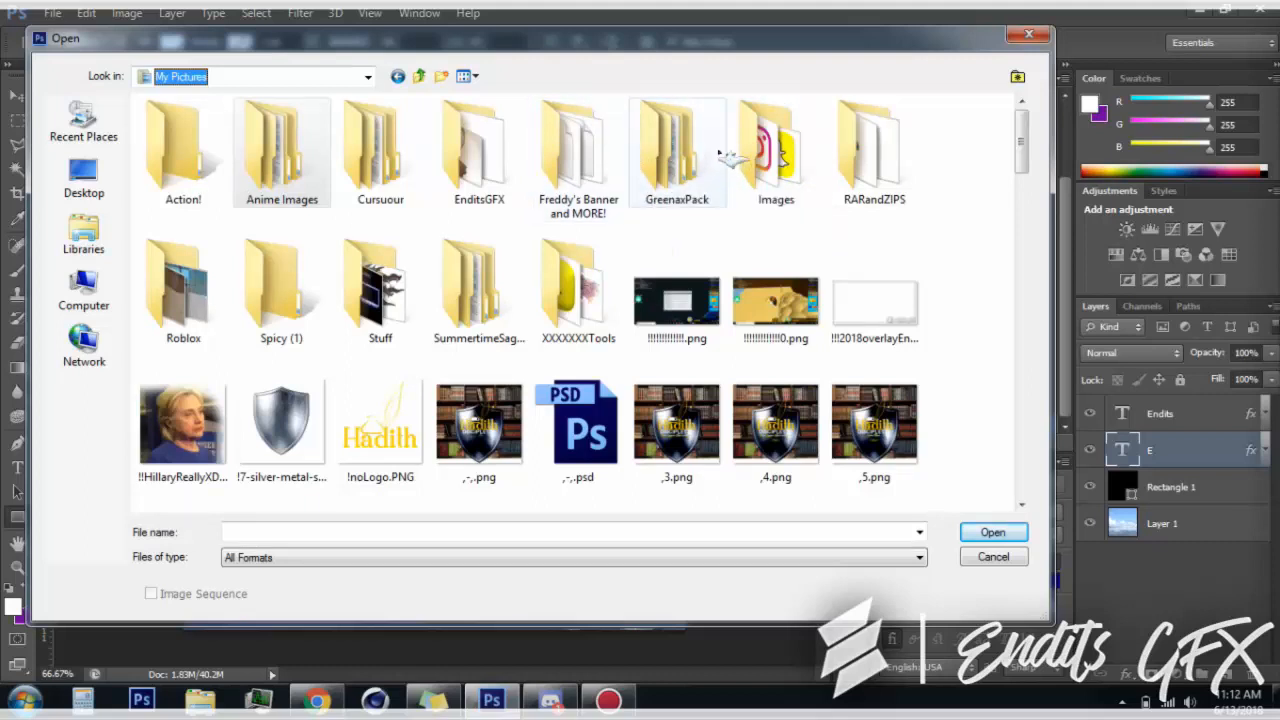
pyautogui.doubleClick(677, 150)
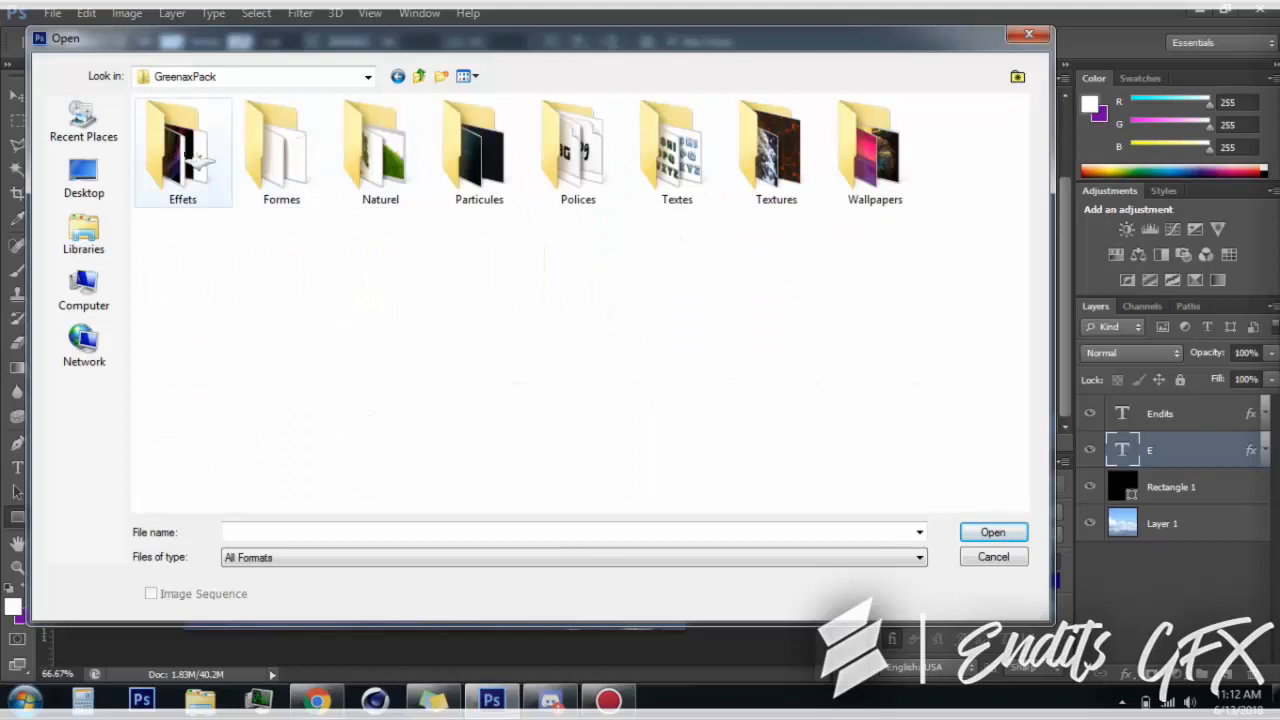
pyautogui.doubleClick(482, 186)
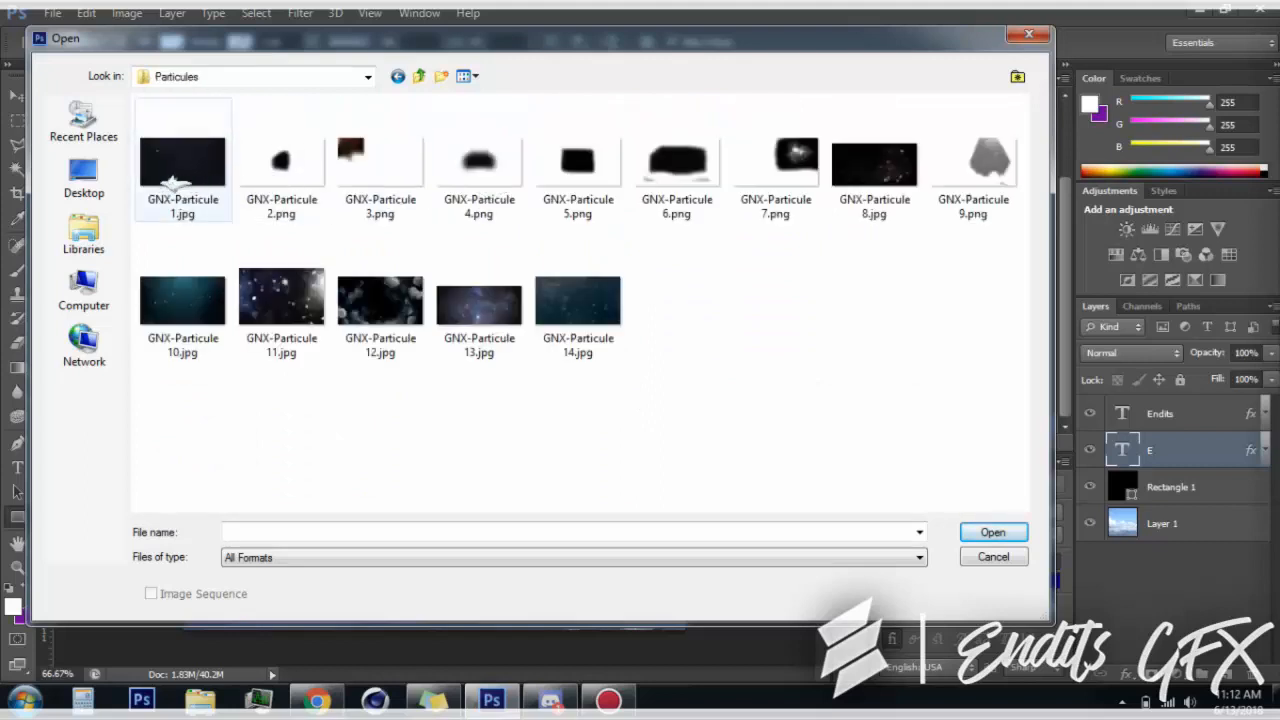
pyautogui.doubleClick(207, 170)
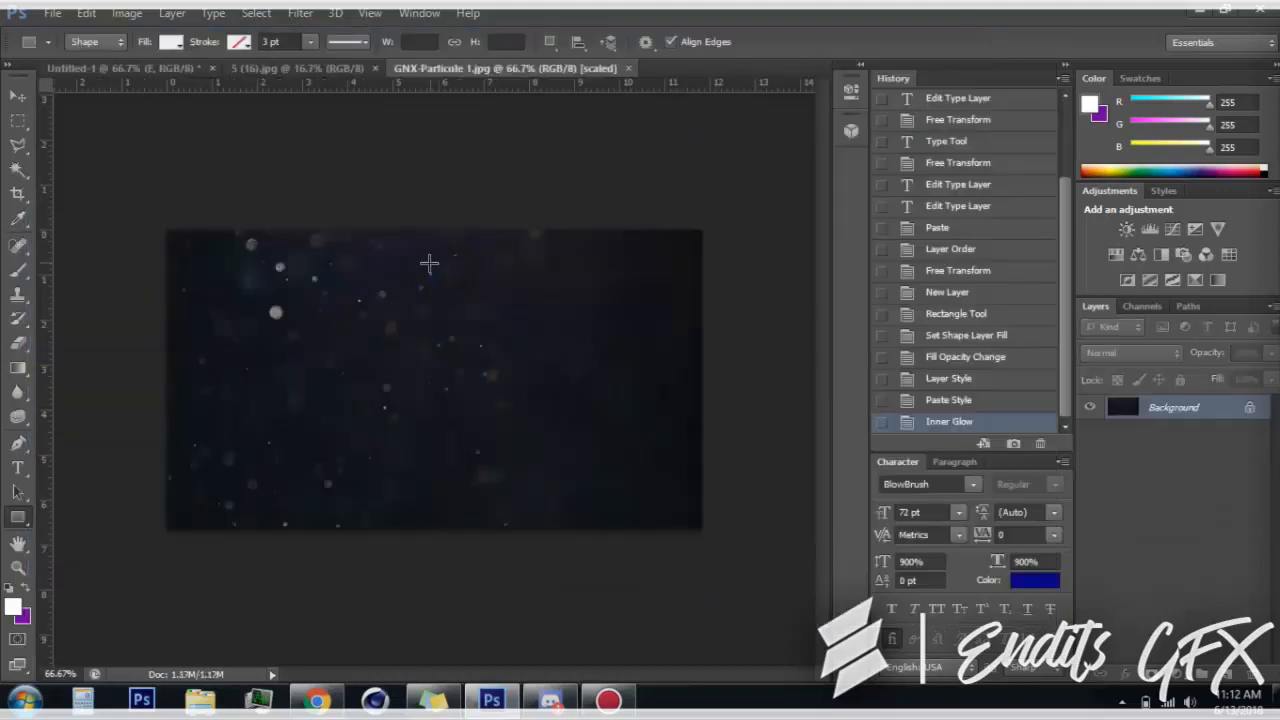
# Copy the entire particle image and paste it into the Untitled-1 logo document as a new layer
pyautogui.hotkey('ctrl', 'a')
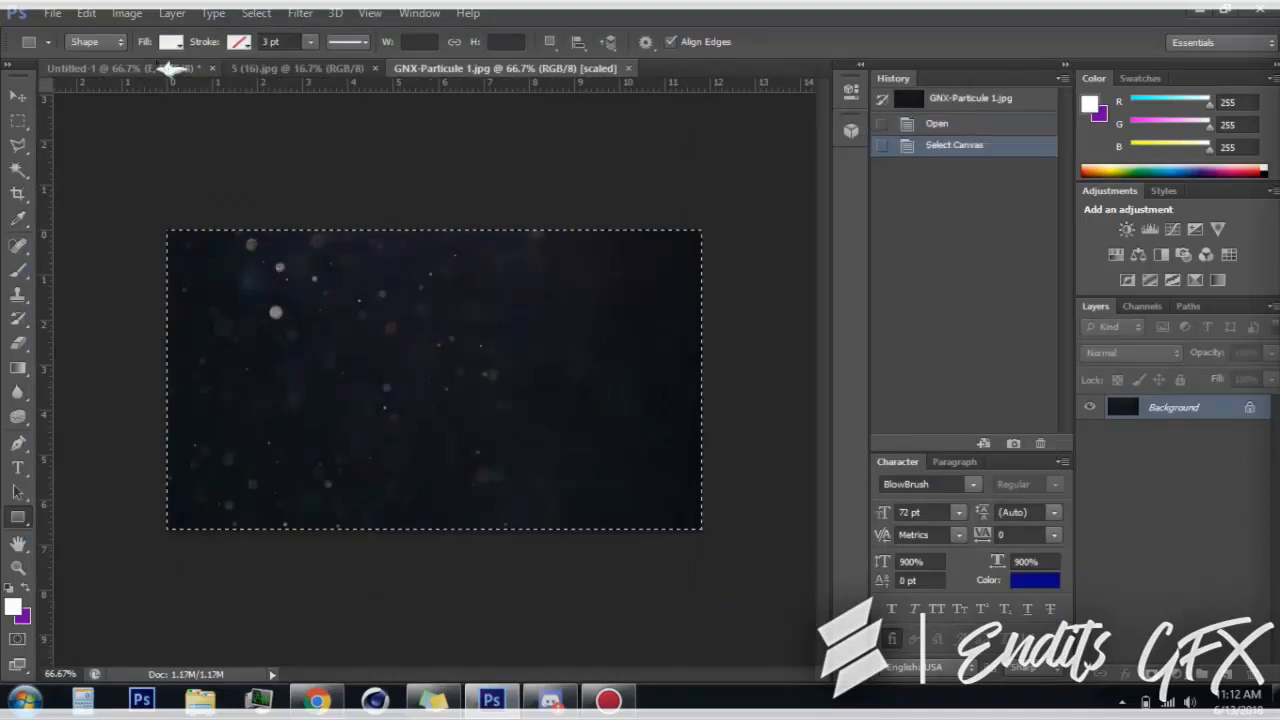
pyautogui.click(171, 68)
pyautogui.hotkey('ctrl', 'v')
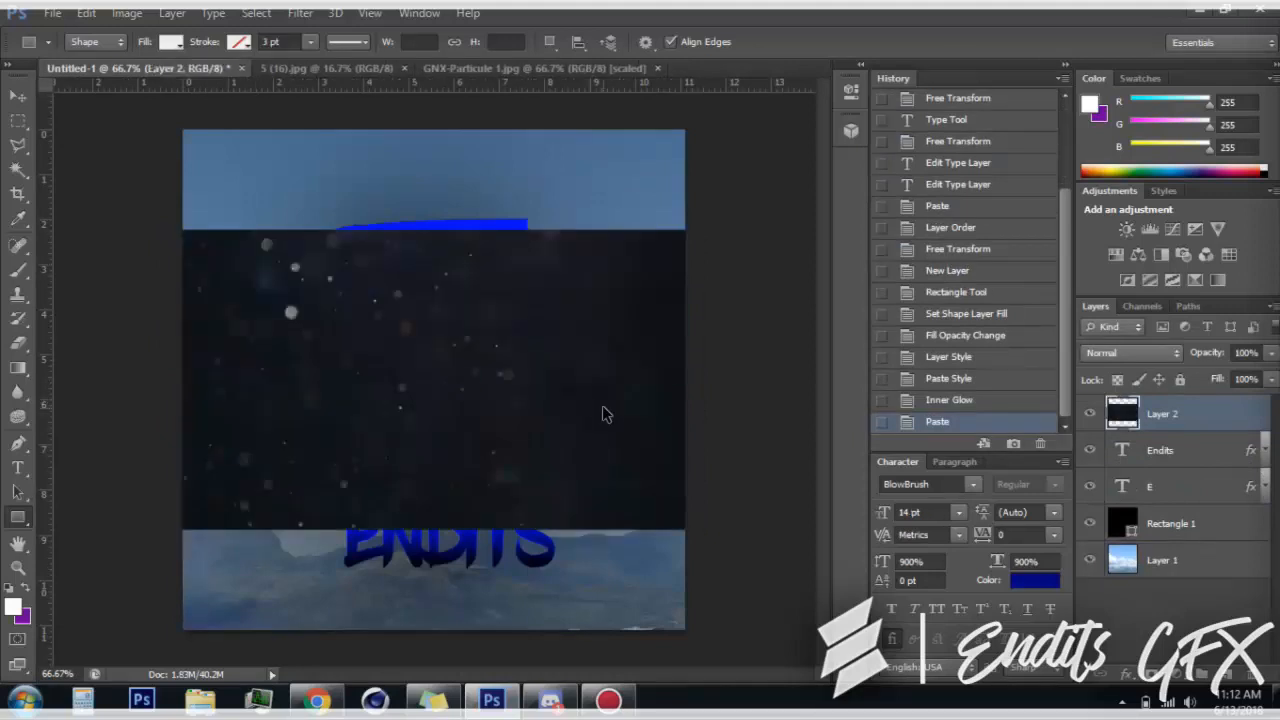
# Scale the pasted particle layer proportionally to about 183% so it covers the whole canvas, and set its blend mode to Screen
pyautogui.hotkey('ctrl', 't')
pyautogui.hotkey('ctrl', '-')
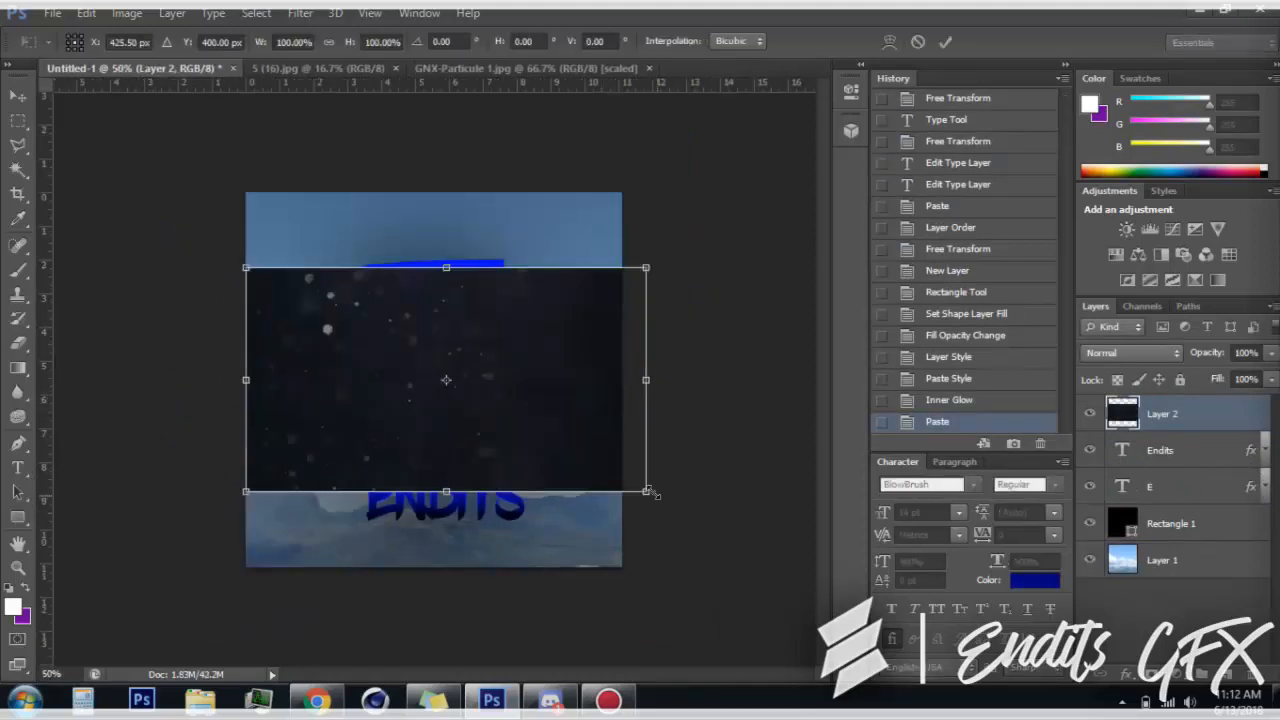
pyautogui.moveTo(648, 492); pyautogui.dragTo(864, 614)
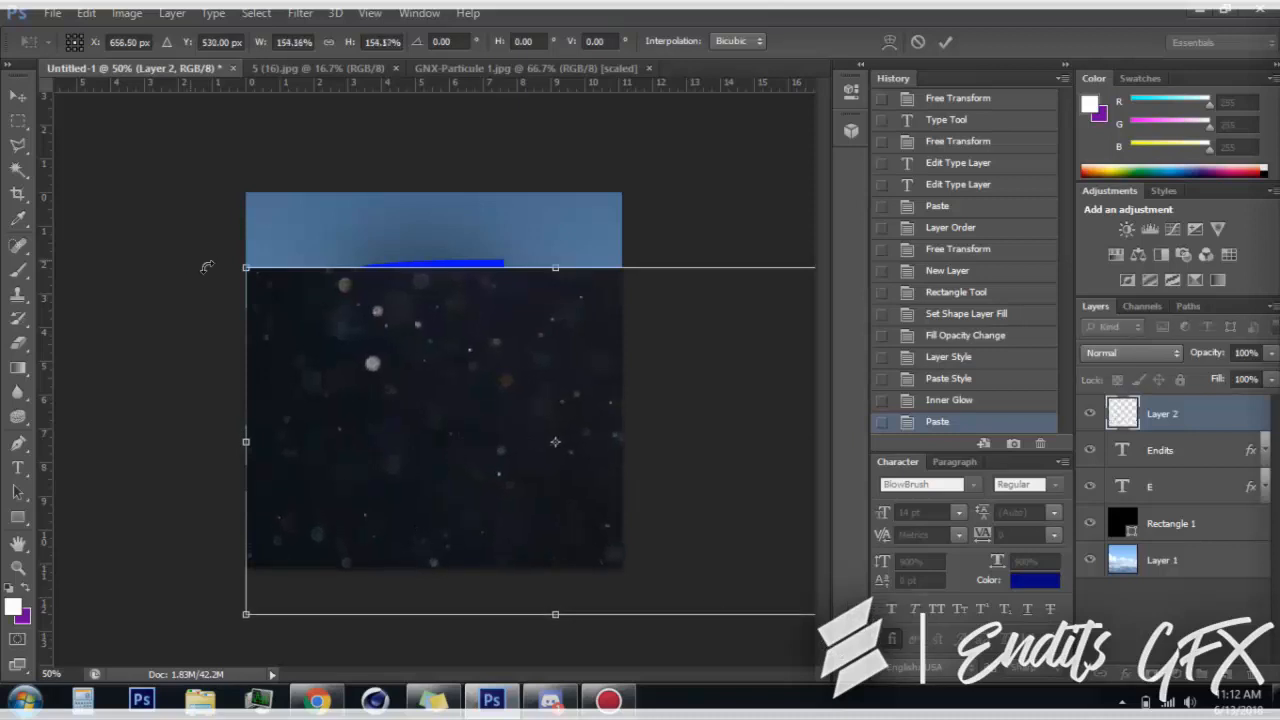
pyautogui.moveTo(246, 267); pyautogui.dragTo(144, 203)
pyautogui.moveTo(381, 356); pyautogui.dragTo(343, 334)
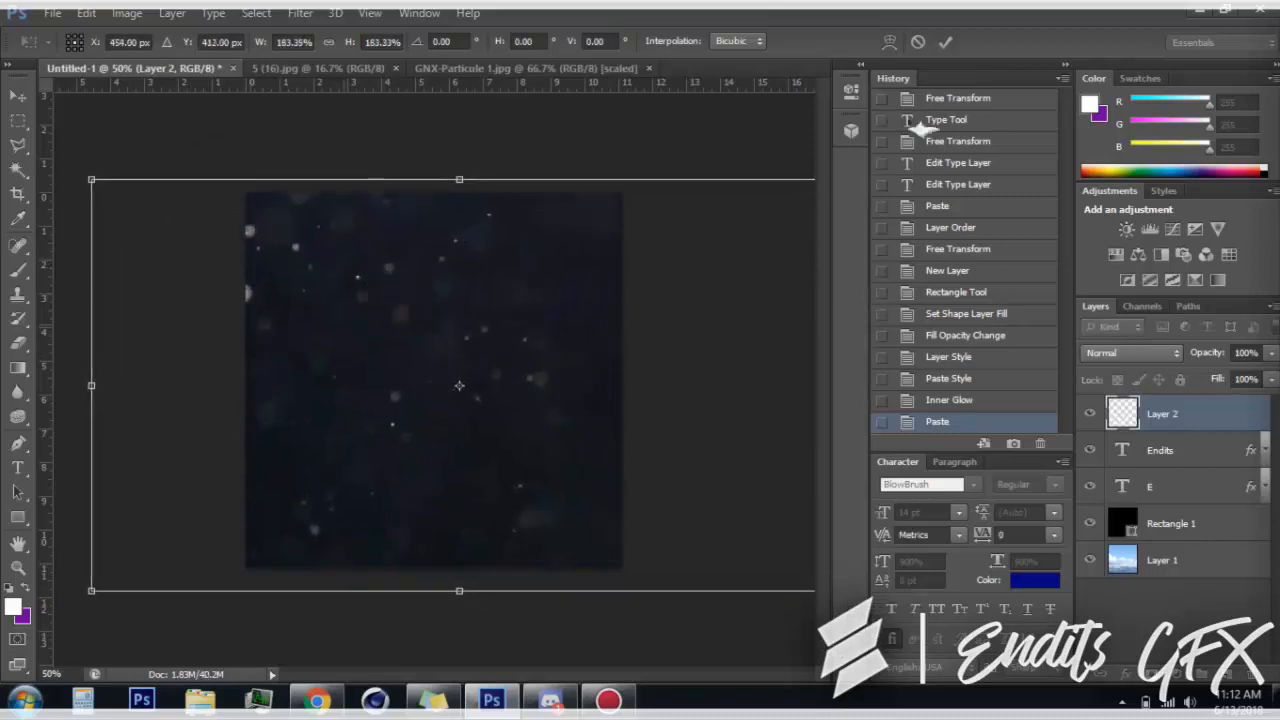
pyautogui.click(945, 41)
pyautogui.press('u')
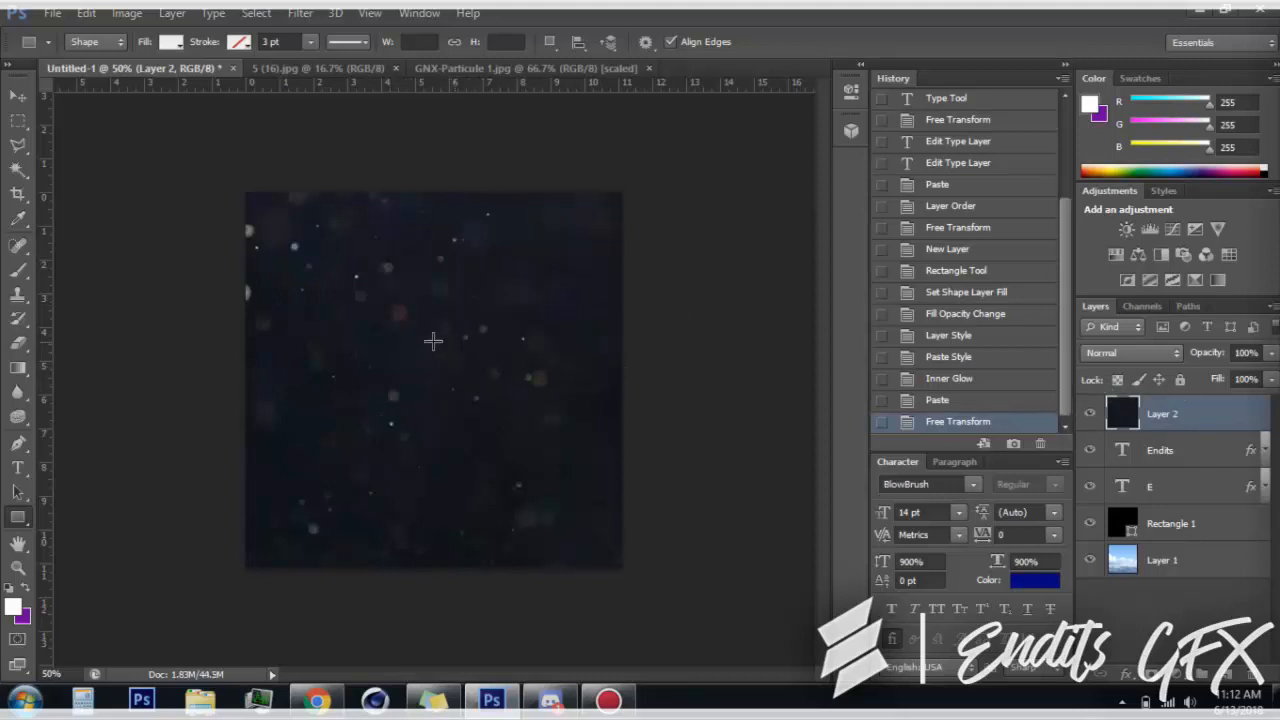
pyautogui.click(1127, 353)
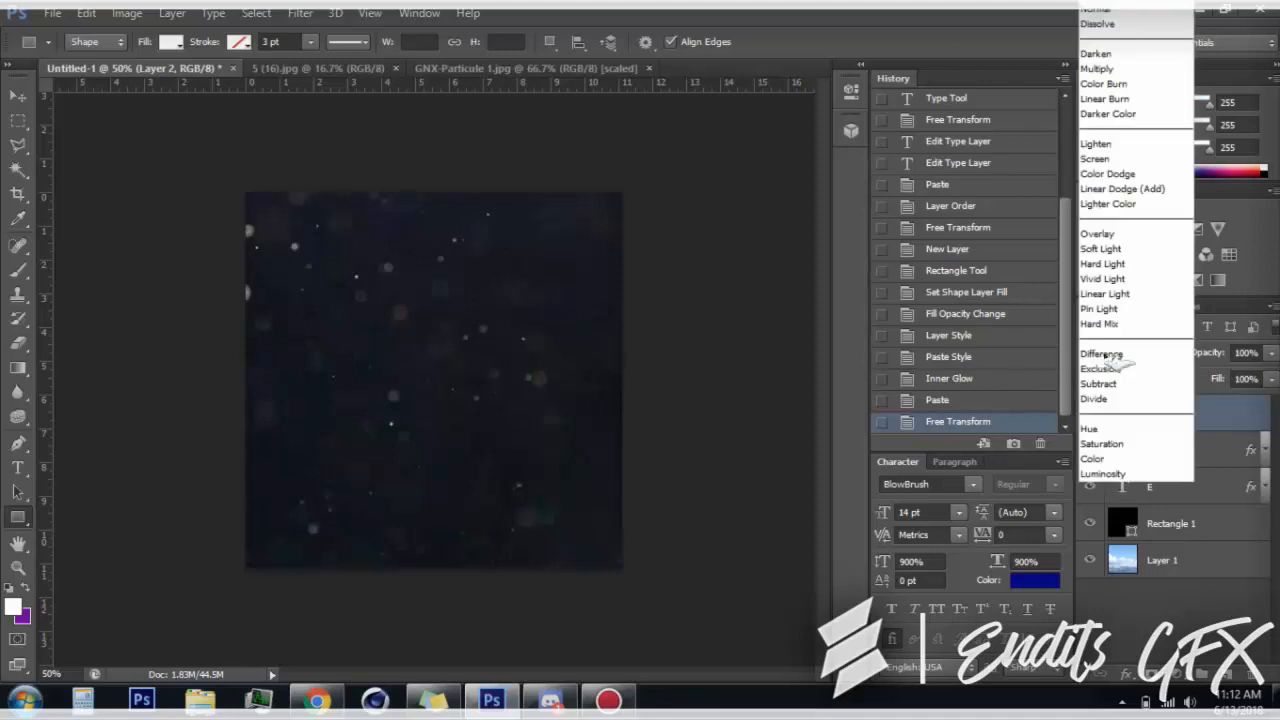
pyautogui.click(1130, 158)
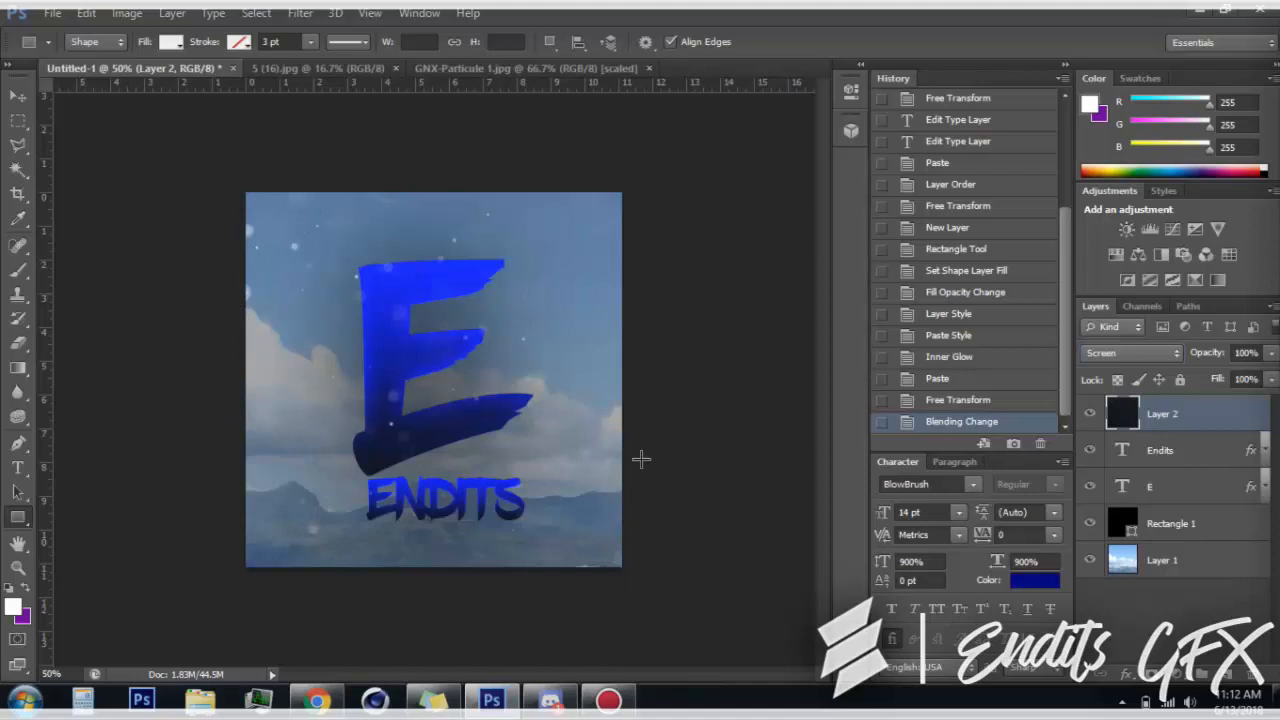
# Add a new layer directly above the Endits text and set up a soft brush with a size of about 257 px
pyautogui.click(1163, 462)
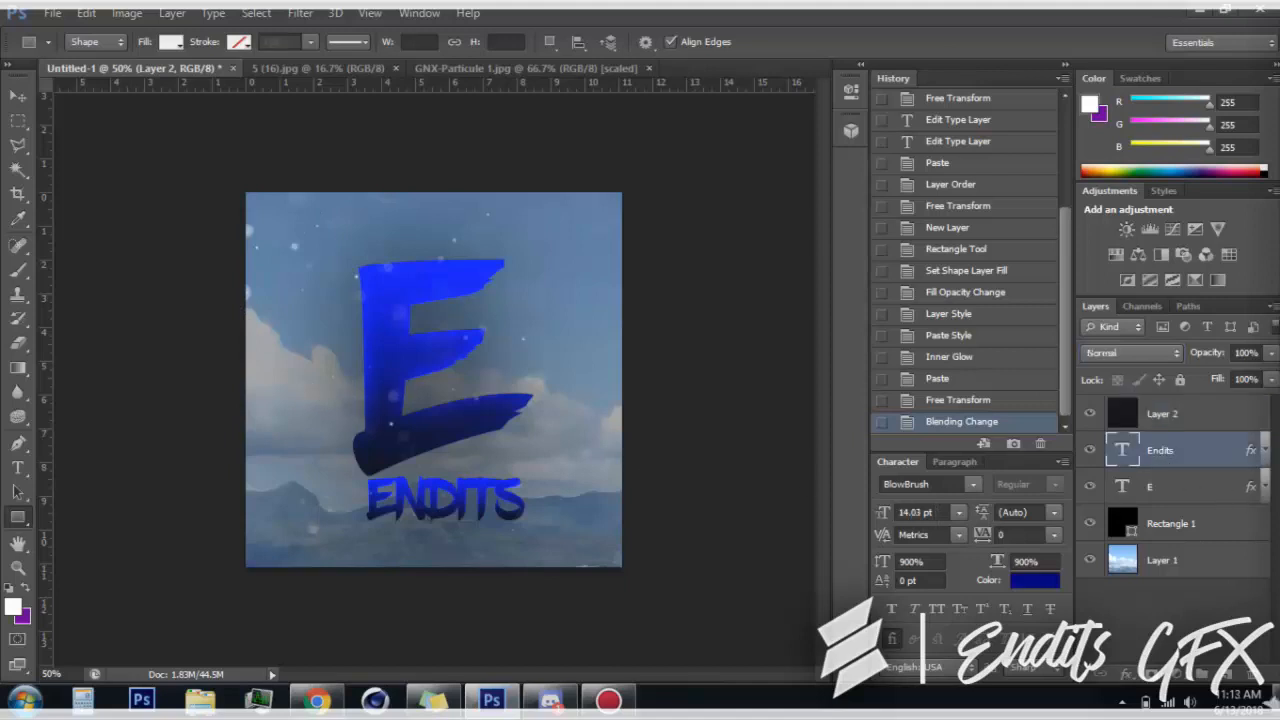
pyautogui.click(1228, 676)
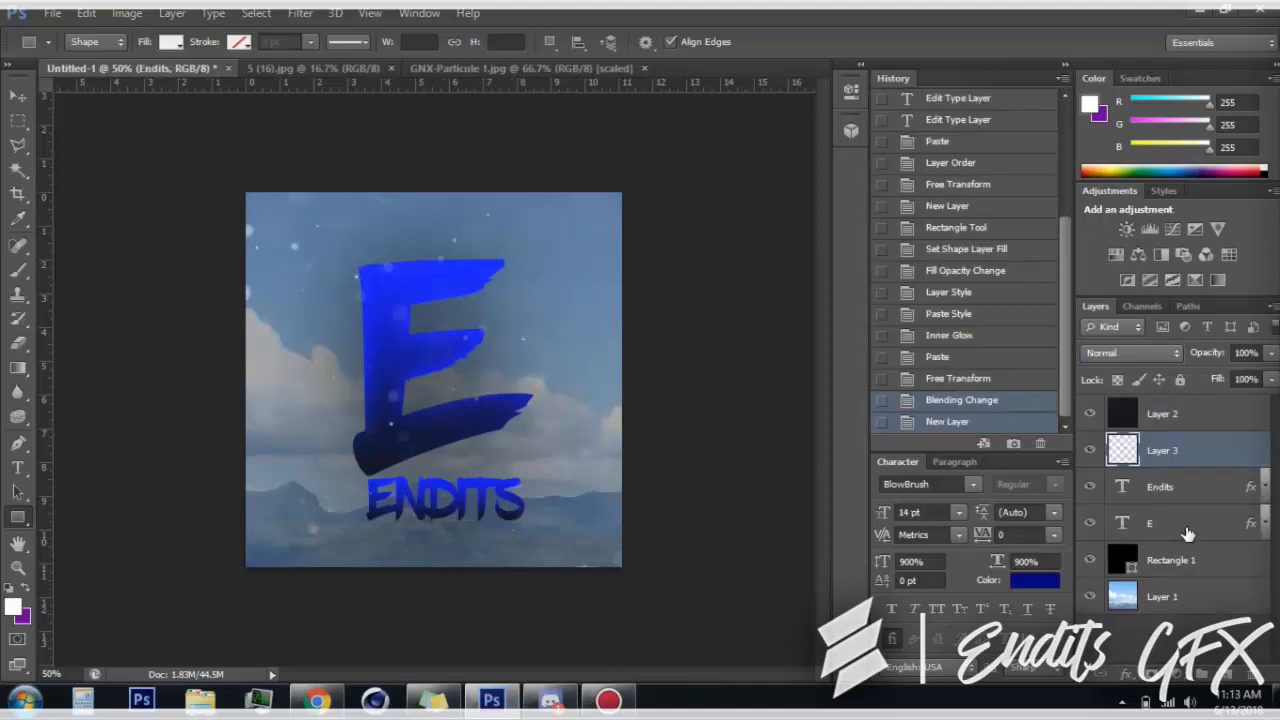
pyautogui.click(18, 270)
pyautogui.click(95, 42)
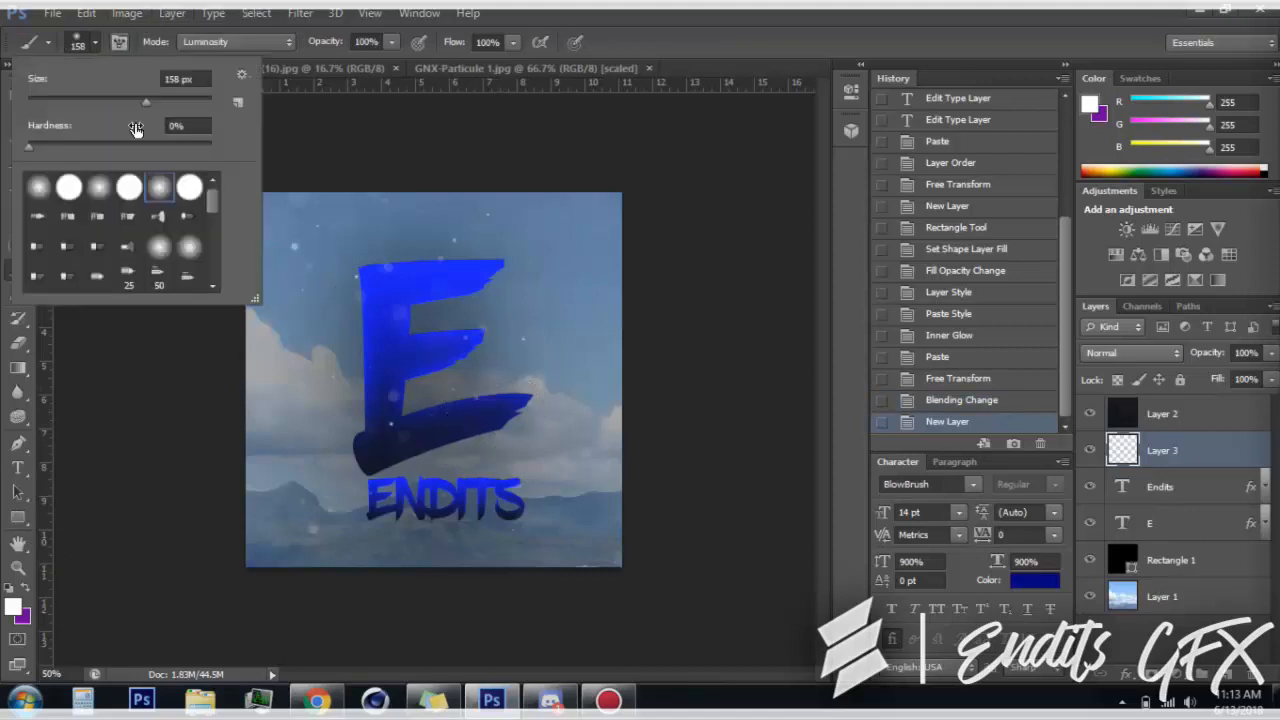
pyautogui.click(167, 101)
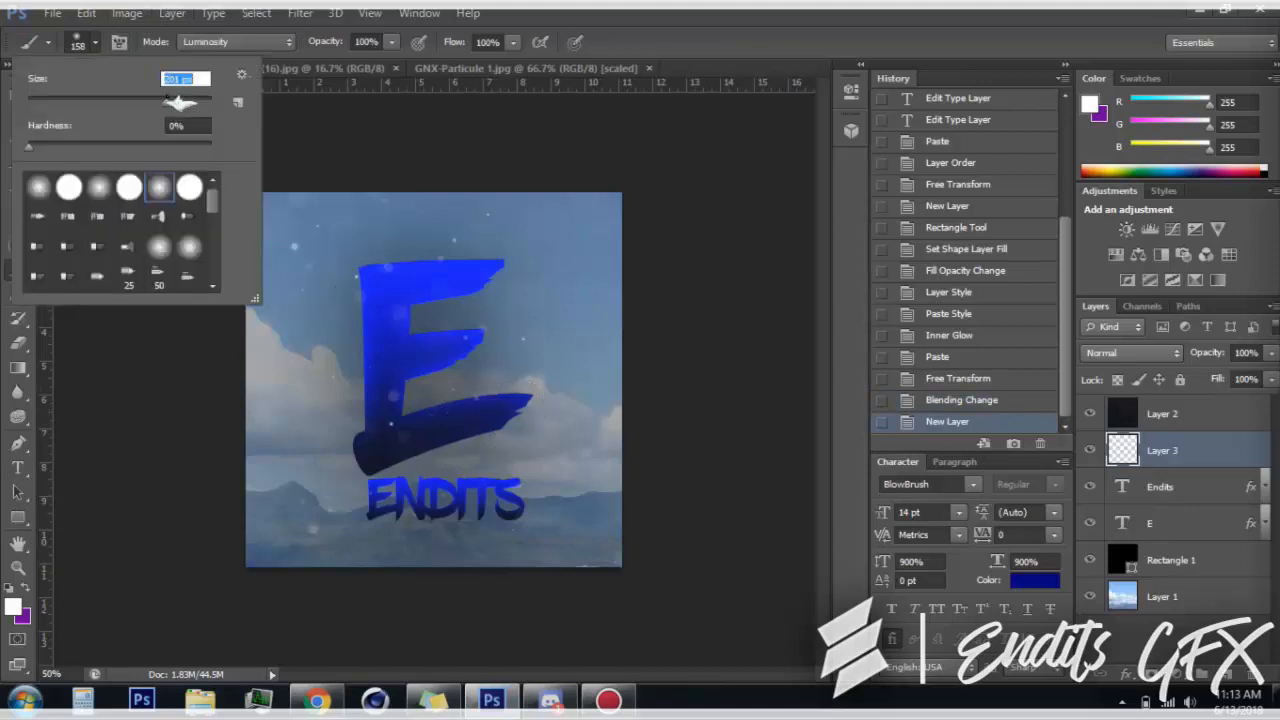
pyautogui.click(10, 164)
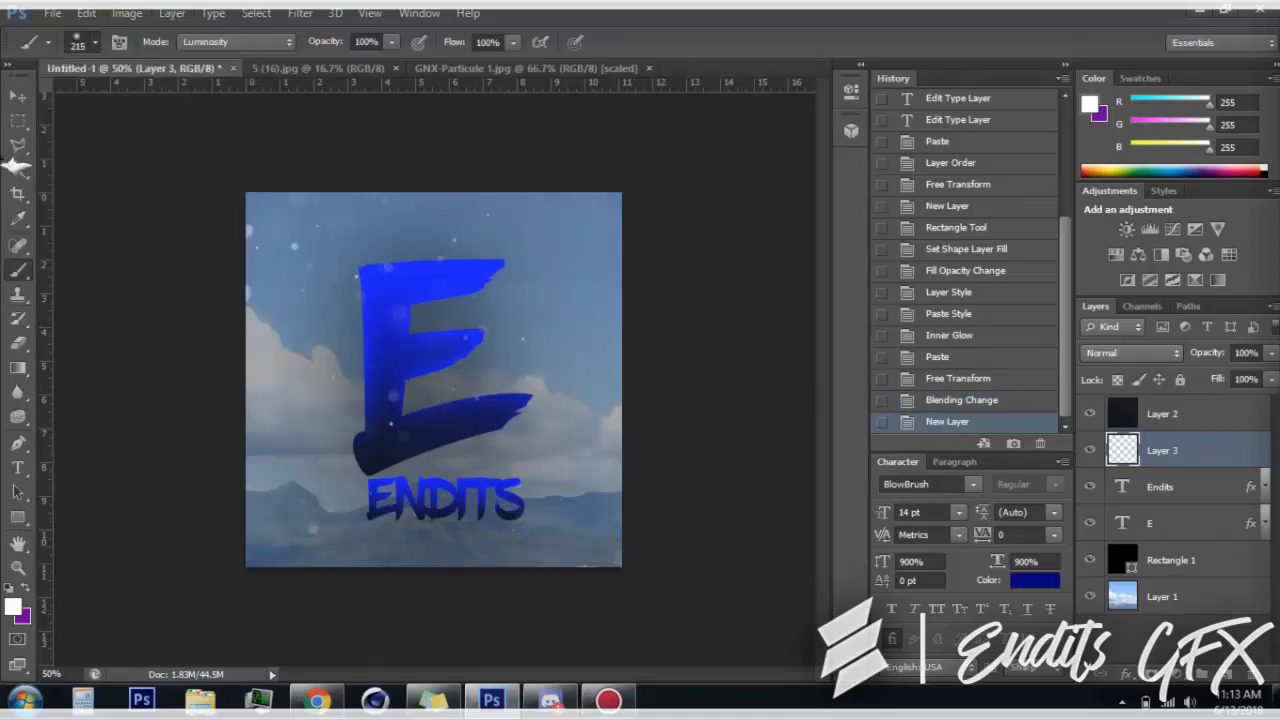
pyautogui.click(95, 43)
pyautogui.moveTo(169, 101); pyautogui.dragTo(173, 102)
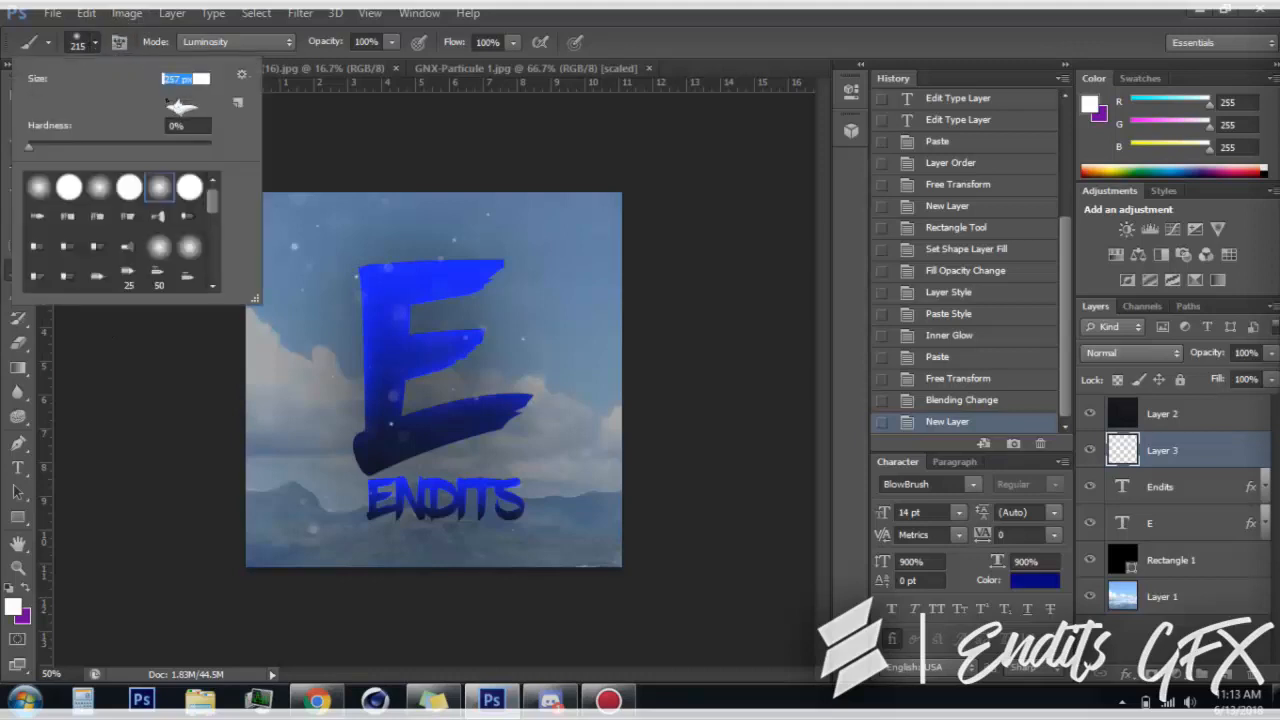
pyautogui.click(4, 117)
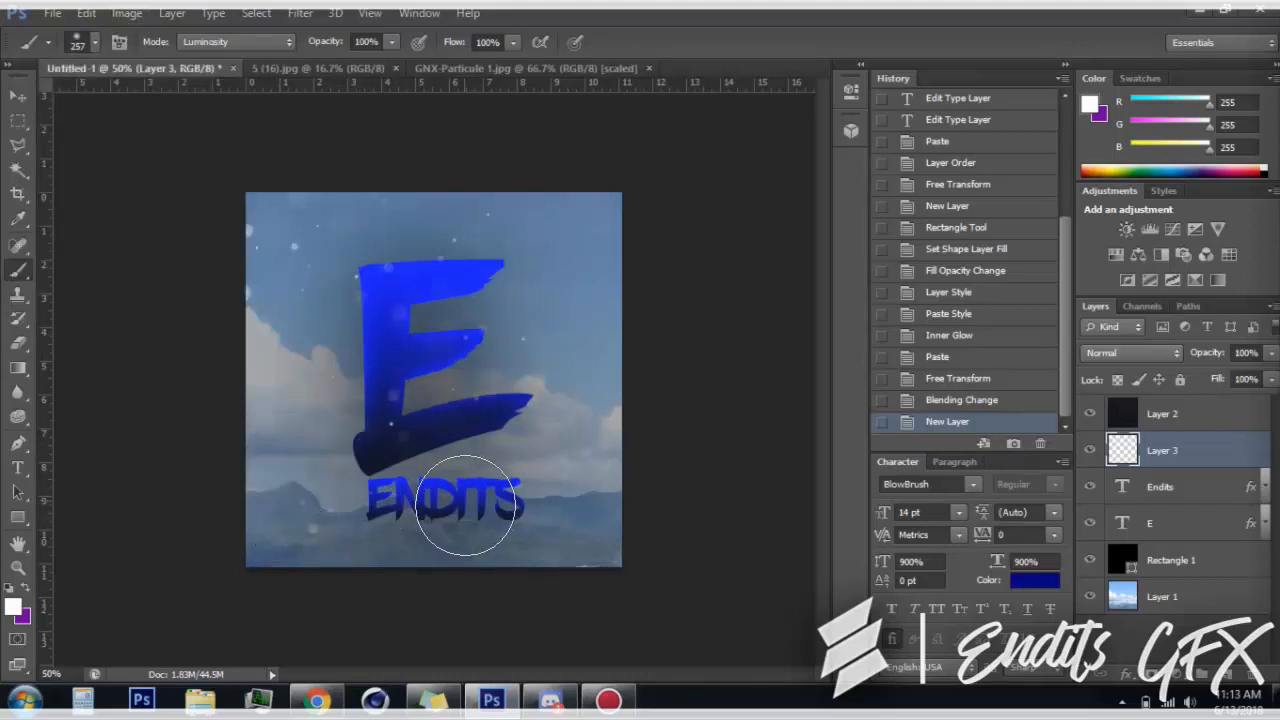
# Paint soft white light spots scattered across the canvas on the new layer, and set the layer's blend mode to Overlay
pyautogui.click(318, 488)
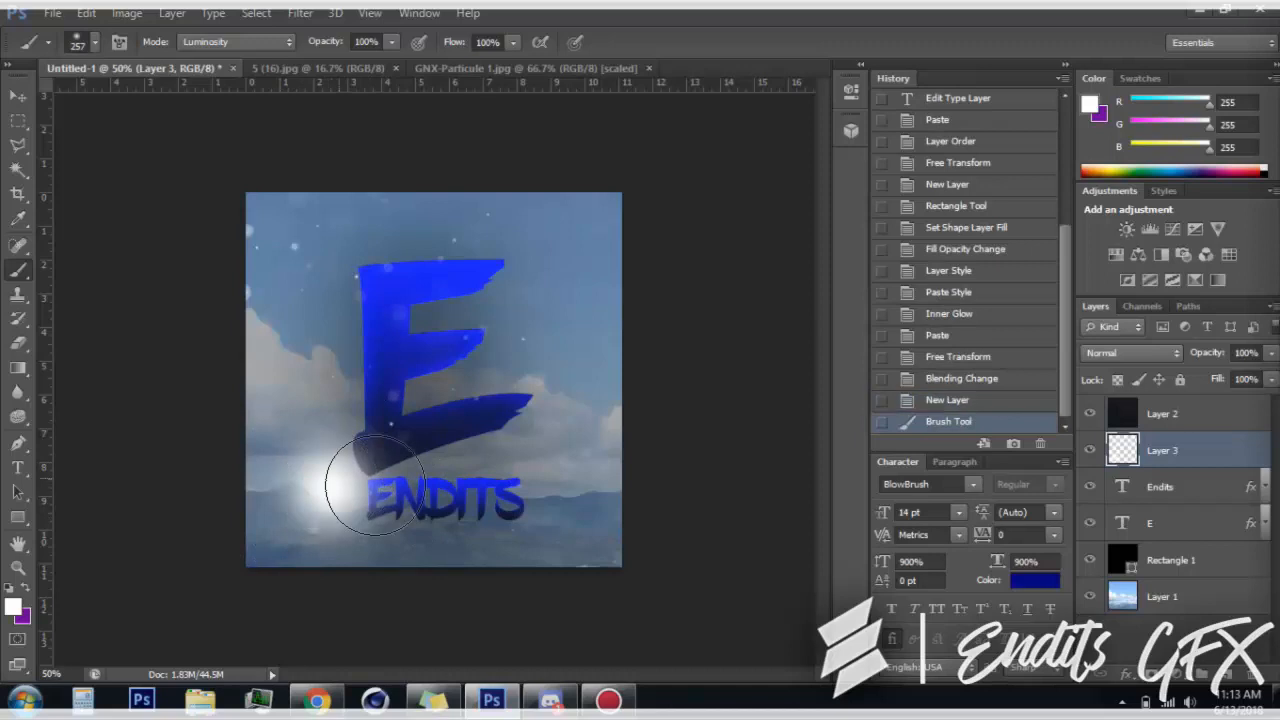
pyautogui.click(550, 528)
pyautogui.click(442, 442)
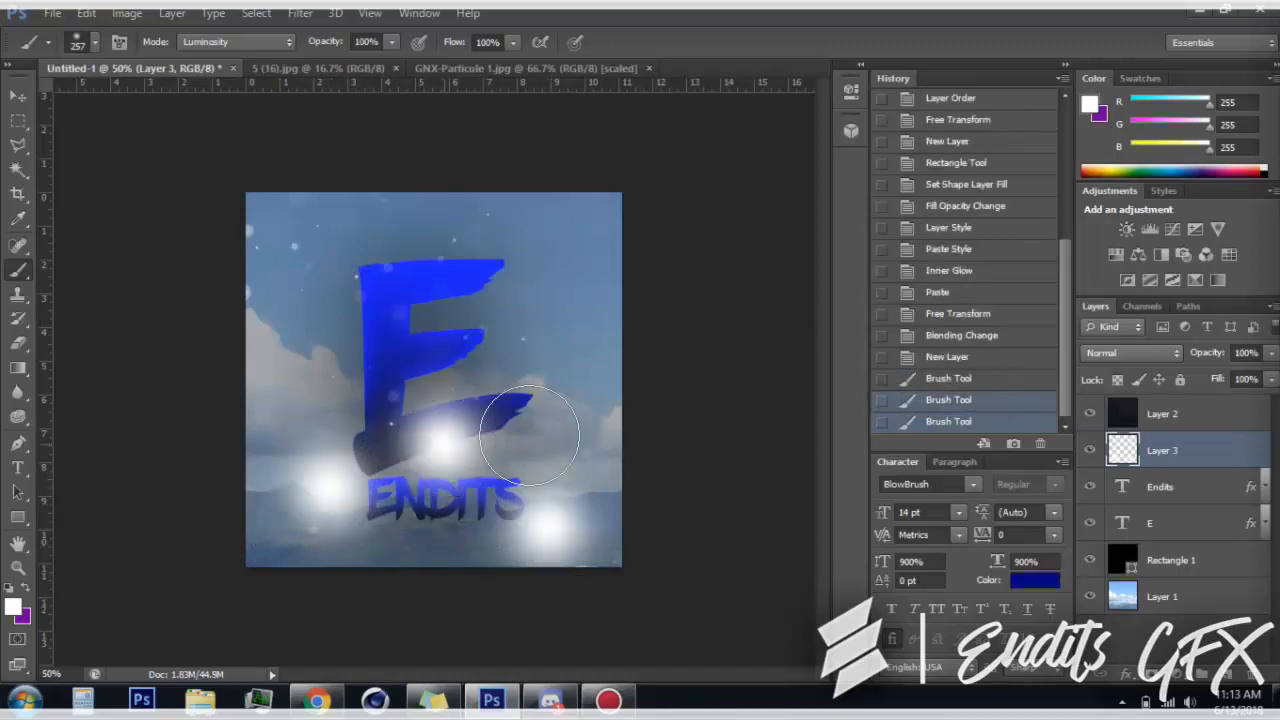
pyautogui.click(505, 312)
pyautogui.click(380, 264)
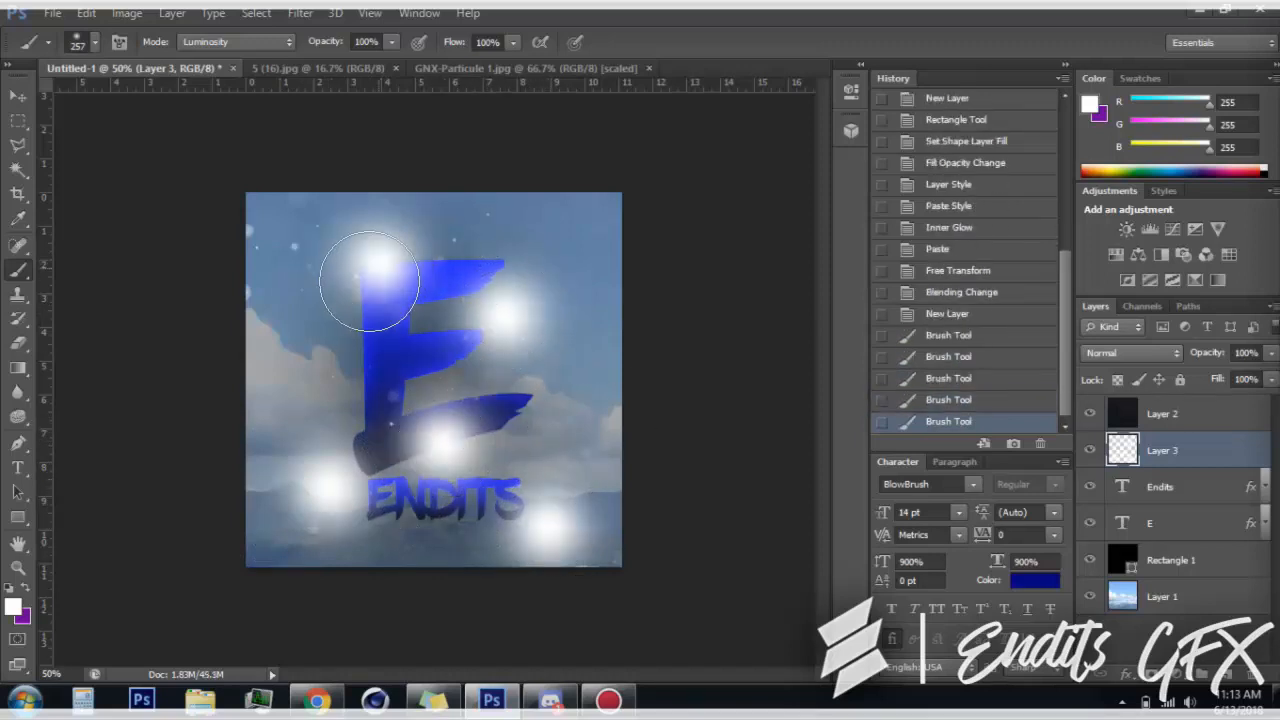
pyautogui.click(340, 380)
pyautogui.click(533, 398)
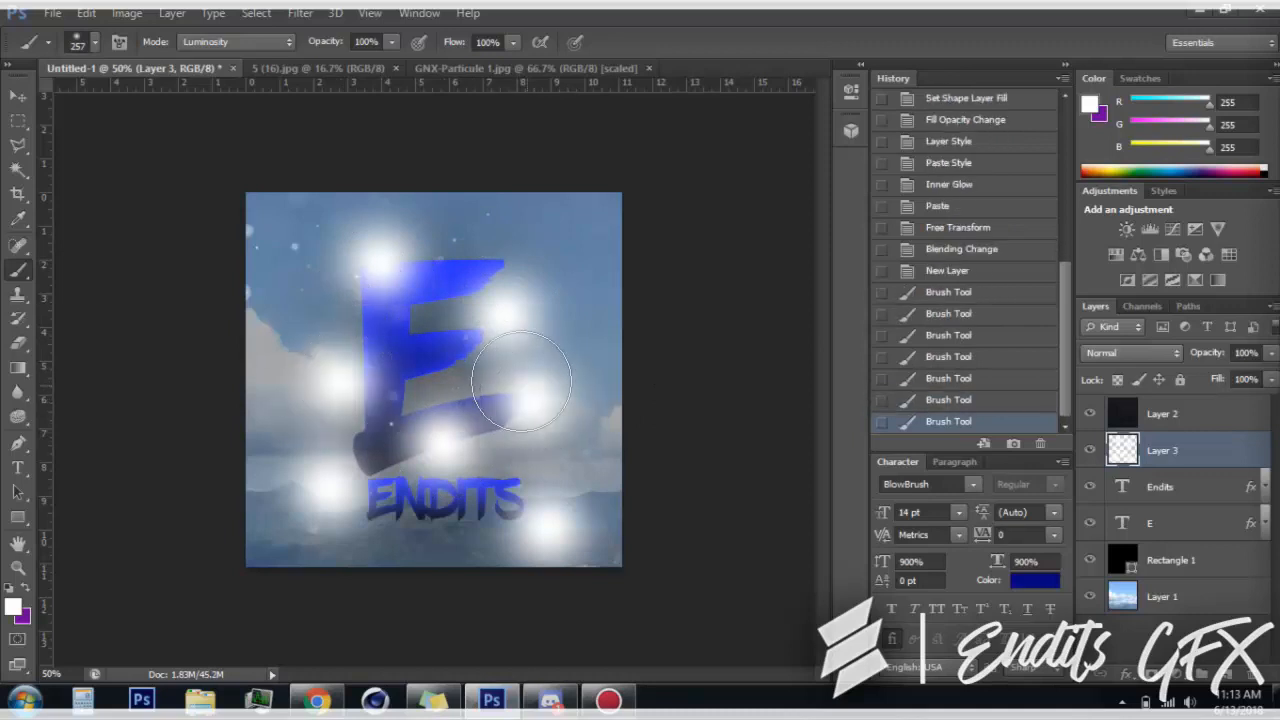
pyautogui.click(426, 349)
pyautogui.click(425, 550)
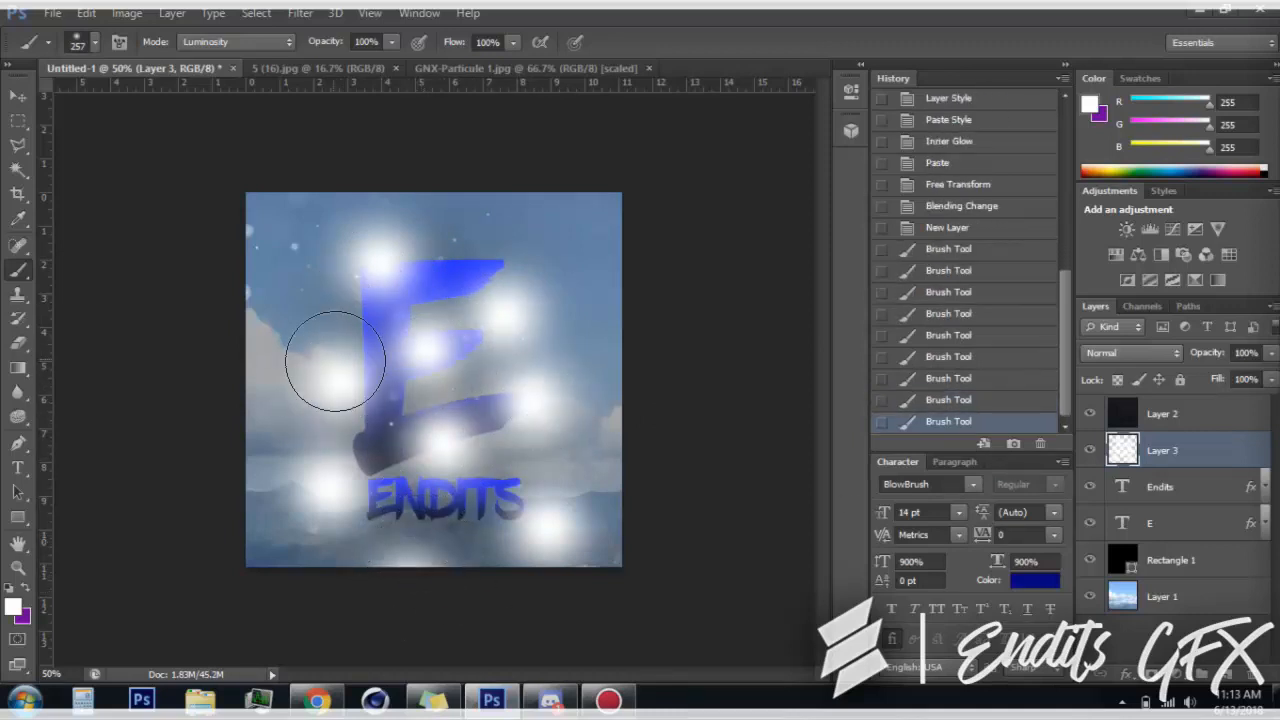
pyautogui.click(276, 262)
pyautogui.click(590, 208)
pyautogui.click(655, 458)
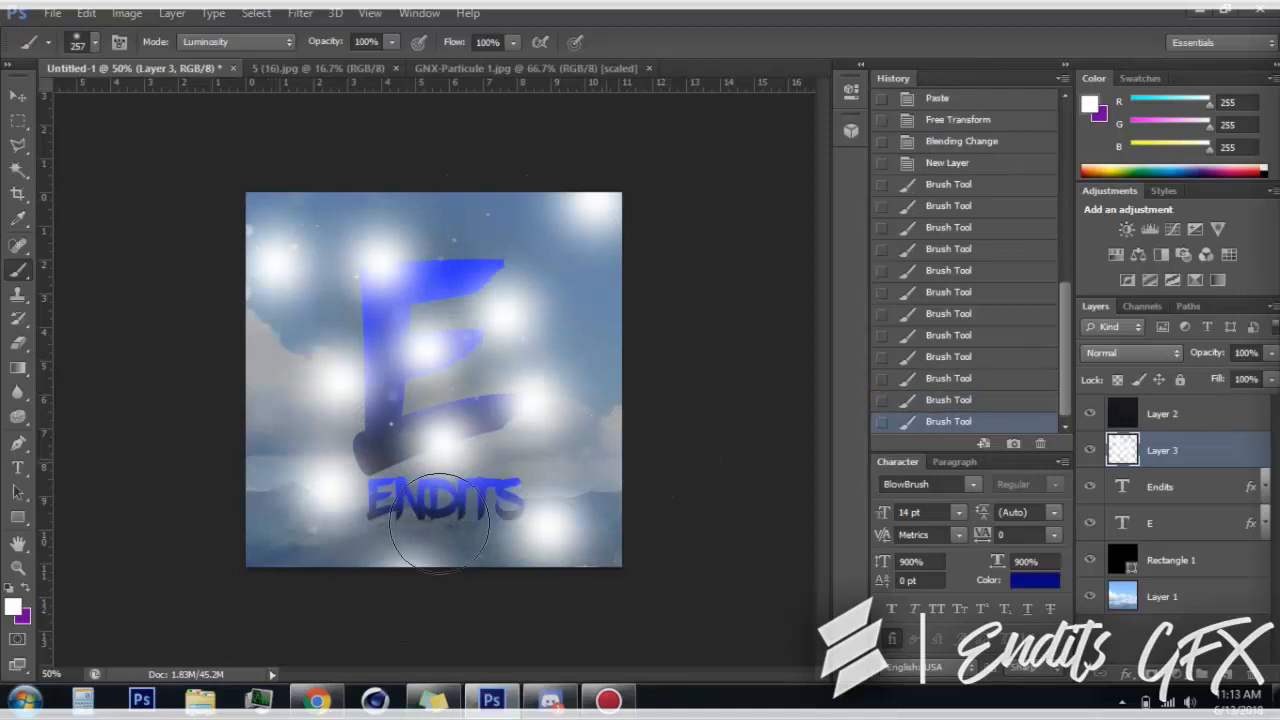
pyautogui.click(237, 404)
pyautogui.click(1130, 353)
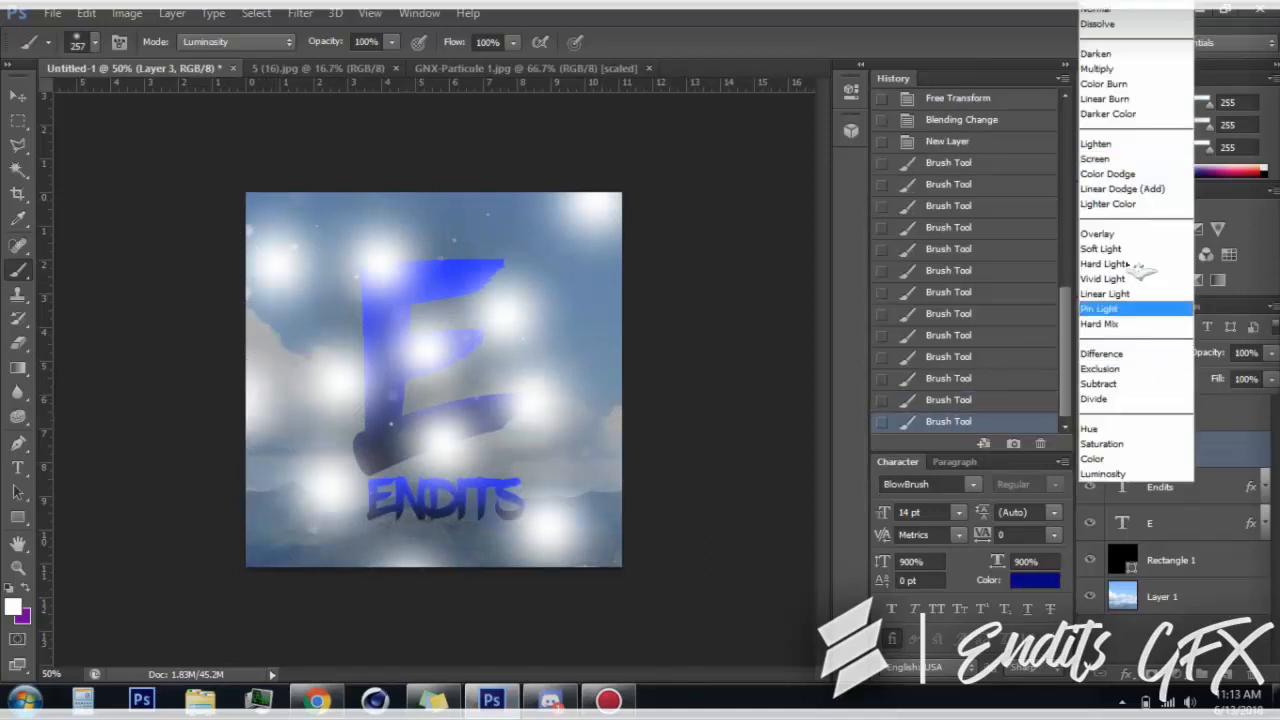
pyautogui.click(1115, 238)
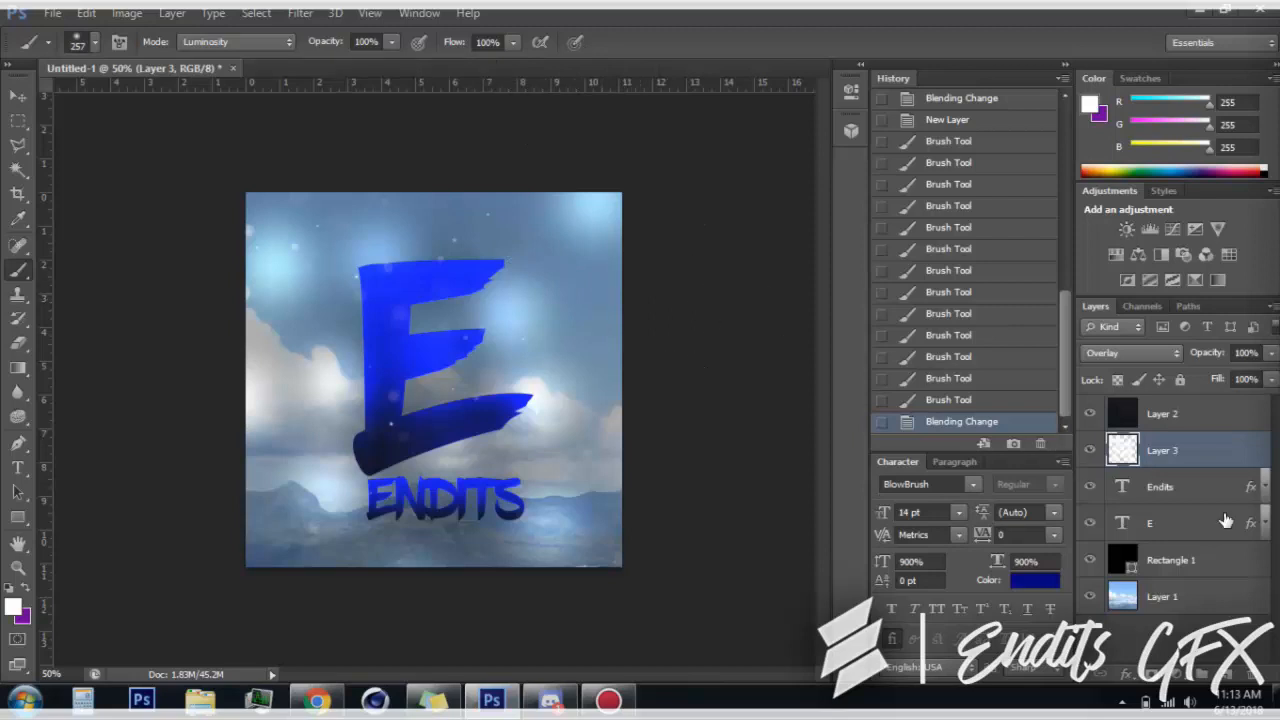
# Put the Endits and E text layers into a new group above Rectangle 1 and duplicate that group
pyautogui.click(1180, 488)
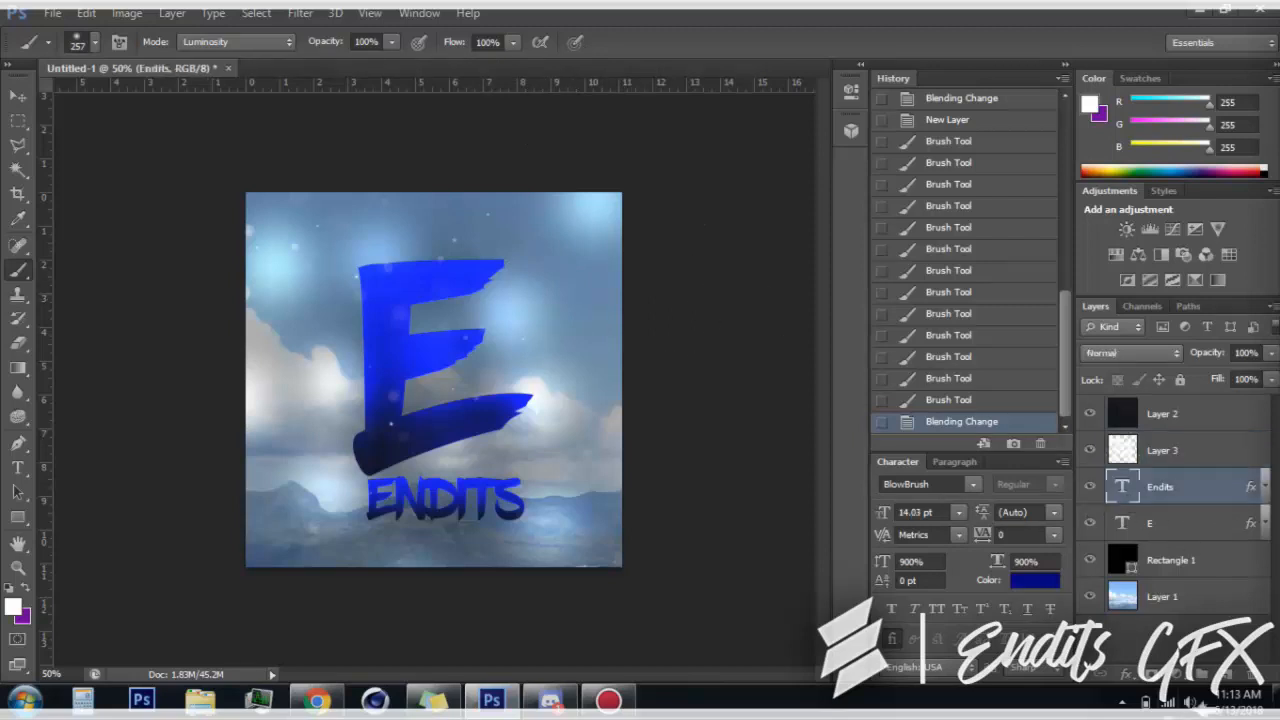
pyautogui.click(1203, 676)
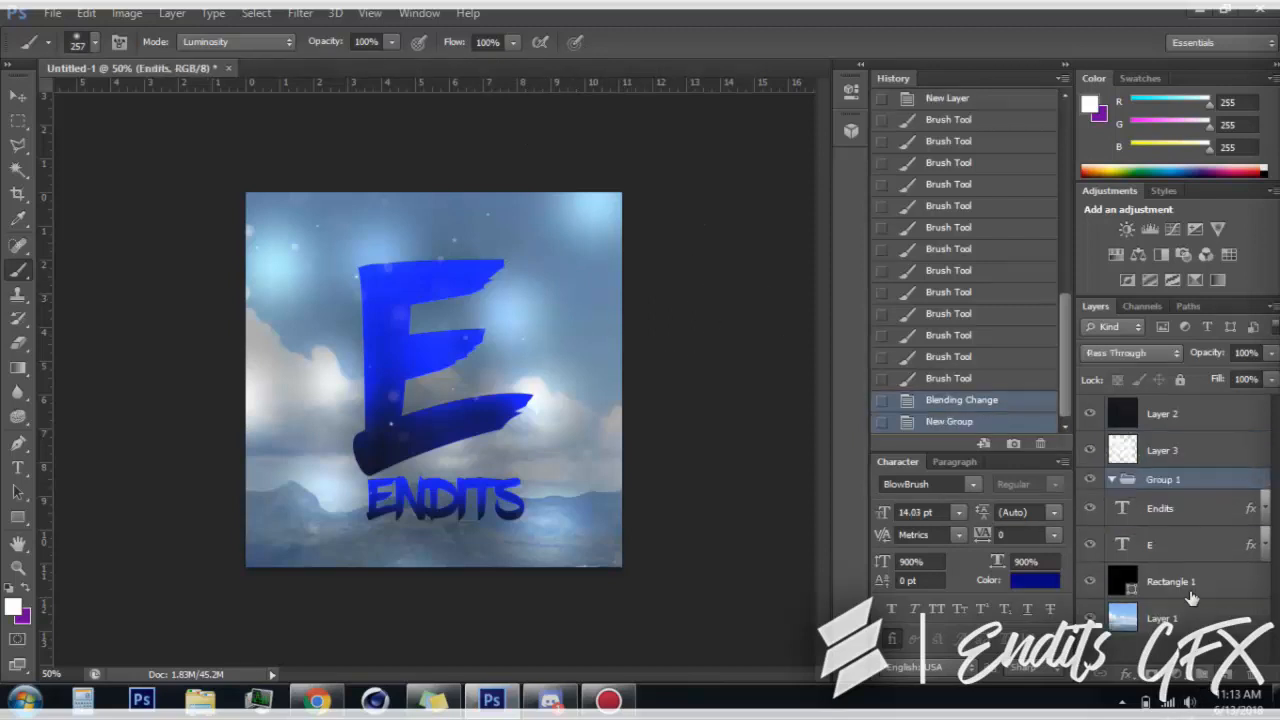
pyautogui.click(1138, 517)
pyautogui.keyDown('shift'); pyautogui.click(1152, 552); pyautogui.keyUp('shift')
pyautogui.moveTo(1152, 552); pyautogui.dragTo(1143, 483)
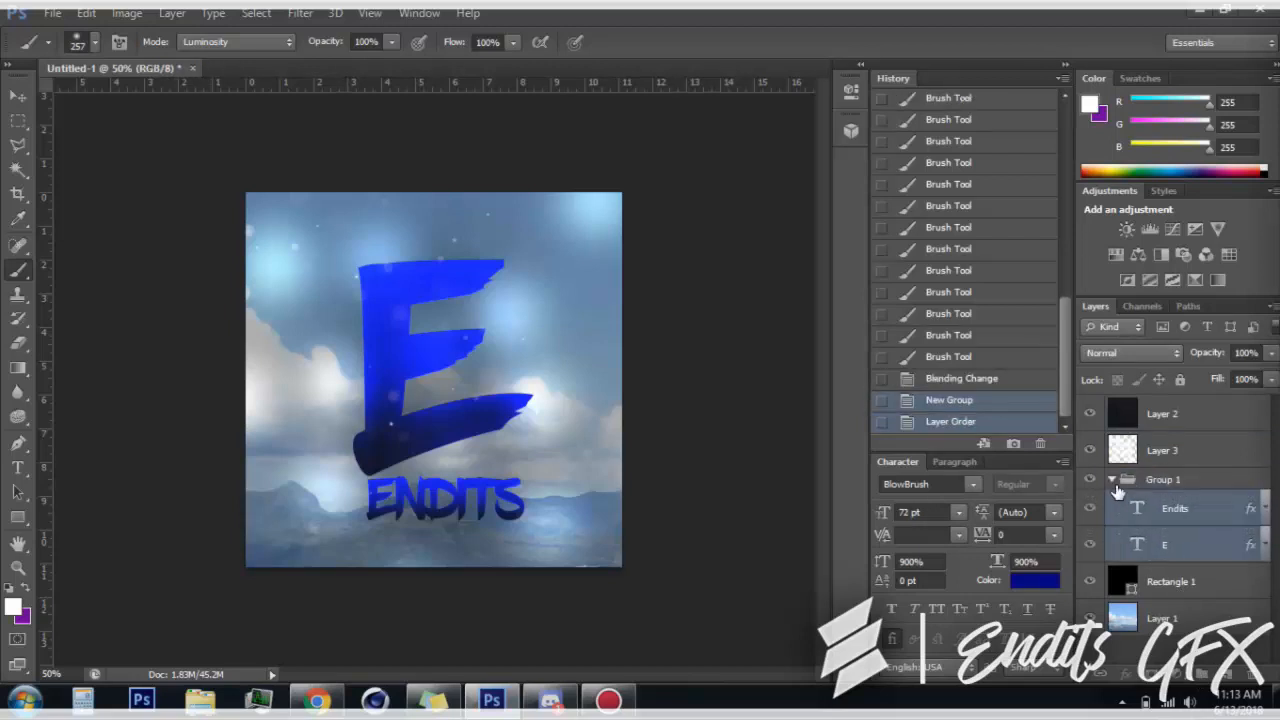
pyautogui.click(1112, 480)
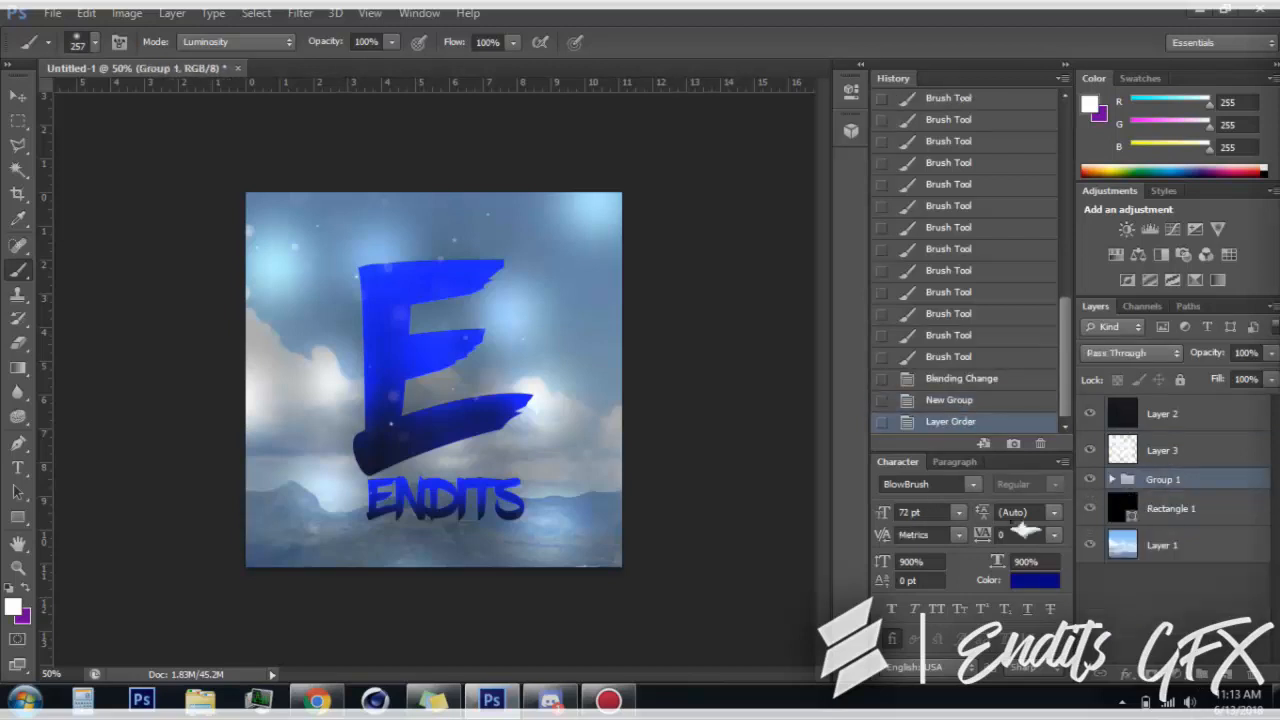
pyautogui.hotkey('ctrl', 'j')
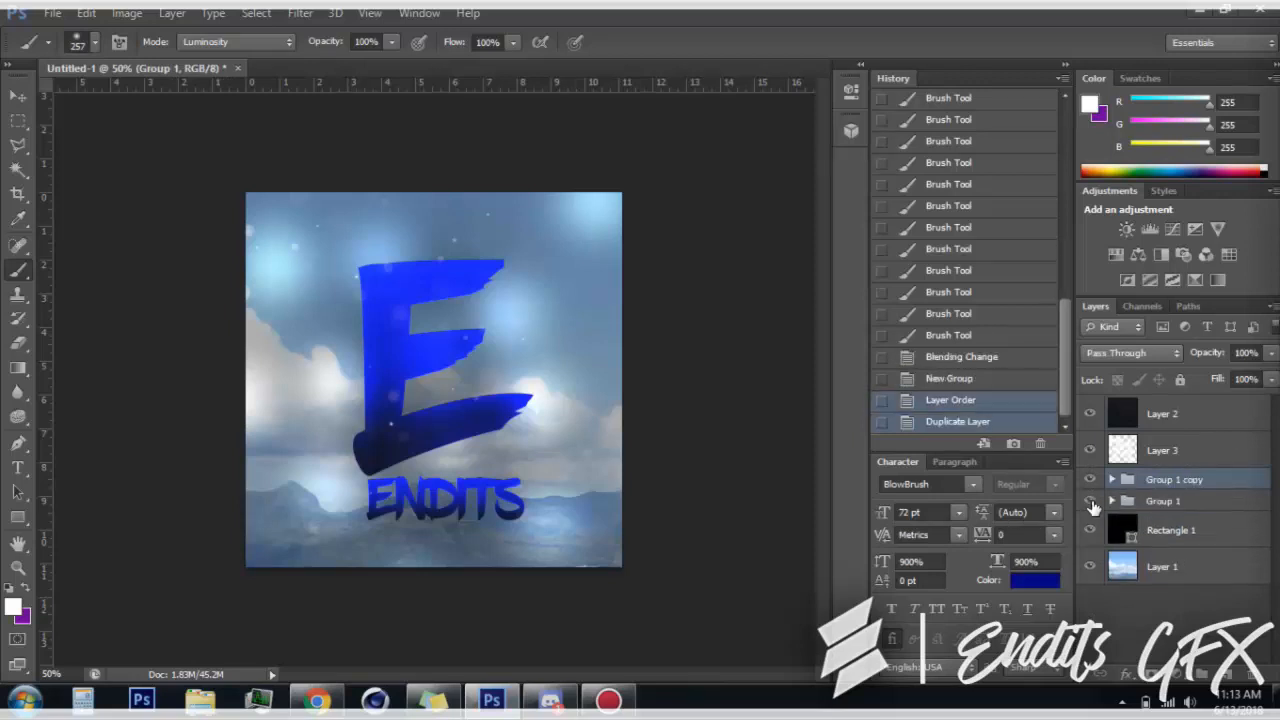
# Hide every layer except Group 1 copy and merge that group with a new layer above it into a single layer
pyautogui.click(1090, 564)
pyautogui.click(1090, 527)
pyautogui.click(1090, 502)
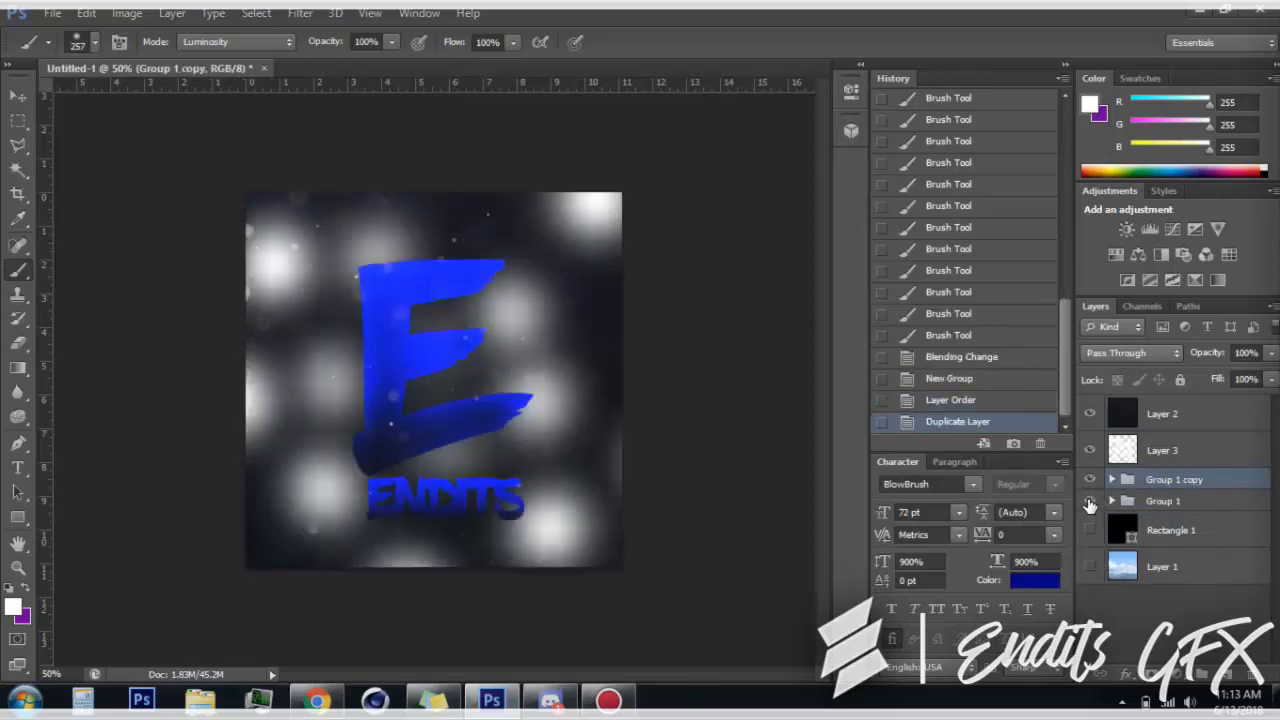
pyautogui.click(1090, 450)
pyautogui.click(1090, 413)
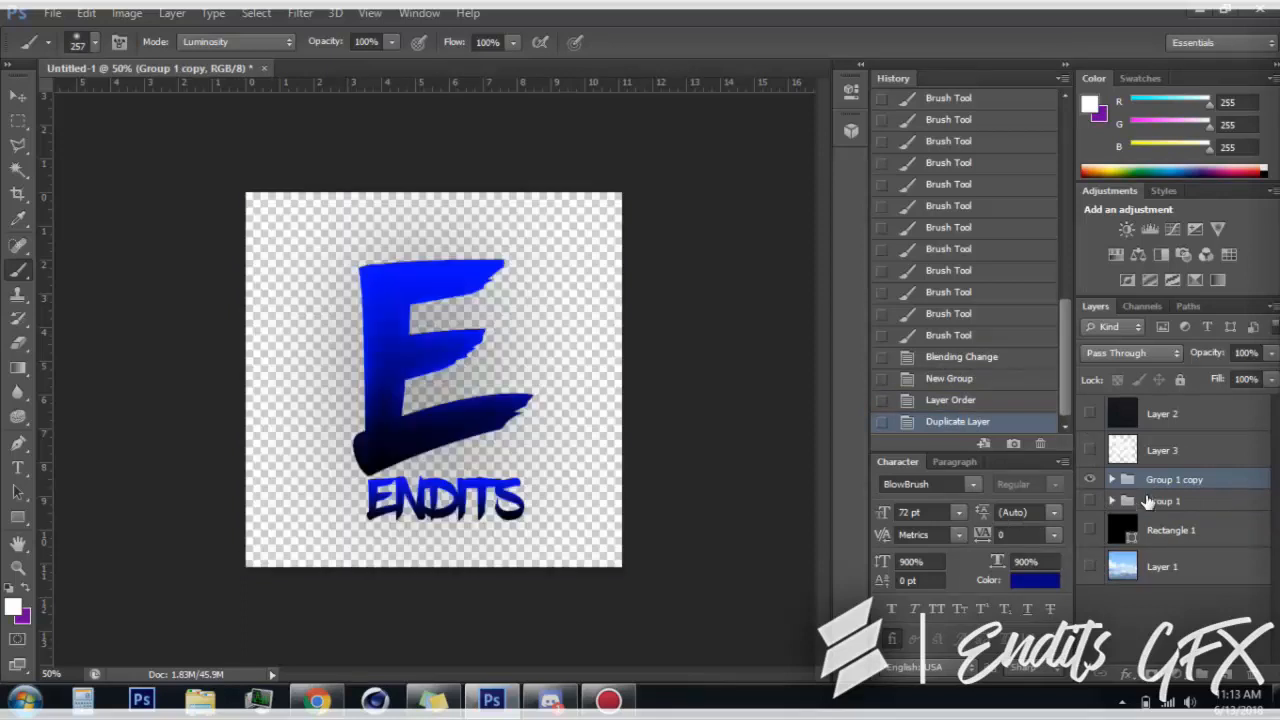
pyautogui.click(1230, 676)
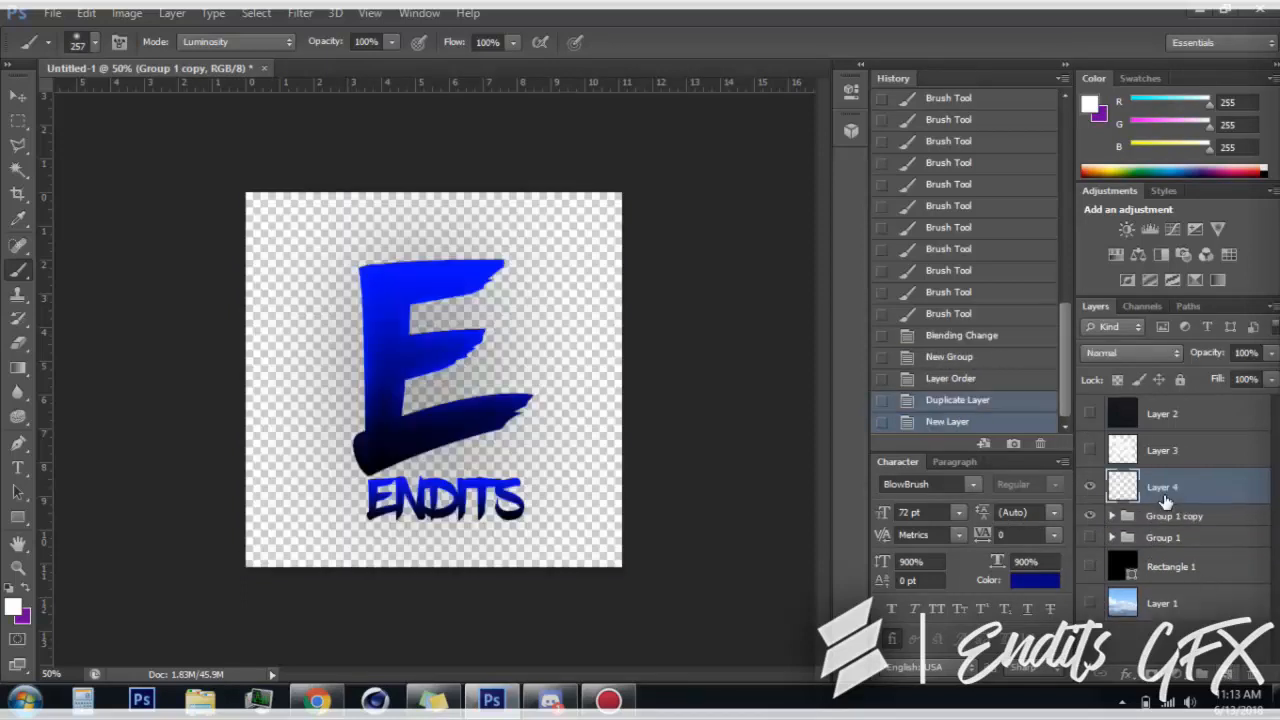
pyautogui.rightClick(1162, 497)
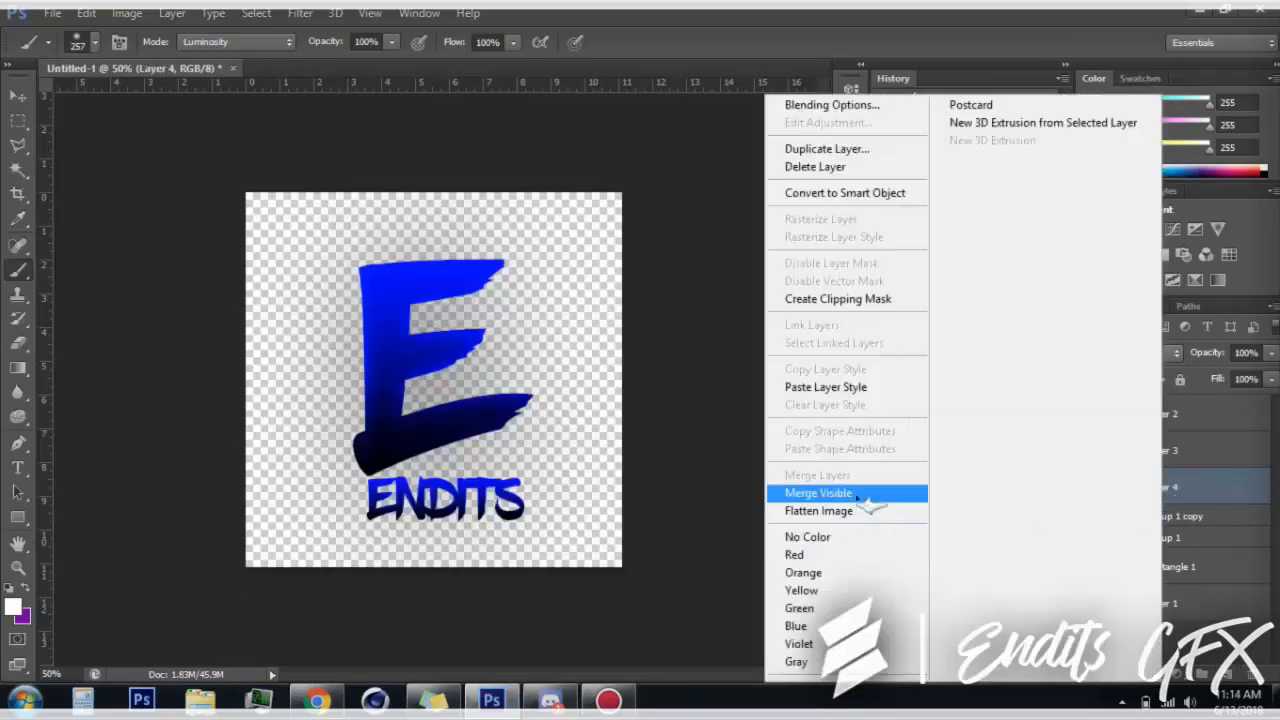
pyautogui.click(893, 491)
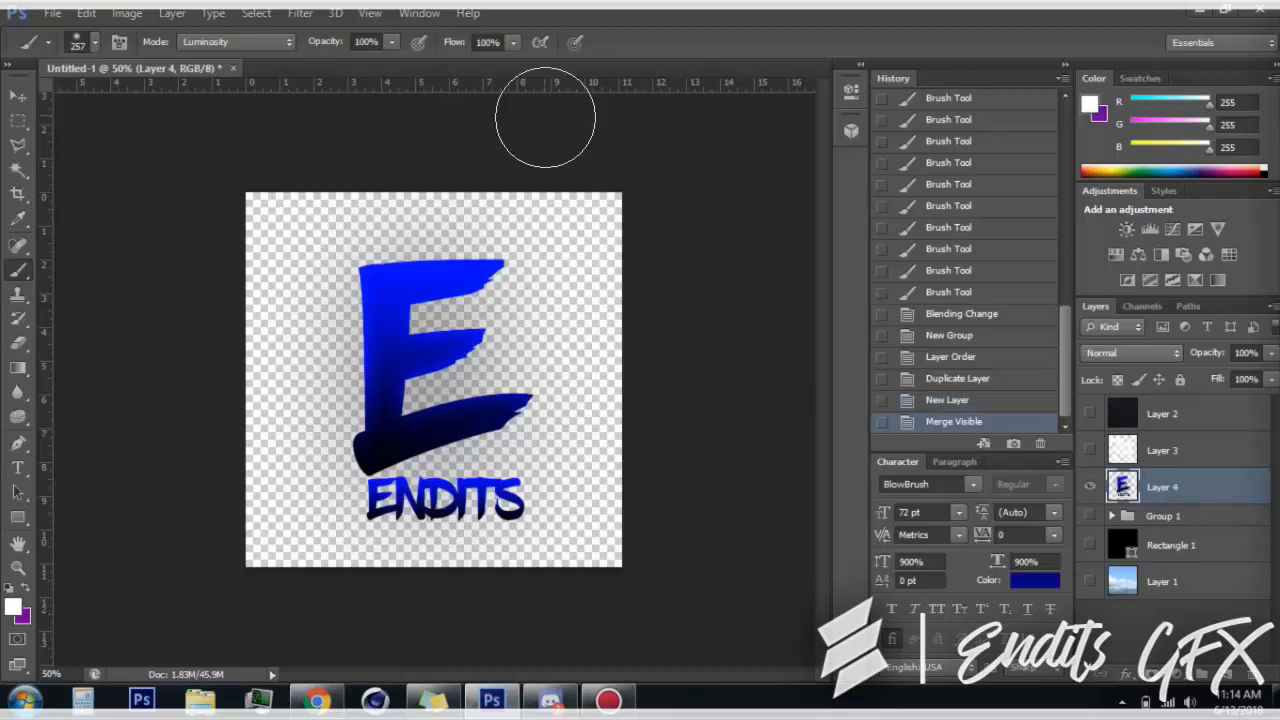
# Apply a Motion Blur to the merged logo layer with an angle of 0° and a distance of 42 pixels
pyautogui.click(300, 13)
pyautogui.moveTo(390, 132)
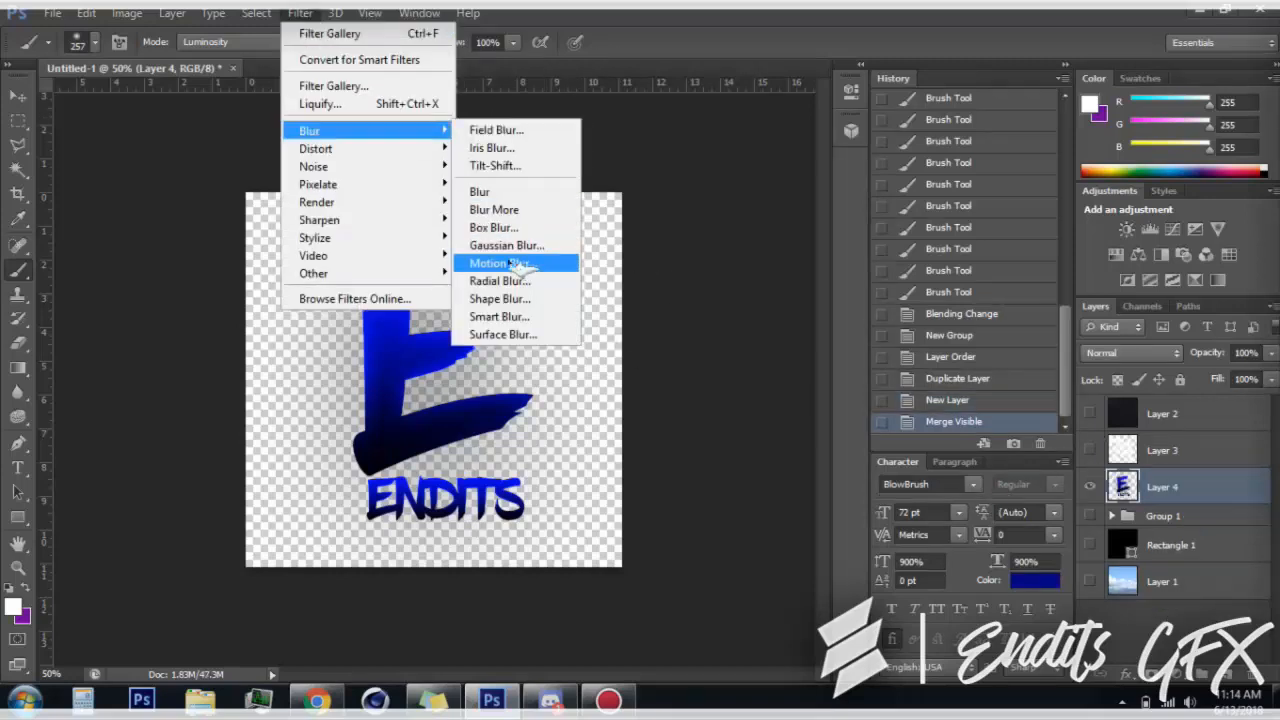
pyautogui.click(520, 263)
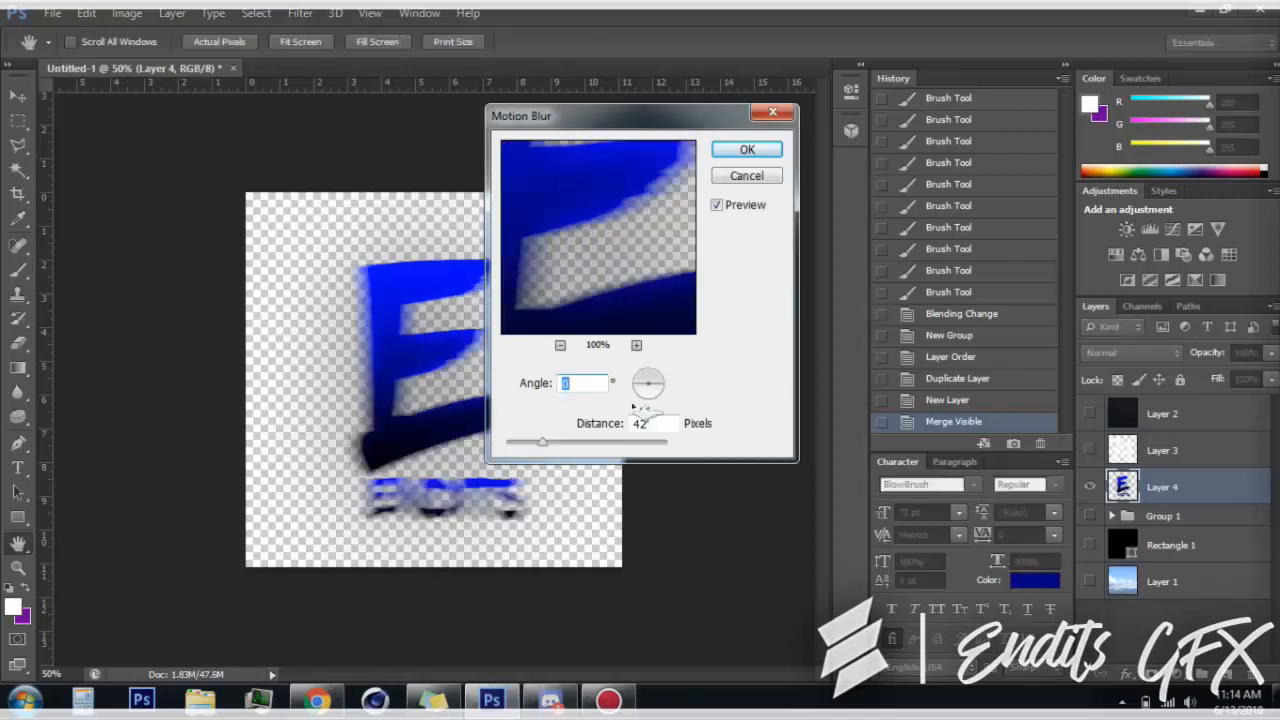
pyautogui.write('50')
pyautogui.press('Return')
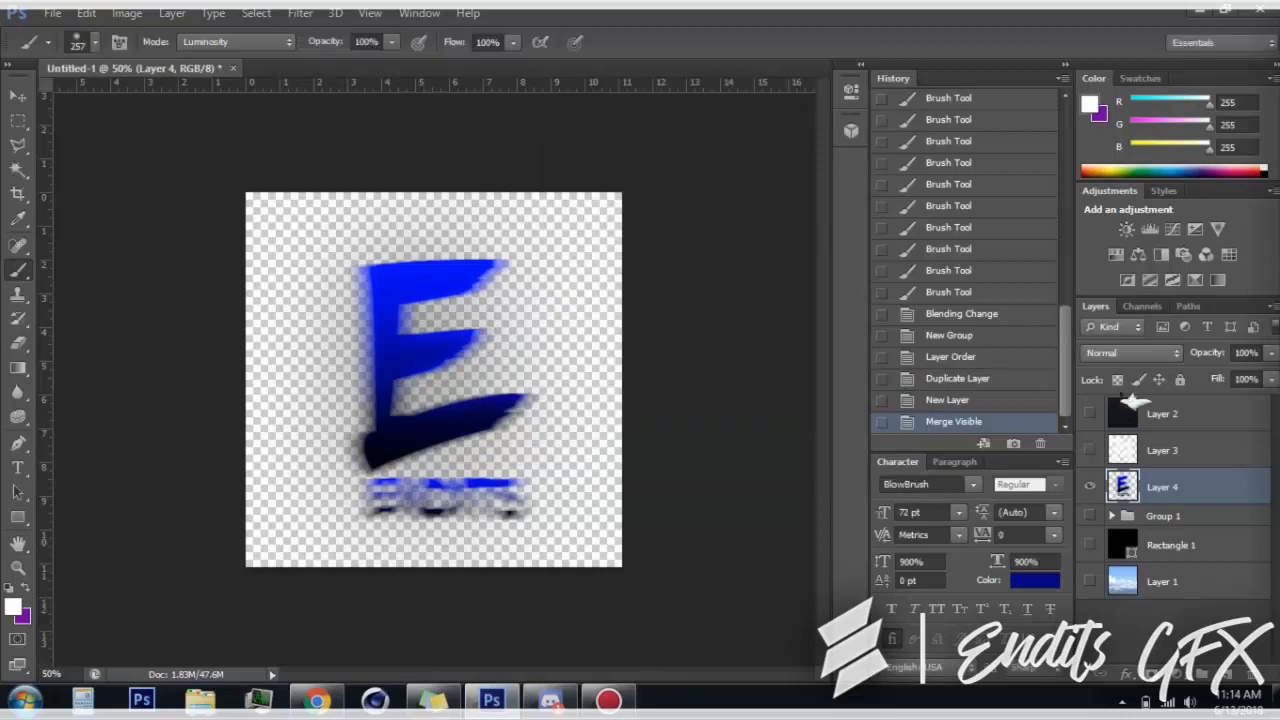
# Show all the hidden layers again, including Group 1, the background layers and the overlay layers
pyautogui.click(1090, 515)
pyautogui.click(1091, 545)
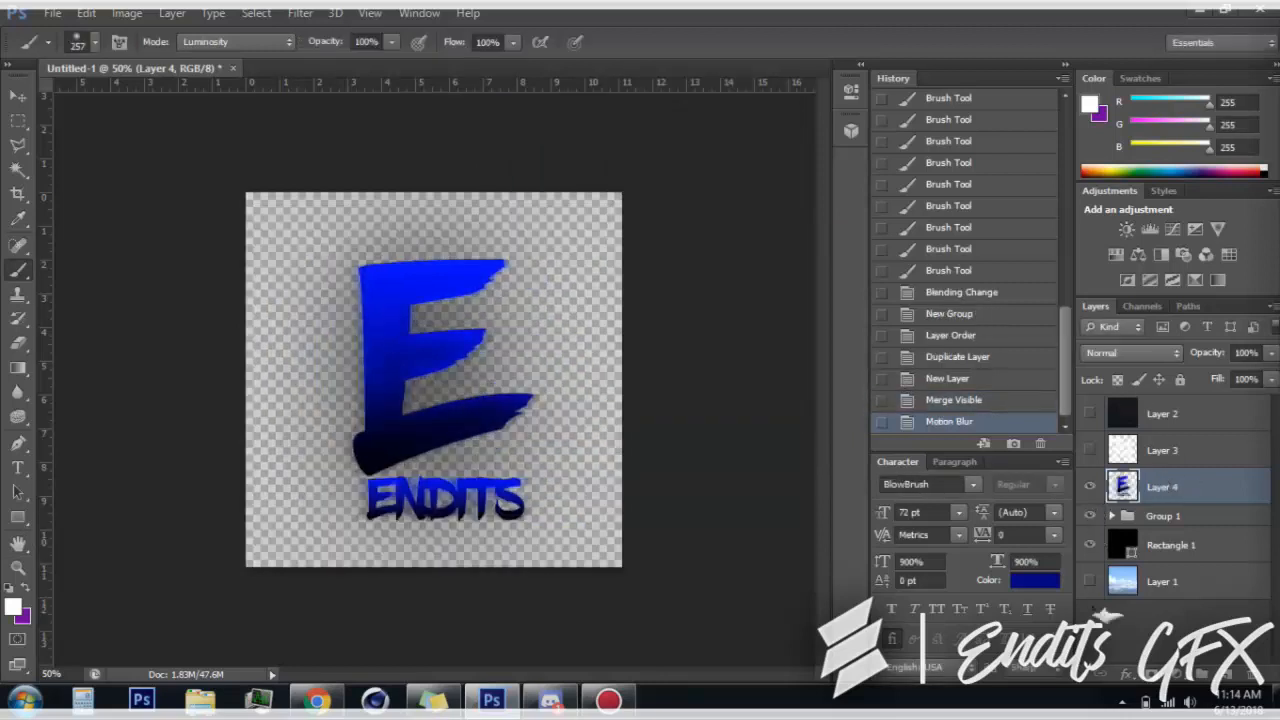
pyautogui.click(1091, 412)
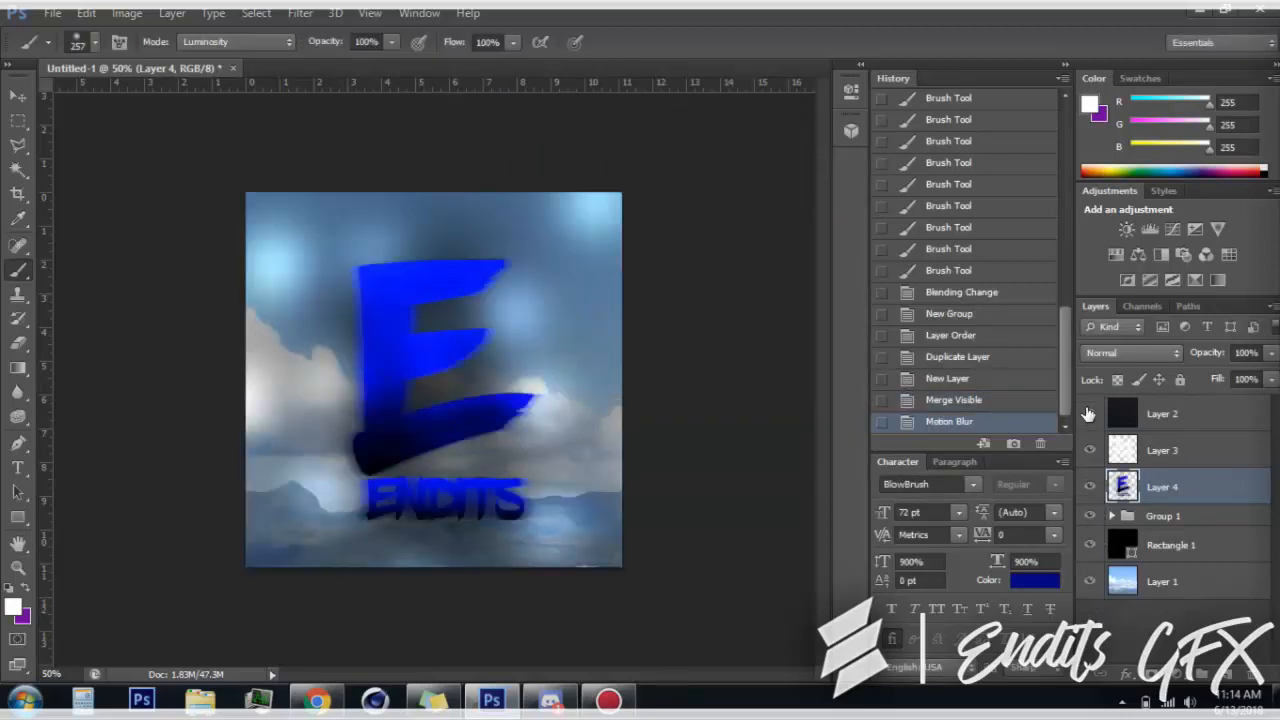
# Move the motion-blurred Layer 4 below Group 1, outside the group, and set its fill to 67%
pyautogui.moveTo(1148, 488); pyautogui.dragTo(1150, 514)
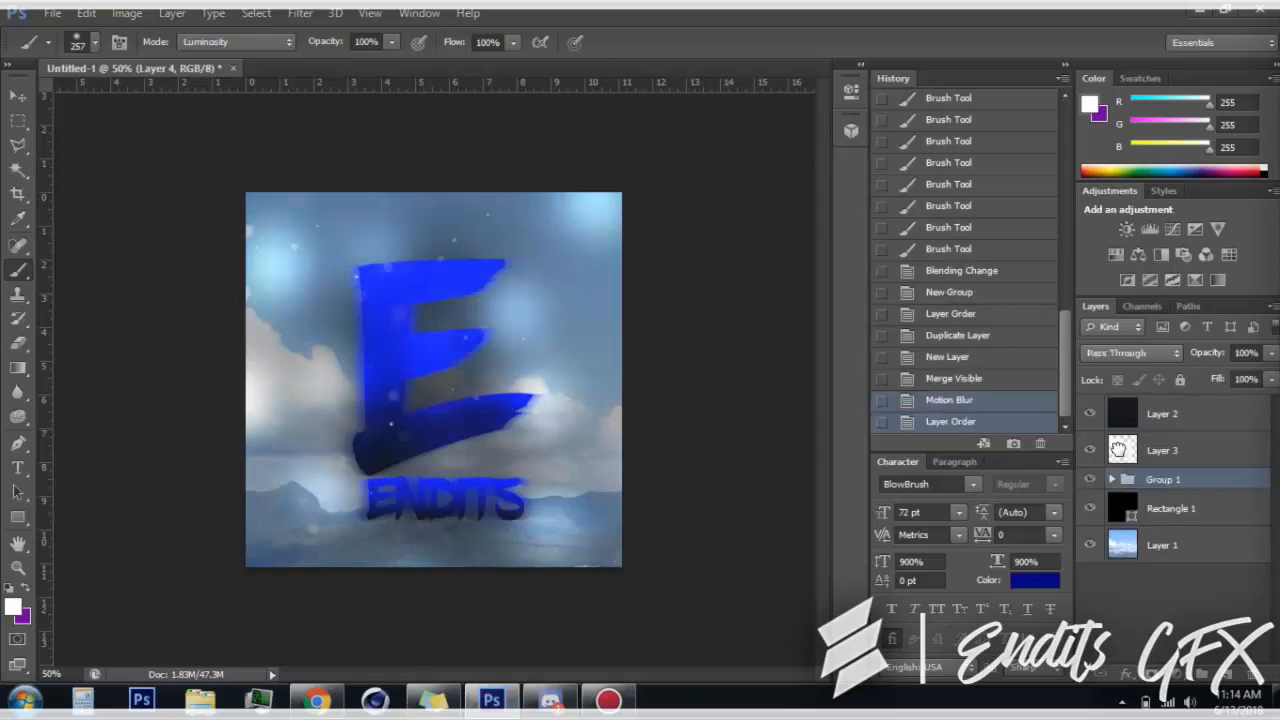
pyautogui.click(977, 400)
pyautogui.moveTo(1153, 536); pyautogui.dragTo(1156, 532)
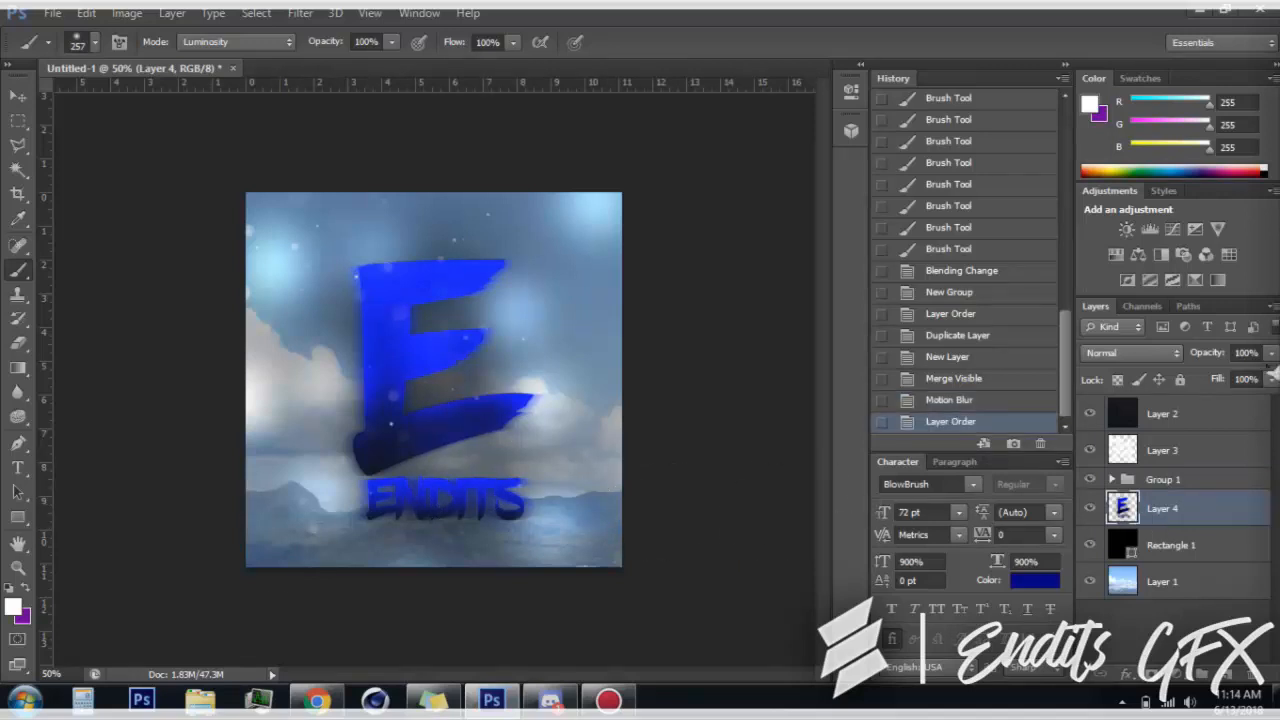
pyautogui.click(1271, 379)
pyautogui.moveTo(1247, 412); pyautogui.dragTo(1249, 412)
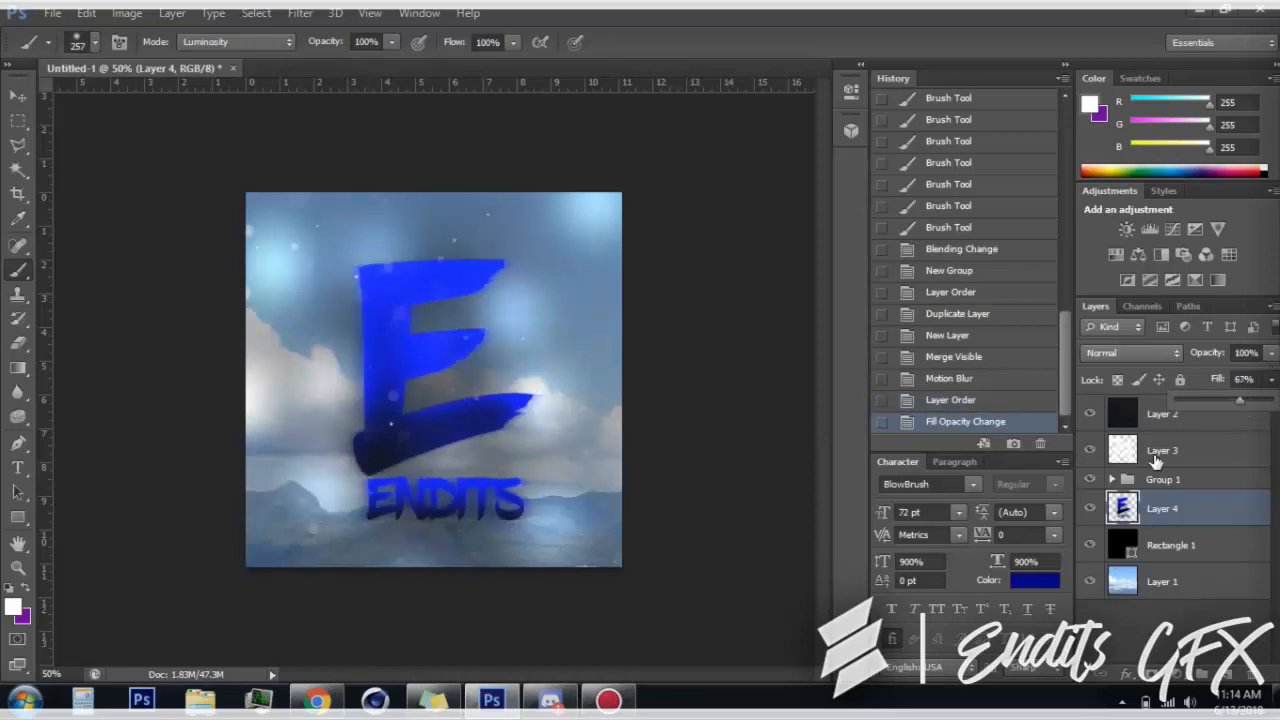
# Add a Photo Filter adjustment layer above Layer 2 and set its filter to Cyan
pyautogui.click(1121, 418)
pyautogui.click(1121, 418)
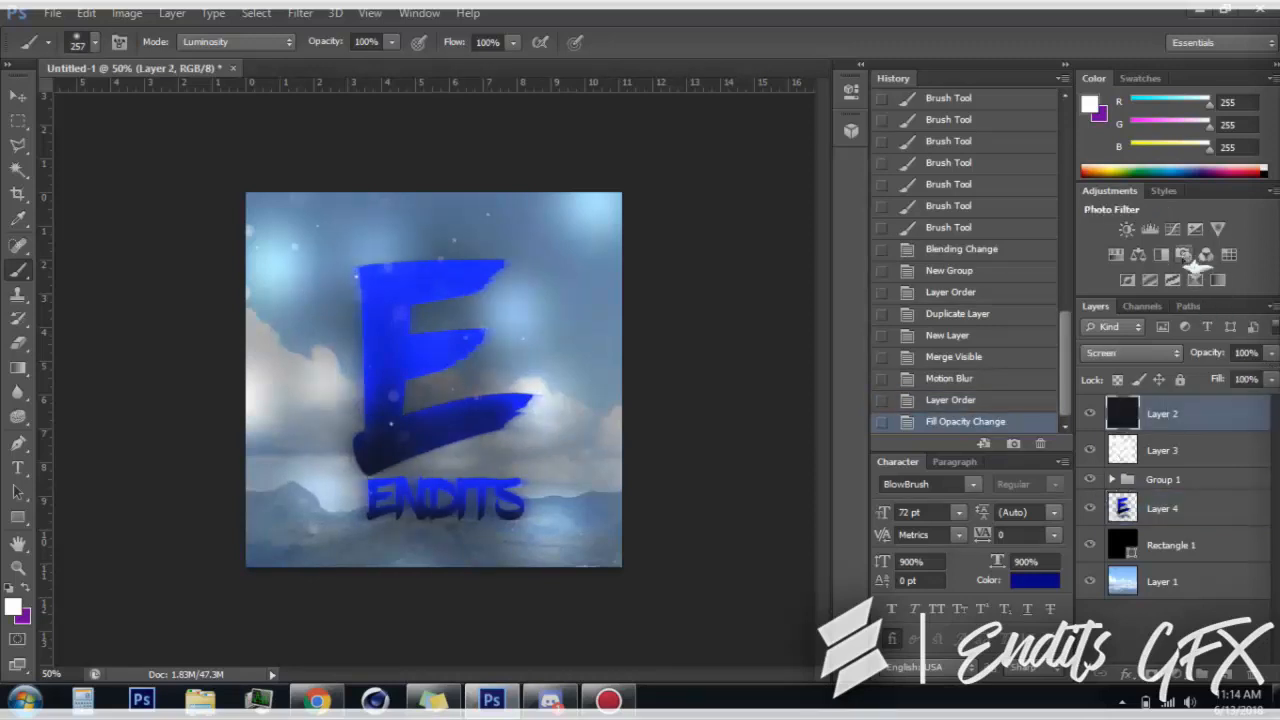
pyautogui.click(1183, 256)
pyautogui.click(660, 137)
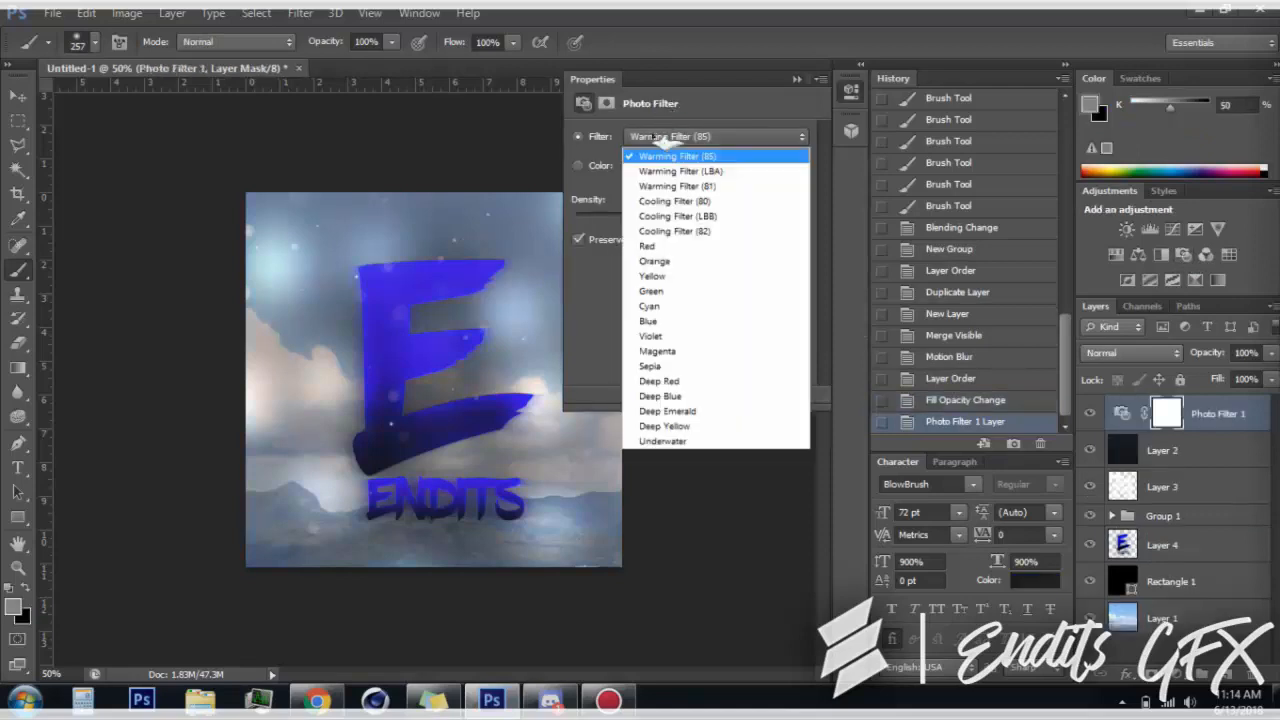
pyautogui.click(697, 328)
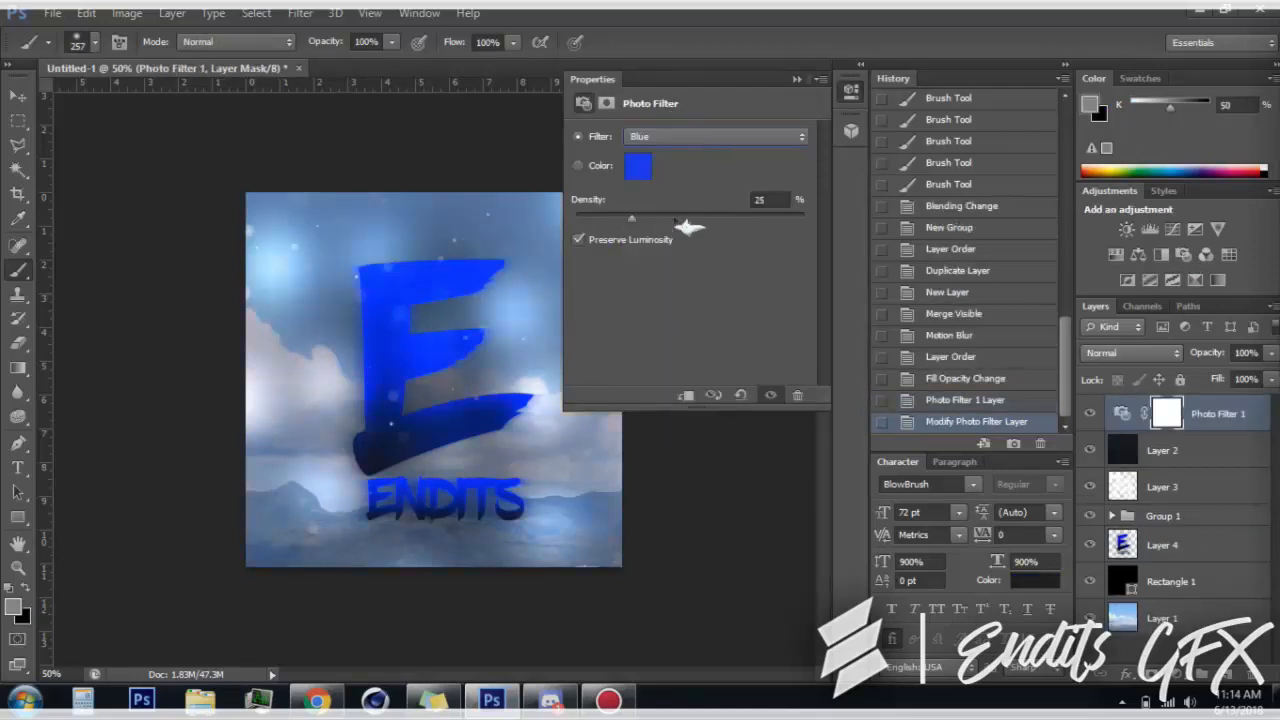
pyautogui.click(690, 137)
pyautogui.click(680, 310)
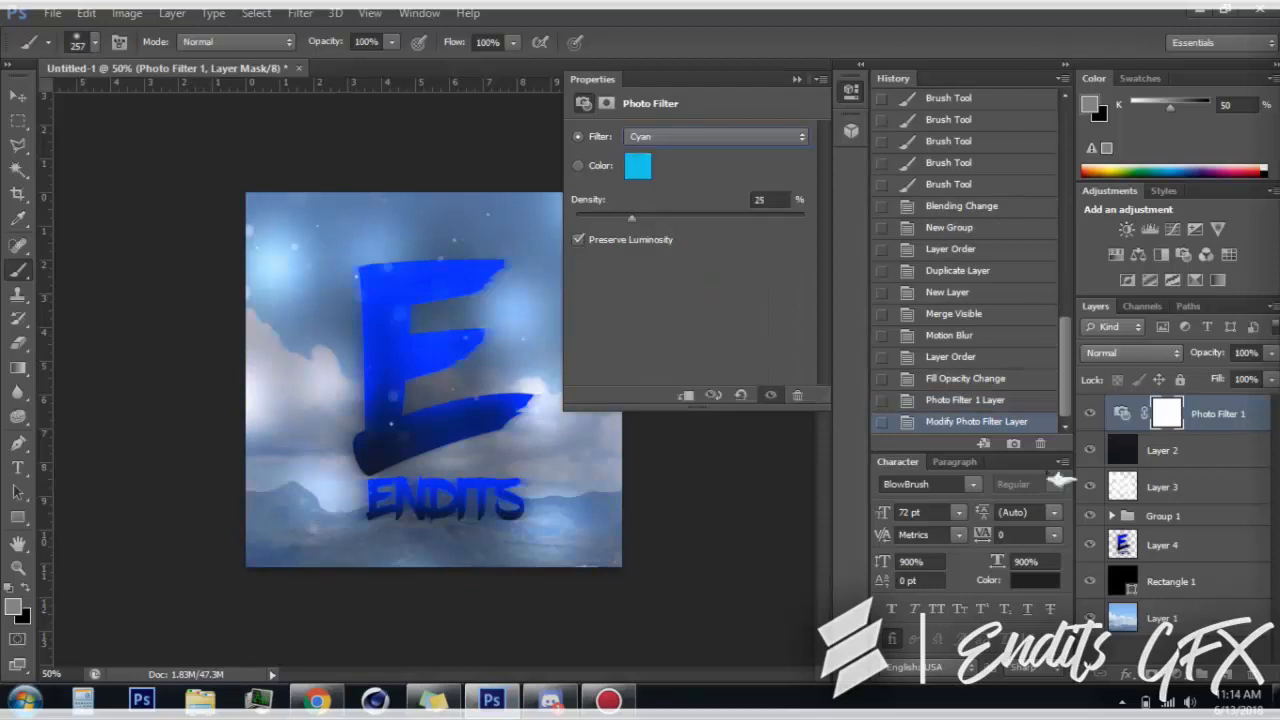
# Create a new group at the top of the layer stack and move all layers from Photo Filter 1 to Layer 1 into it
pyautogui.click(1193, 446)
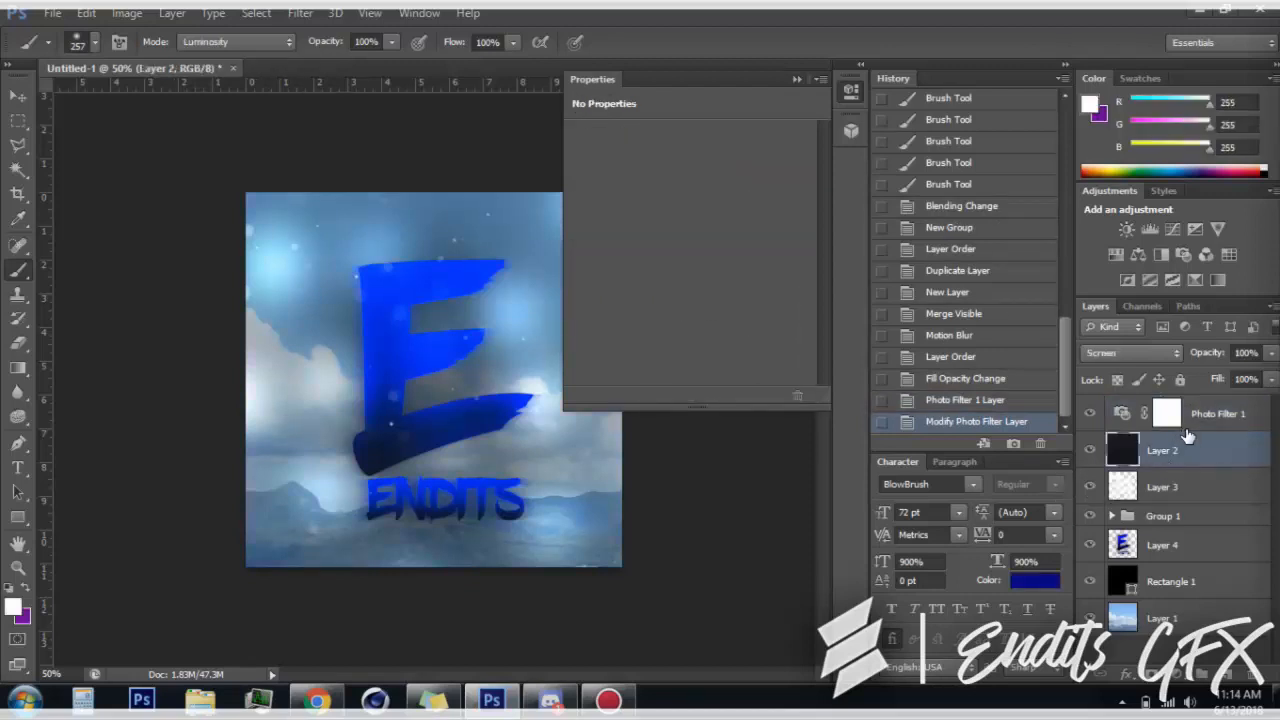
pyautogui.click(1217, 415)
pyautogui.click(1202, 674)
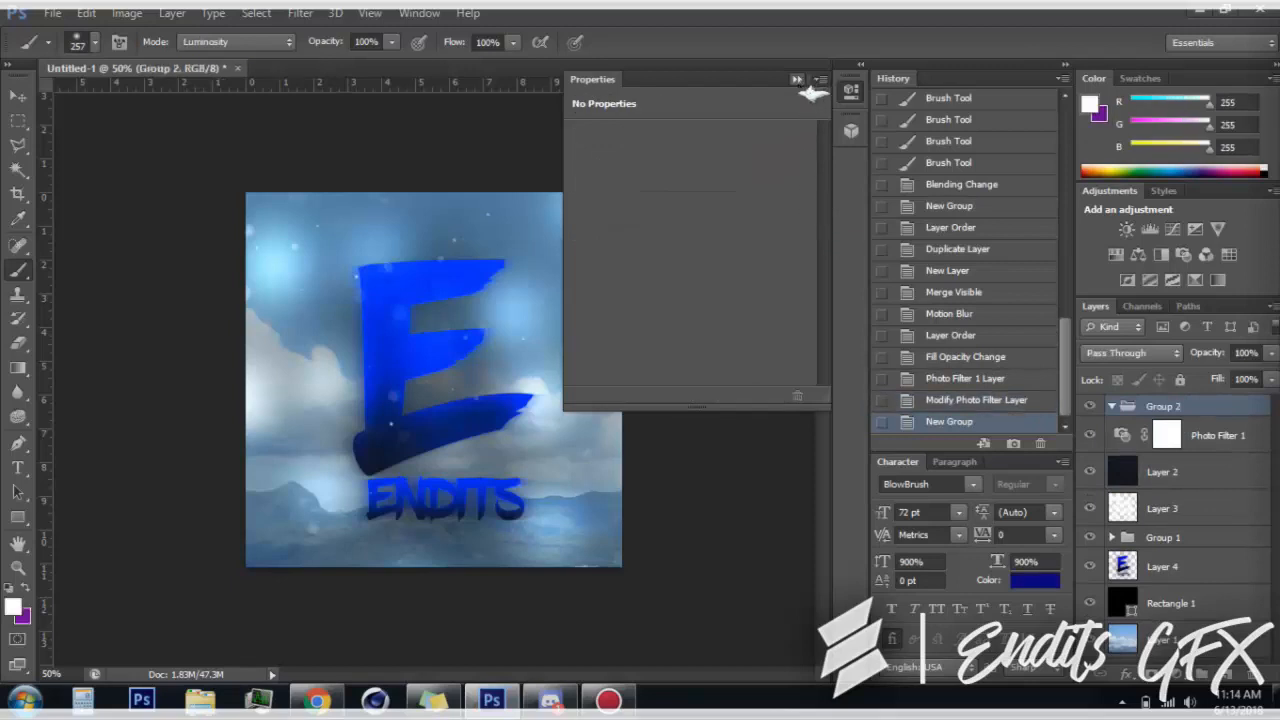
pyautogui.click(797, 79)
pyautogui.click(1234, 435)
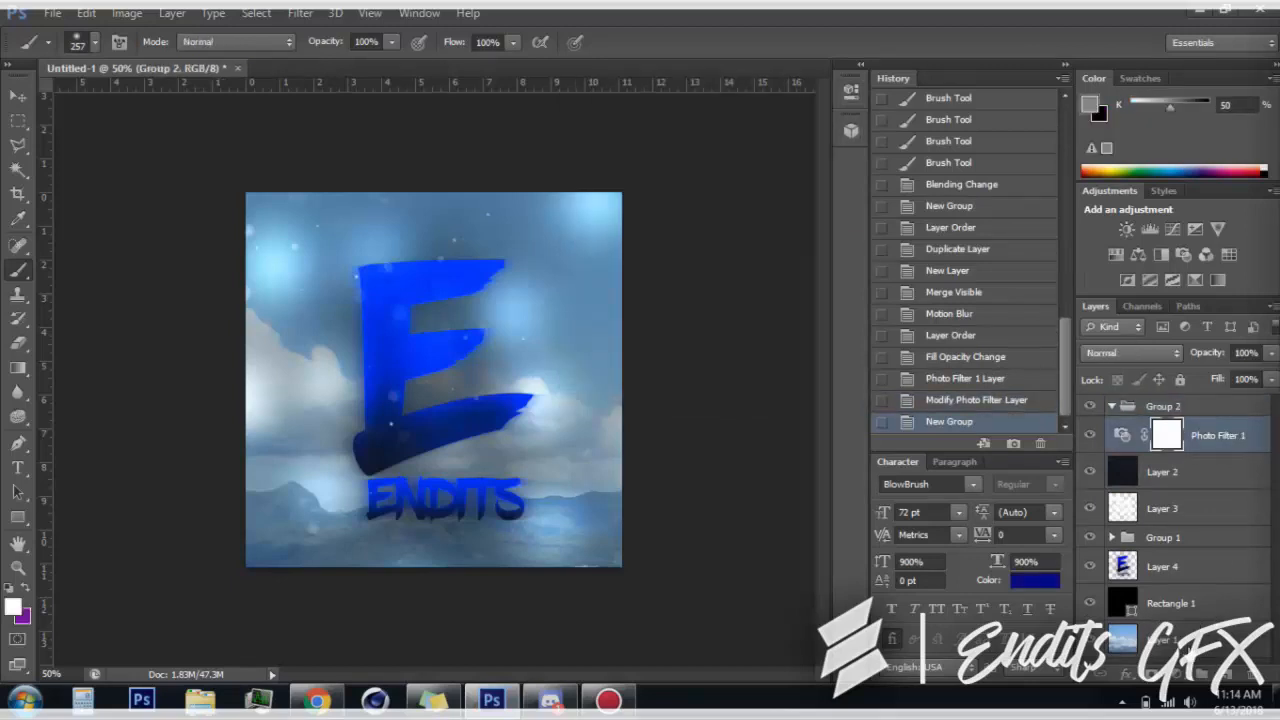
pyautogui.keyDown('shift'); pyautogui.click(1207, 638); pyautogui.keyUp('shift')
pyautogui.hotkey('ctrl', 'g')
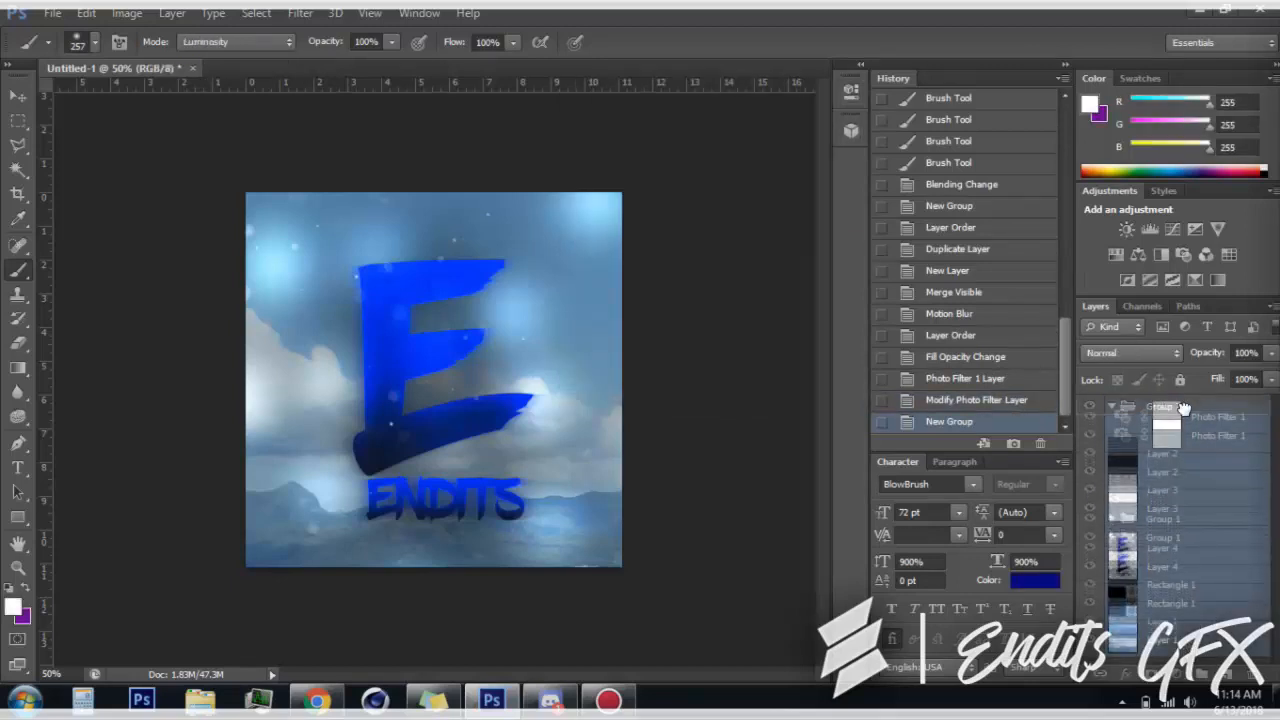
pyautogui.click(1112, 407)
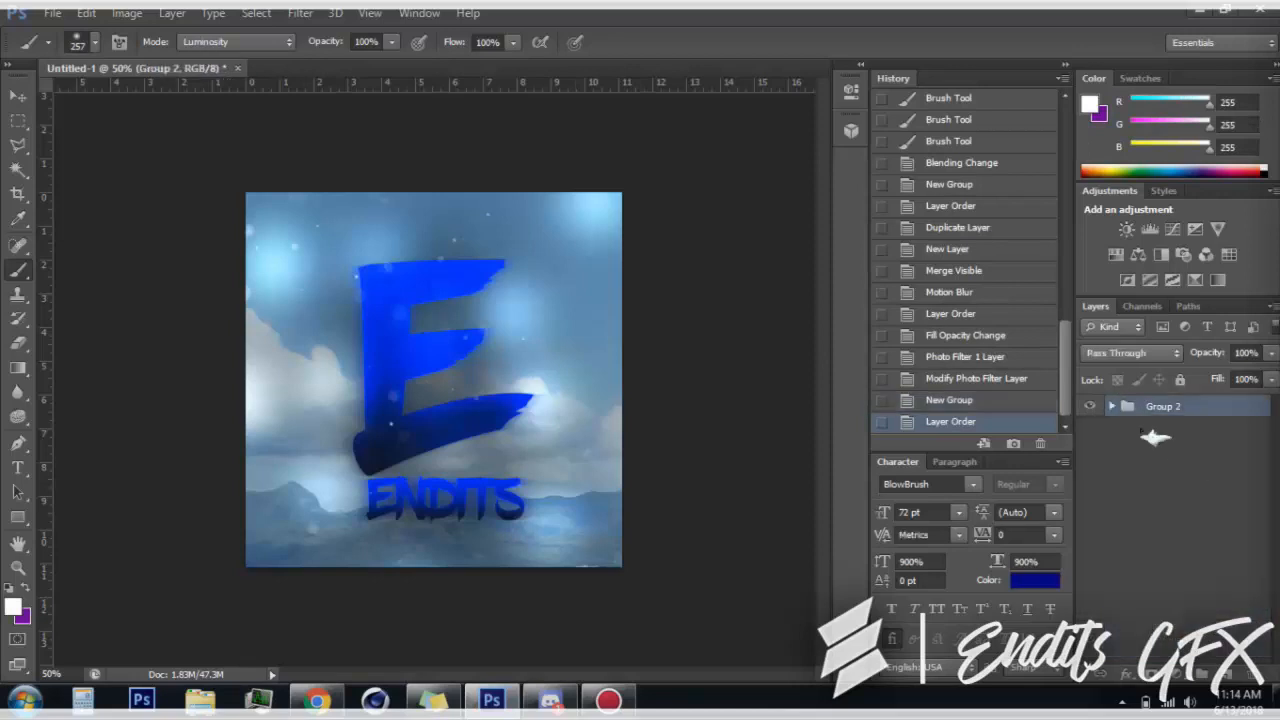
# Duplicate Group 2 with the original hidden, and merge the copy with a new layer into one flattened layer
pyautogui.hotkey('ctrl', 'j')
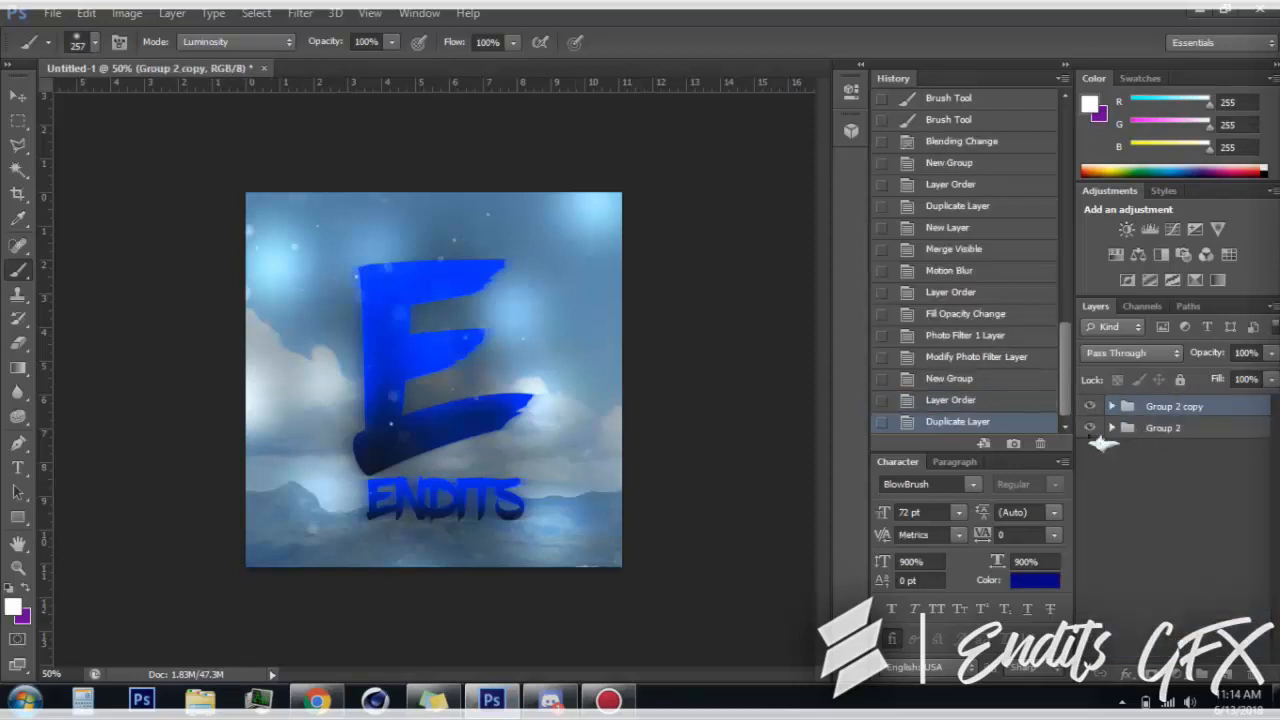
pyautogui.click(300, 13)
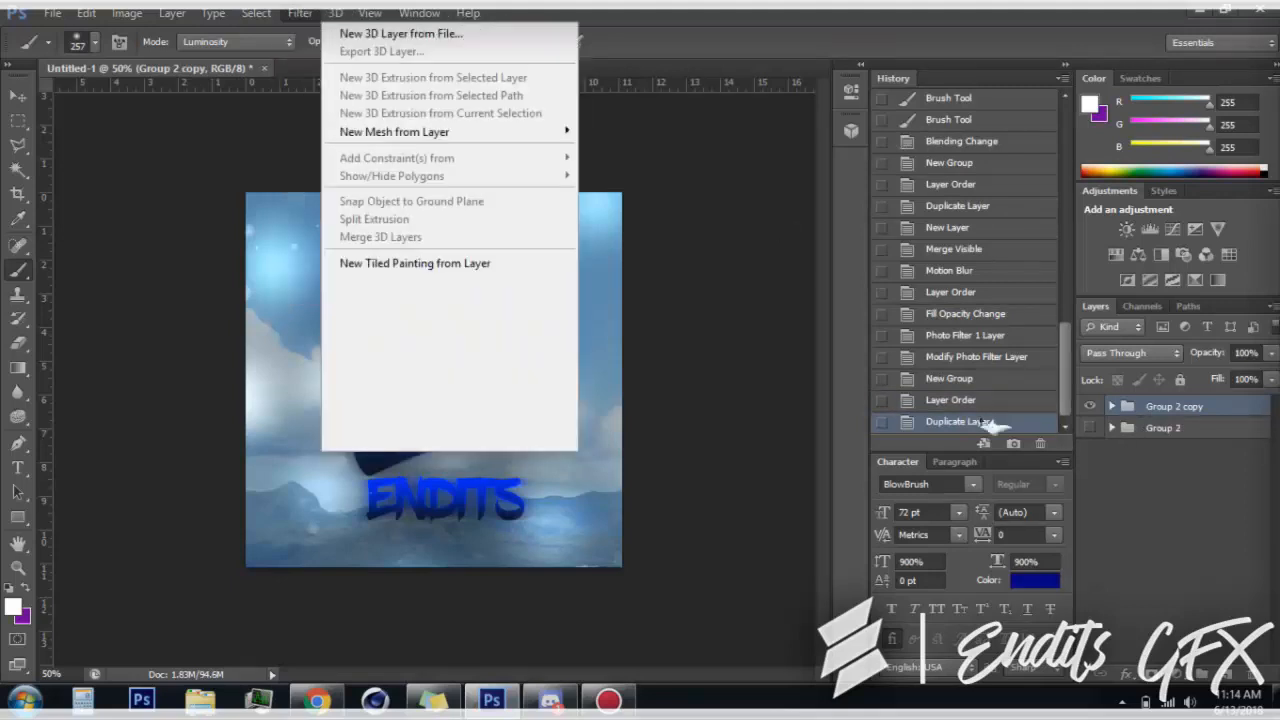
pyautogui.click(1238, 516)
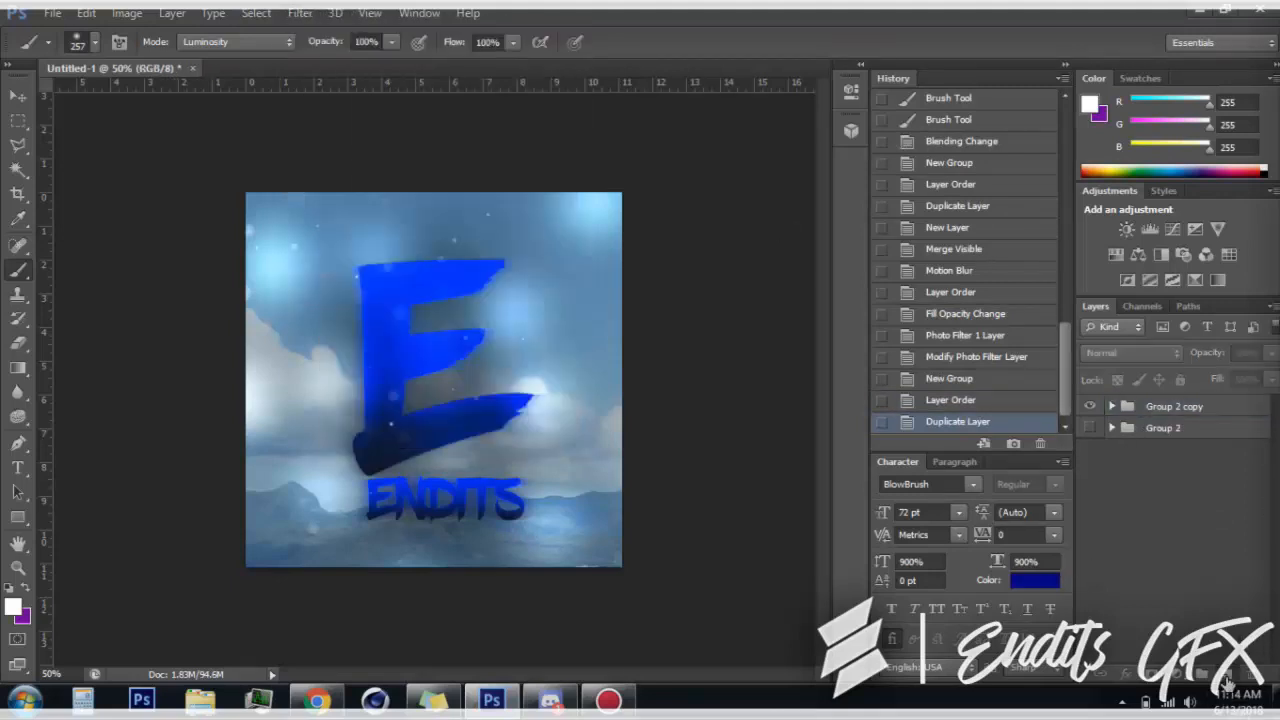
pyautogui.click(1228, 680)
pyautogui.rightClick(1166, 416)
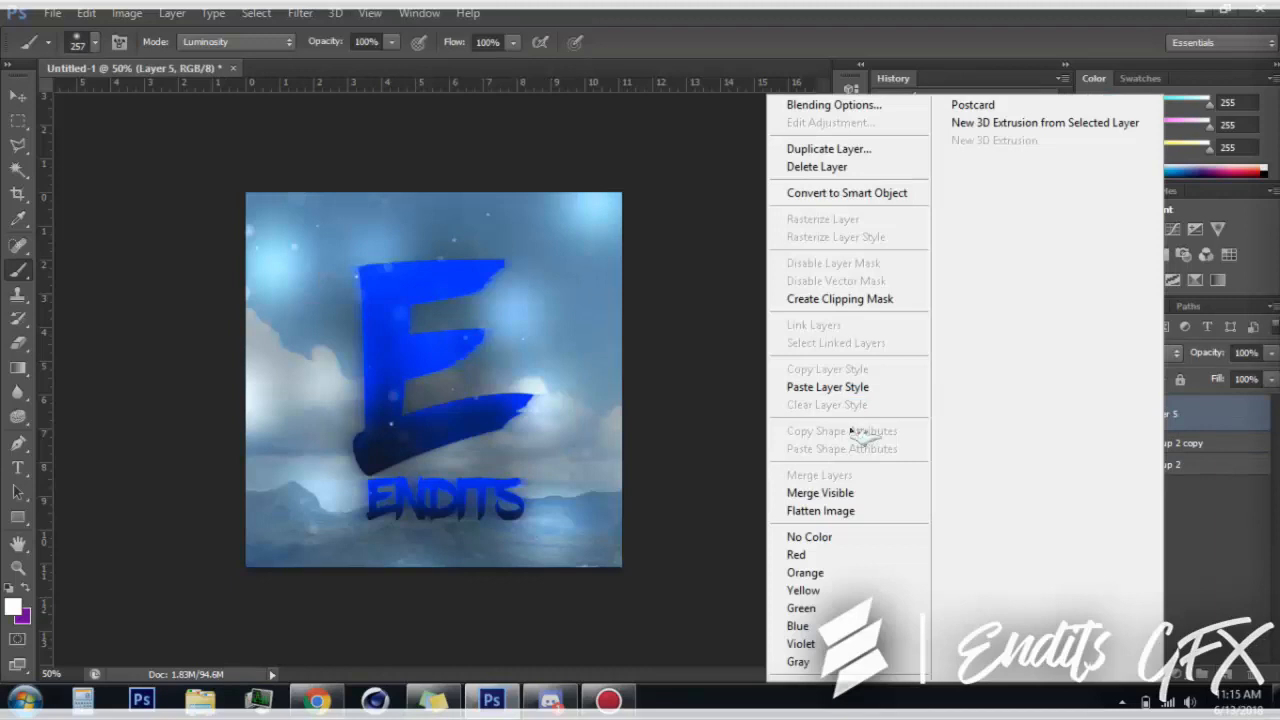
pyautogui.click(843, 493)
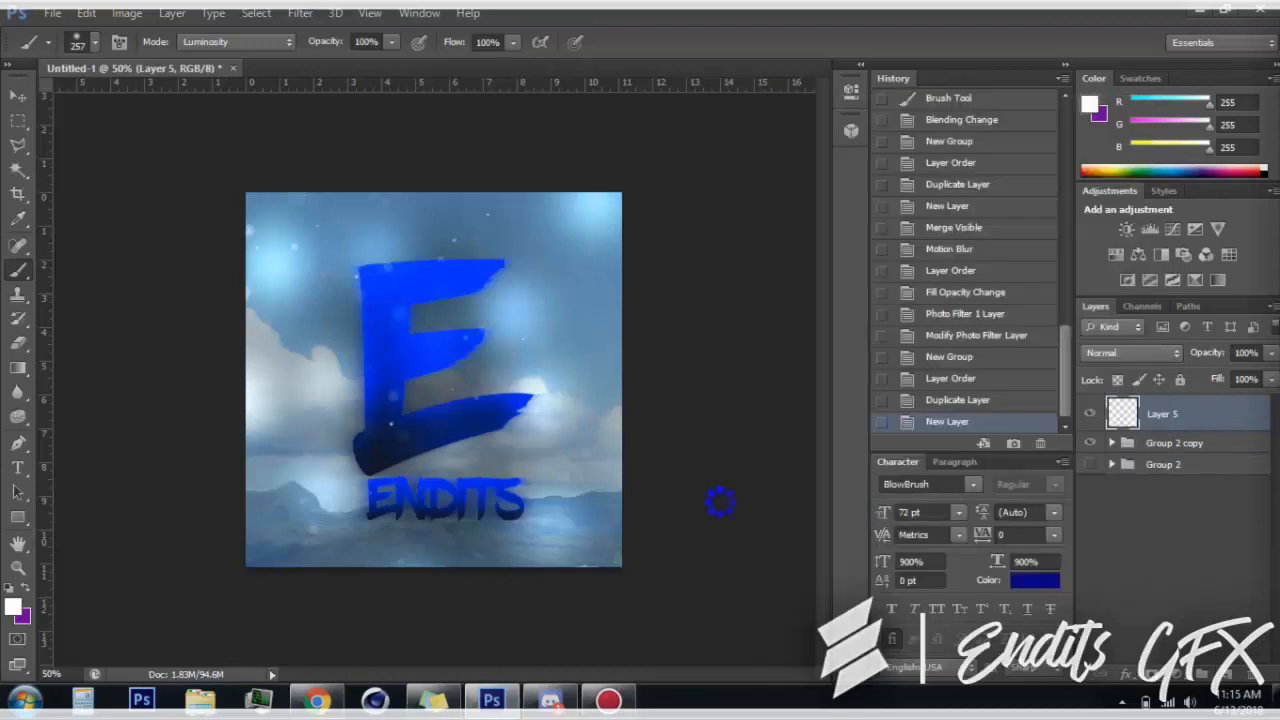
# Apply the Angled Strokes filter to the merged image with direction balance 50, stroke length 15 and sharpness 3
pyautogui.click(300, 13)
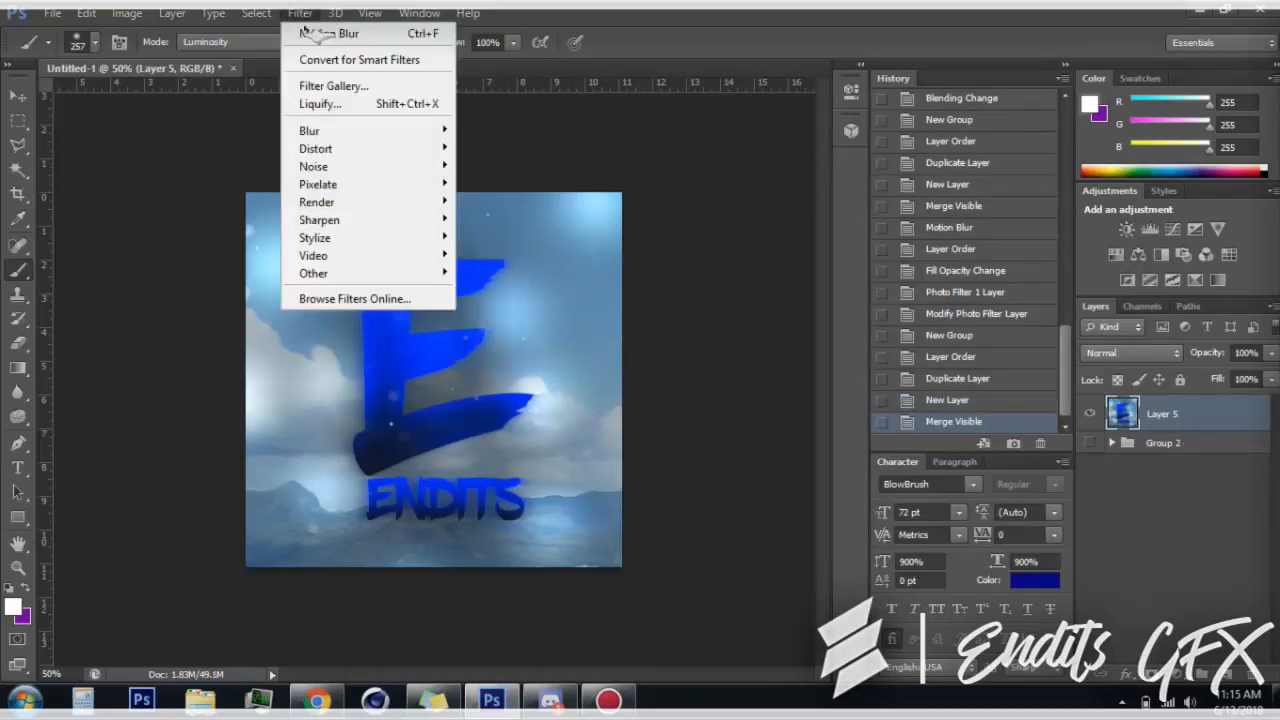
pyautogui.click(340, 86)
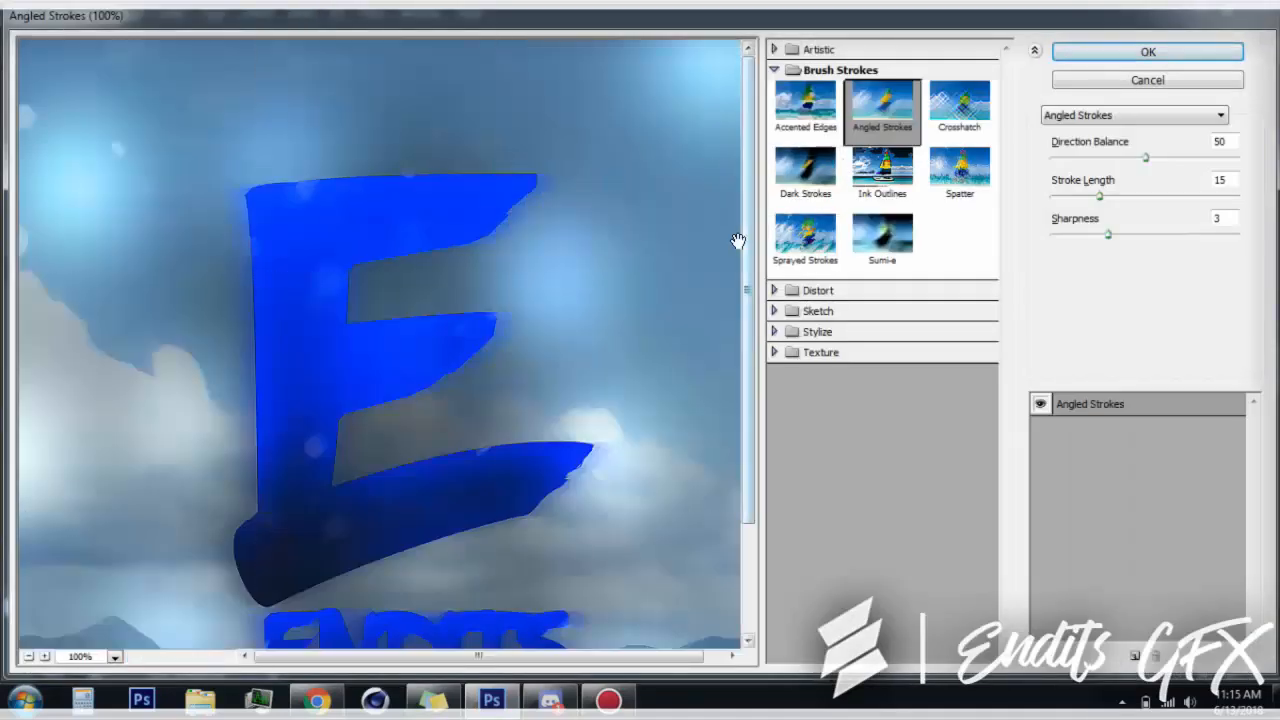
pyautogui.moveTo(749, 412); pyautogui.dragTo(756, 532)
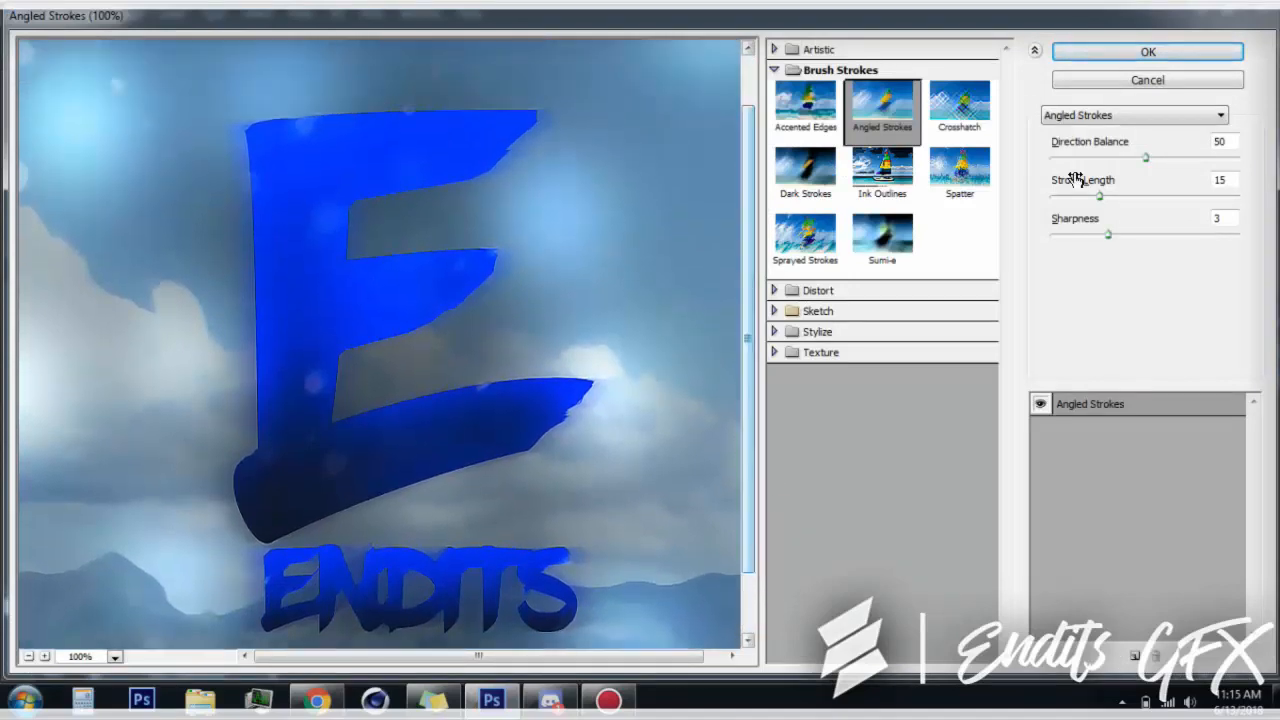
pyautogui.click(1110, 52)
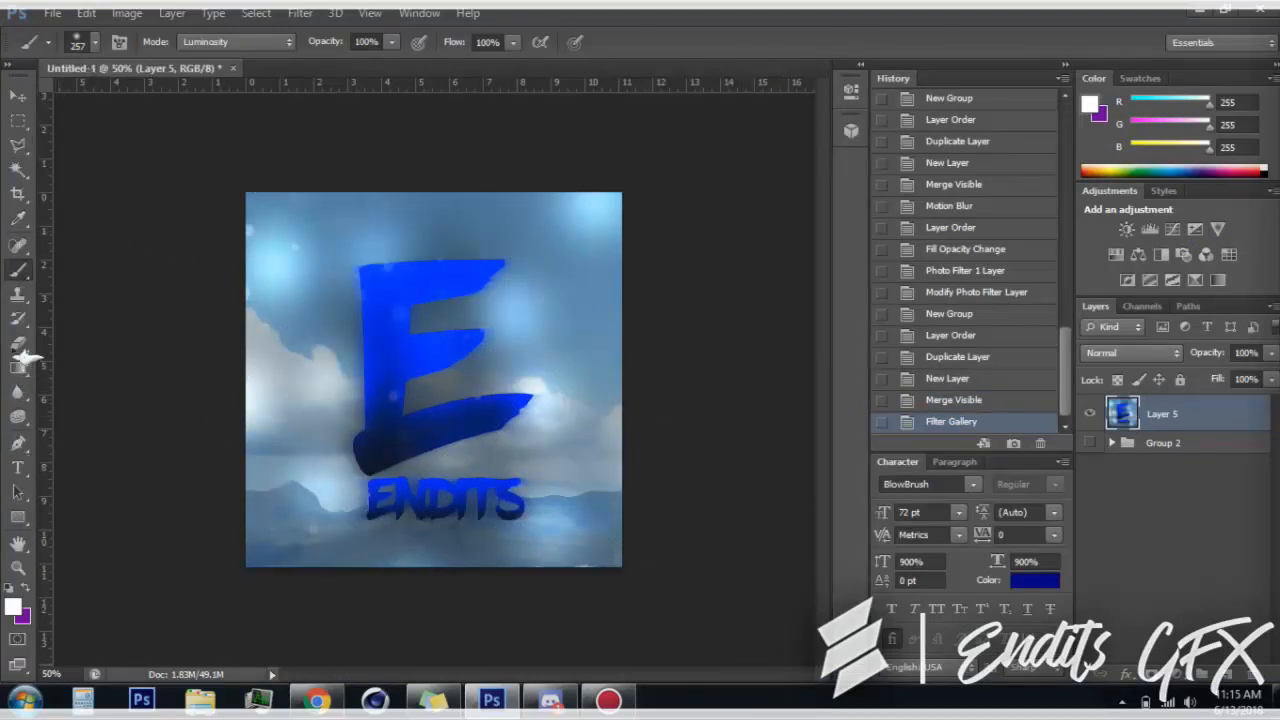
# Add a new empty layer above Layer 5 and set the Eraser to a soft 825 px brush with 0% hardness
pyautogui.click(18, 344)
pyautogui.click(1237, 683)
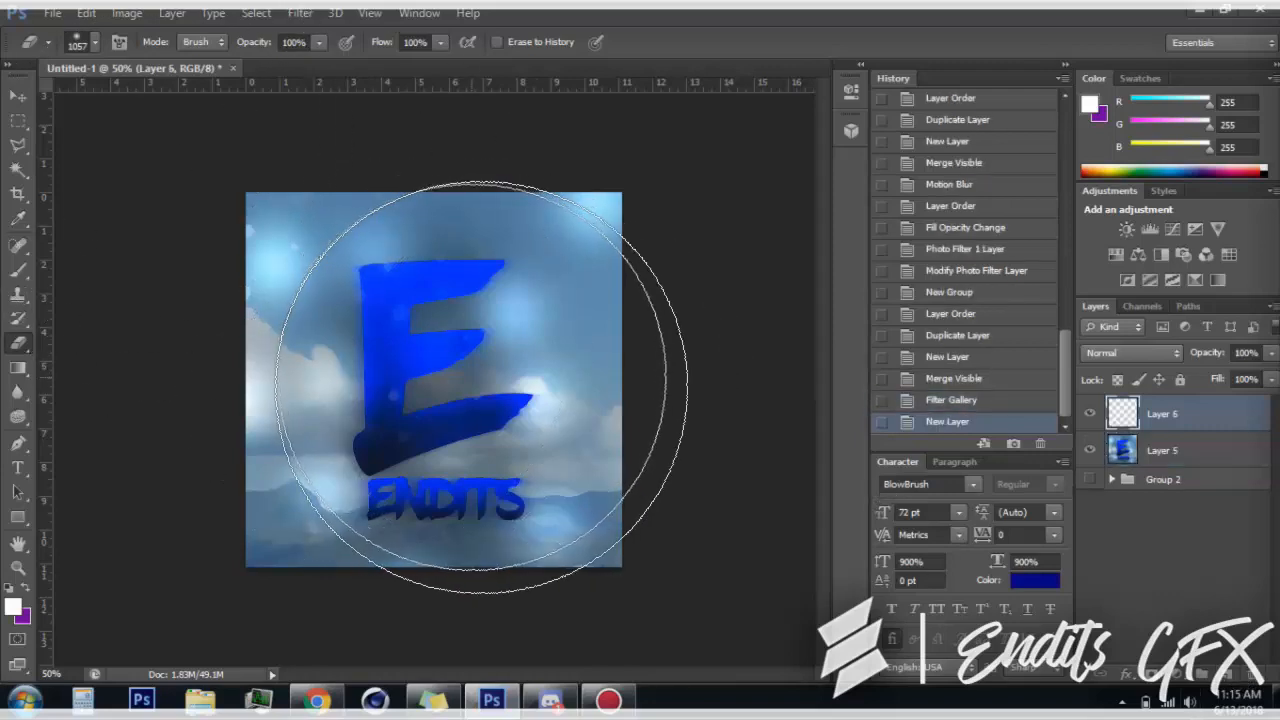
pyautogui.click(88, 43)
pyautogui.moveTo(176, 107); pyautogui.dragTo(199, 110)
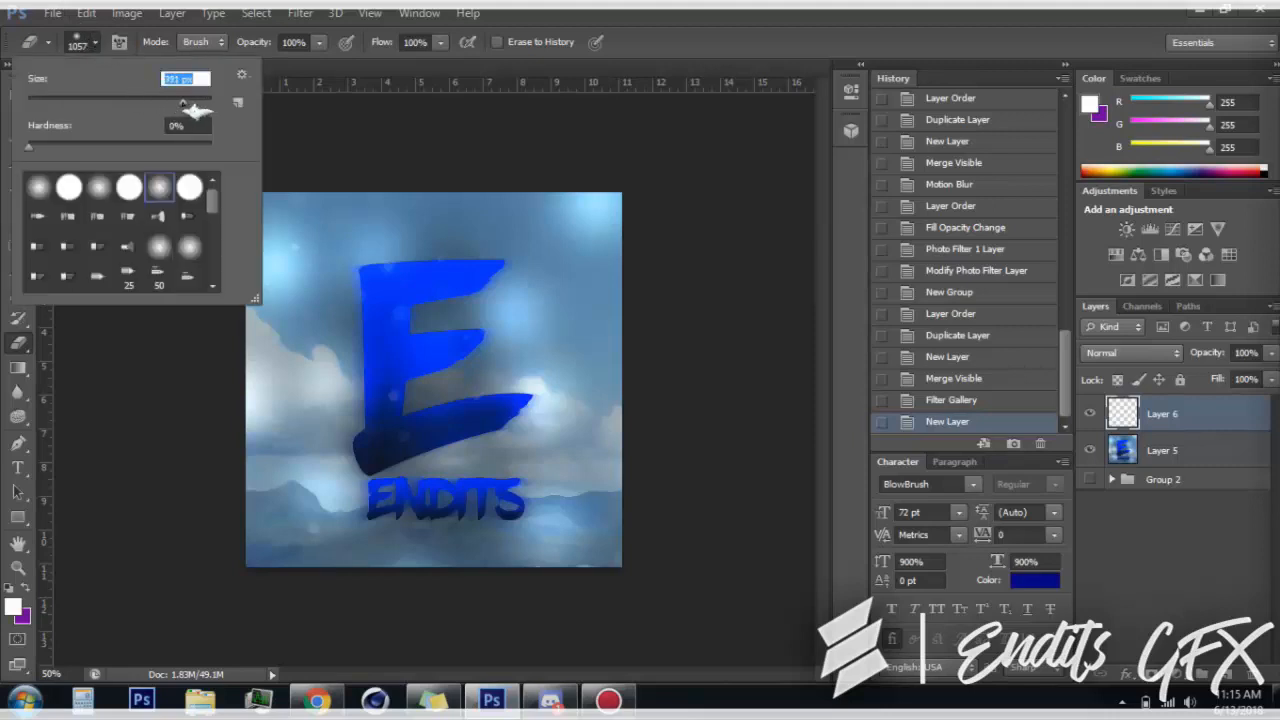
pyautogui.click(4, 95)
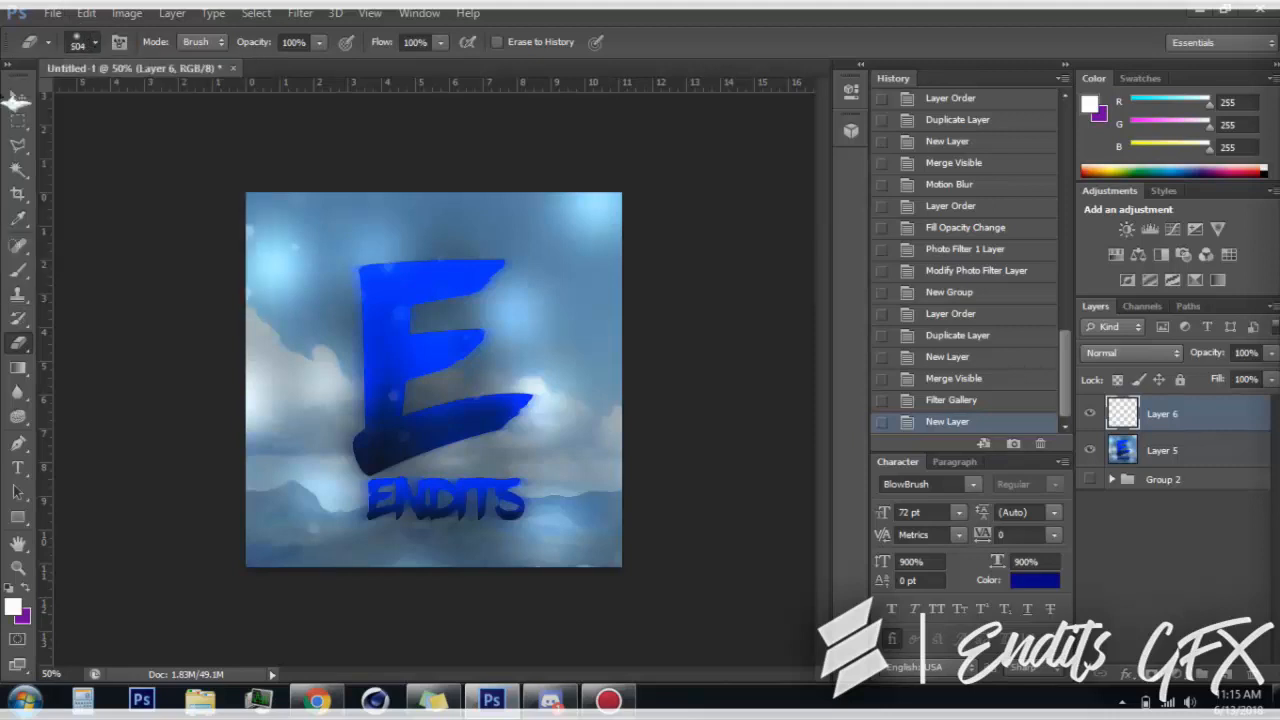
pyautogui.click(98, 42)
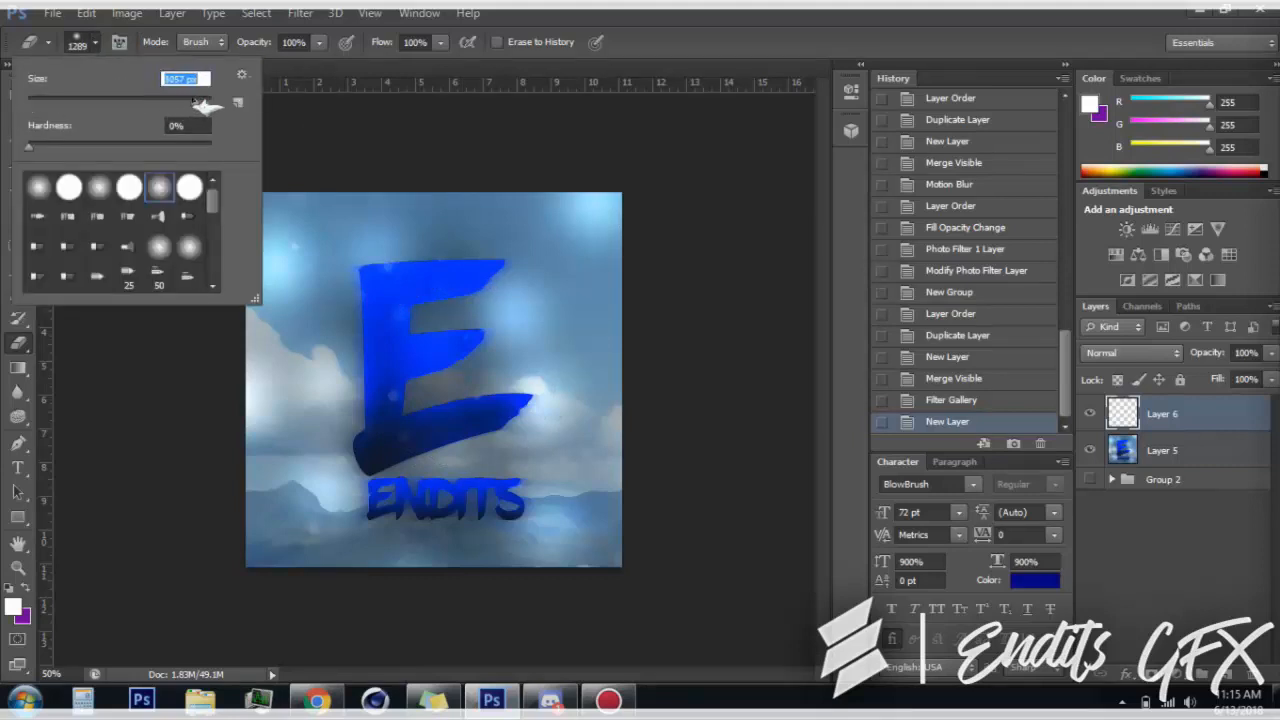
pyautogui.click(8, 147)
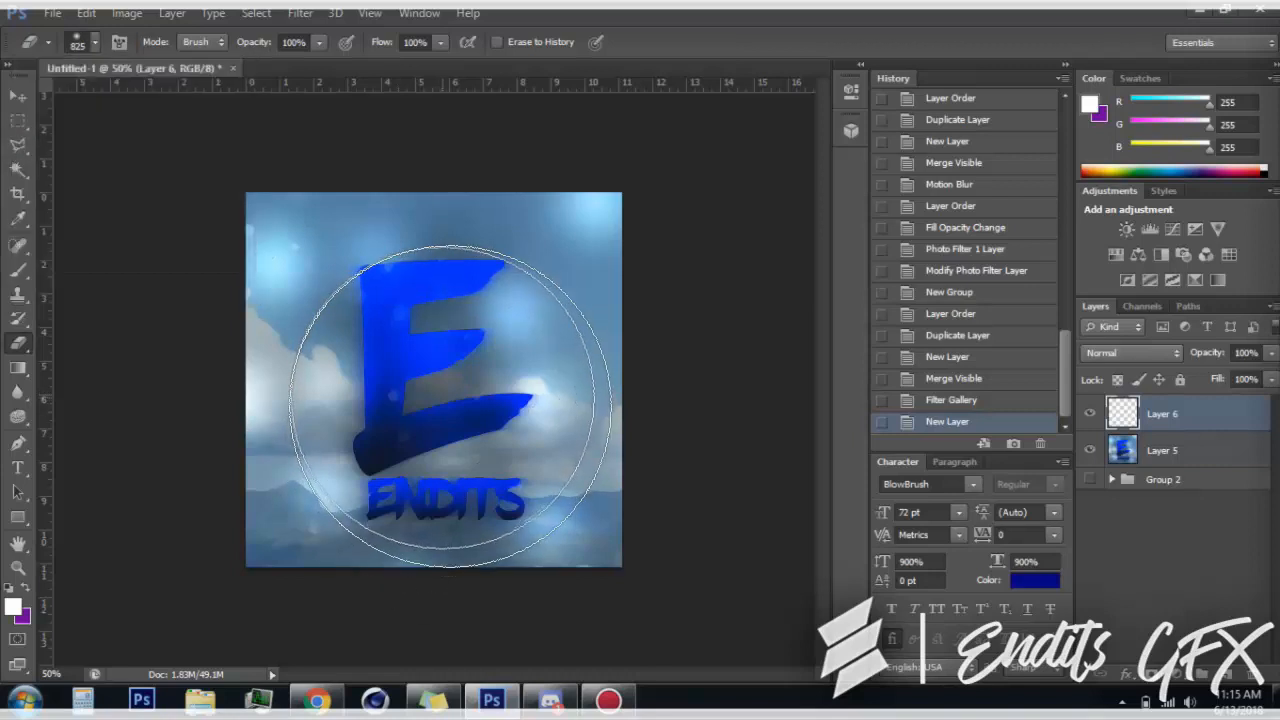
# Erase the filtered strokes over the E and the ENDITS text at the centre of Layer 5, and show Group 2 beneath it
pyautogui.click(1200, 450)
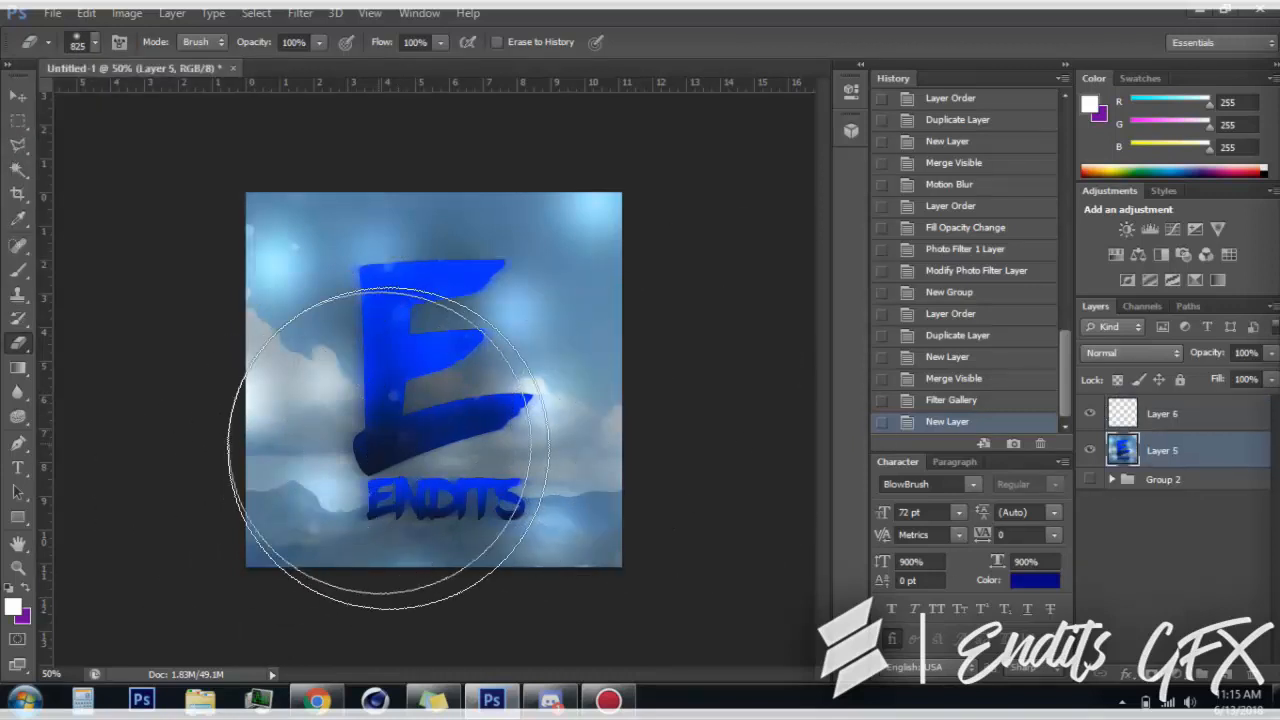
pyautogui.moveTo(445, 402)
pyautogui.mouseDown()
pyautogui.moveTo(428, 406)
pyautogui.moveTo(440, 400)
pyautogui.mouseUp()
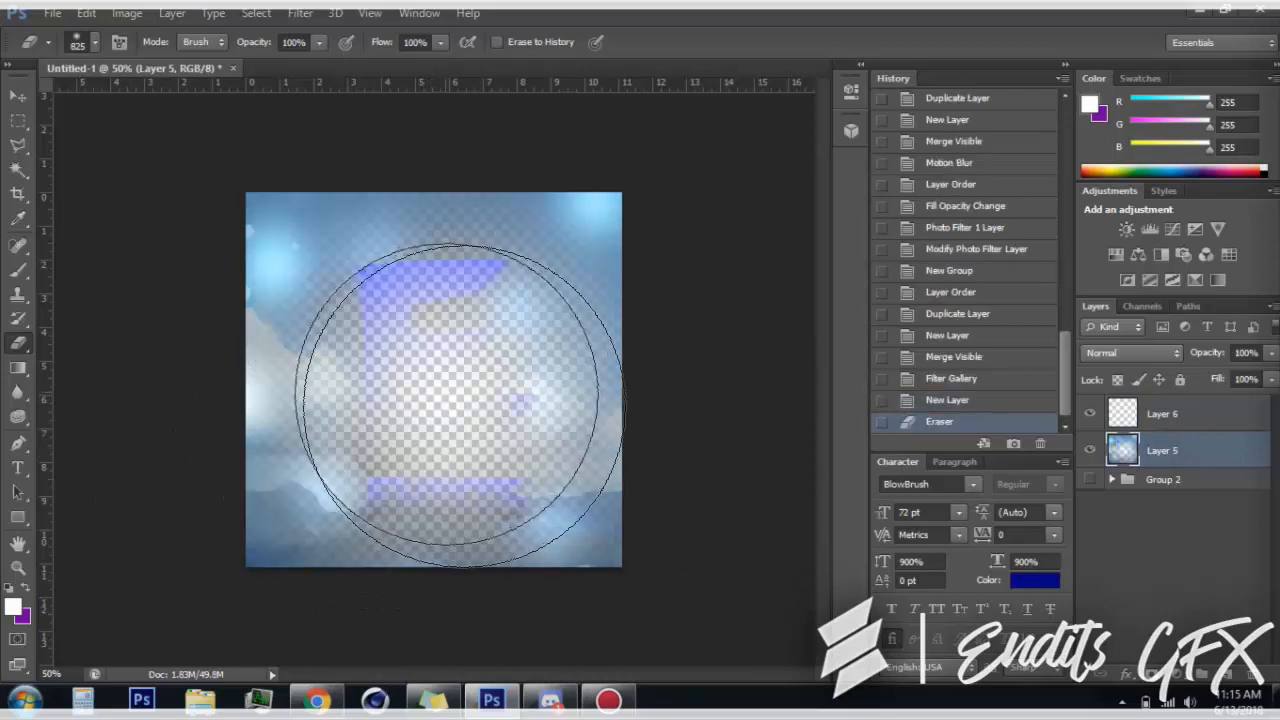
pyautogui.click(1090, 481)
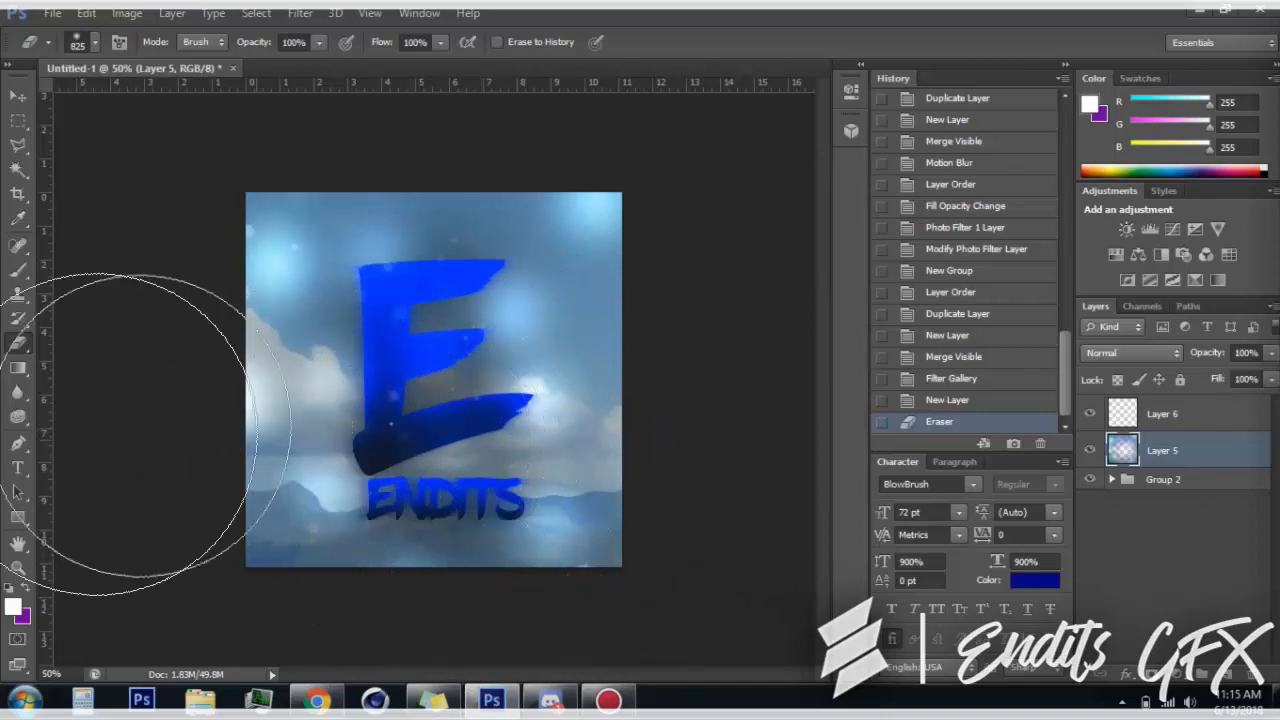
# Add a Hue/Saturation adjustment layer above Layer 6 and set its hue to +79
pyautogui.click(1146, 418)
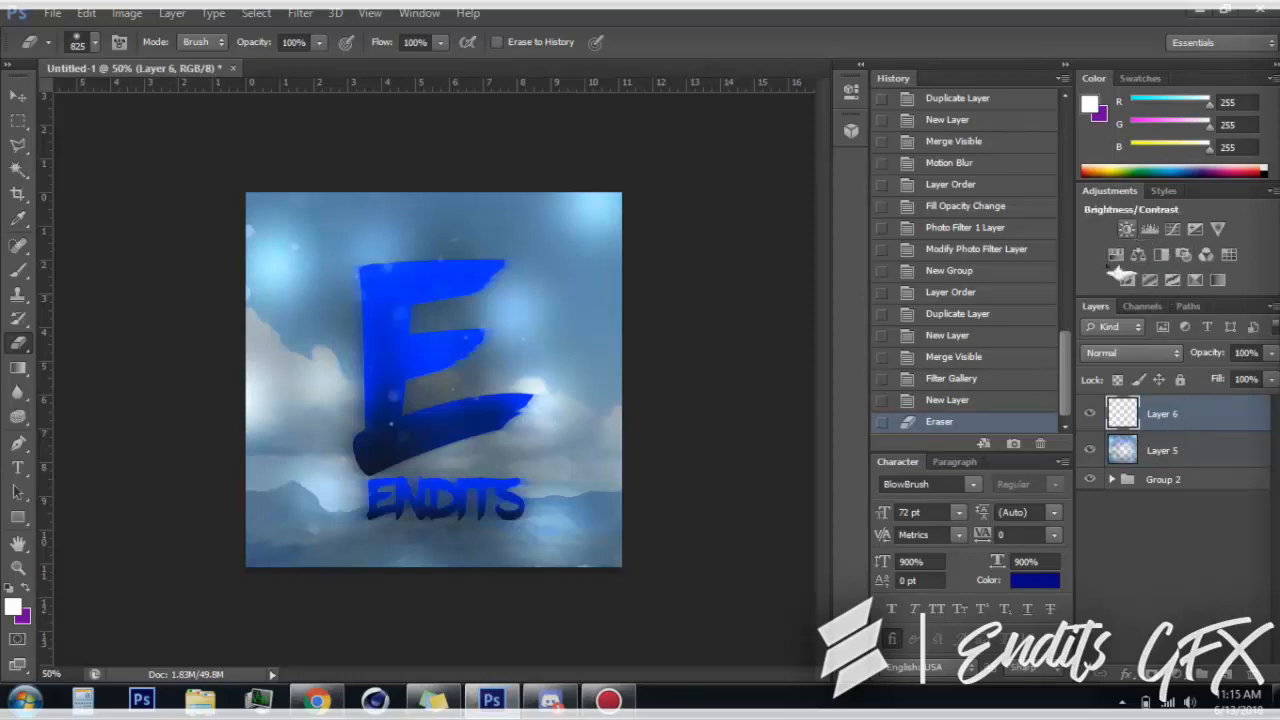
pyautogui.click(1138, 255)
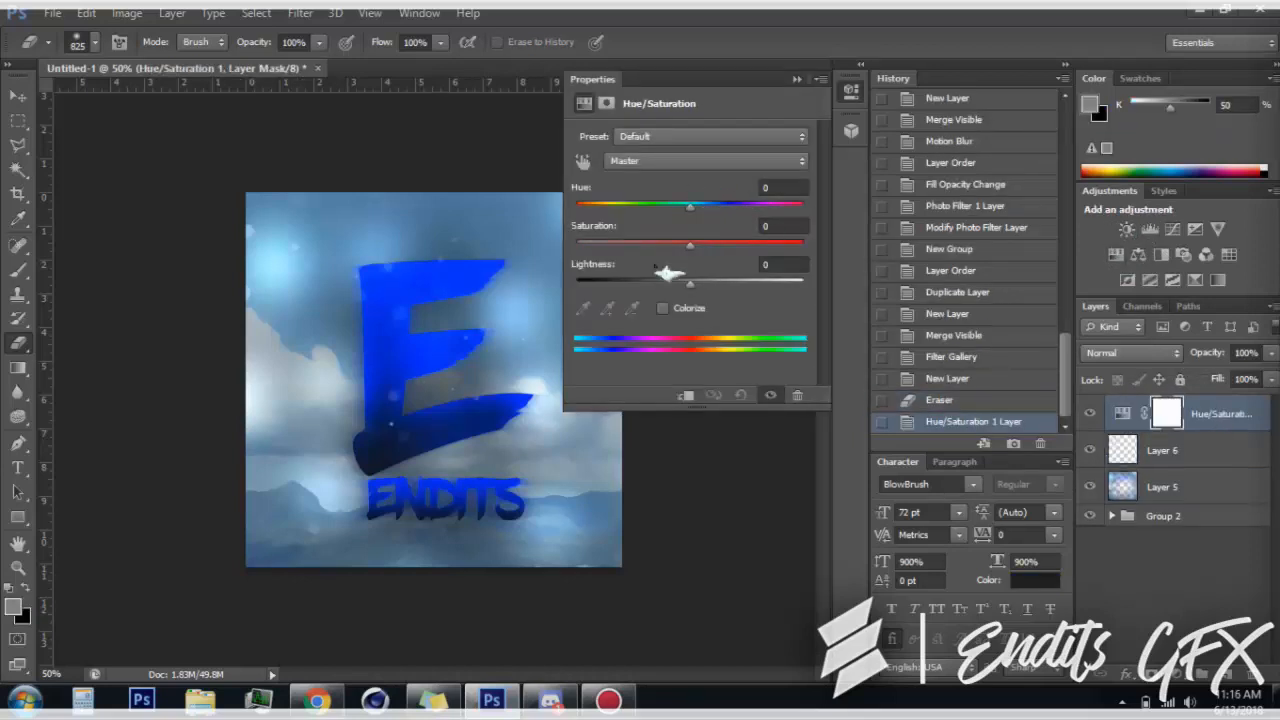
pyautogui.moveTo(690, 206); pyautogui.dragTo(777, 257)
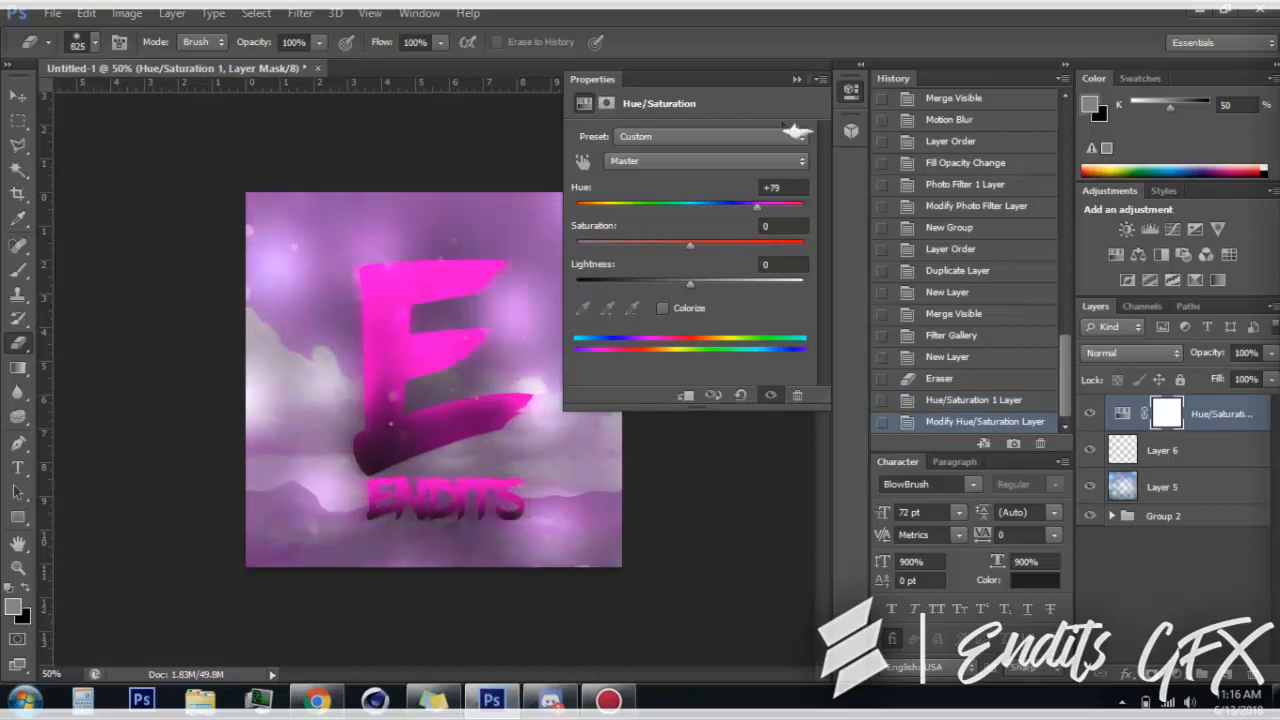
pyautogui.click(797, 80)
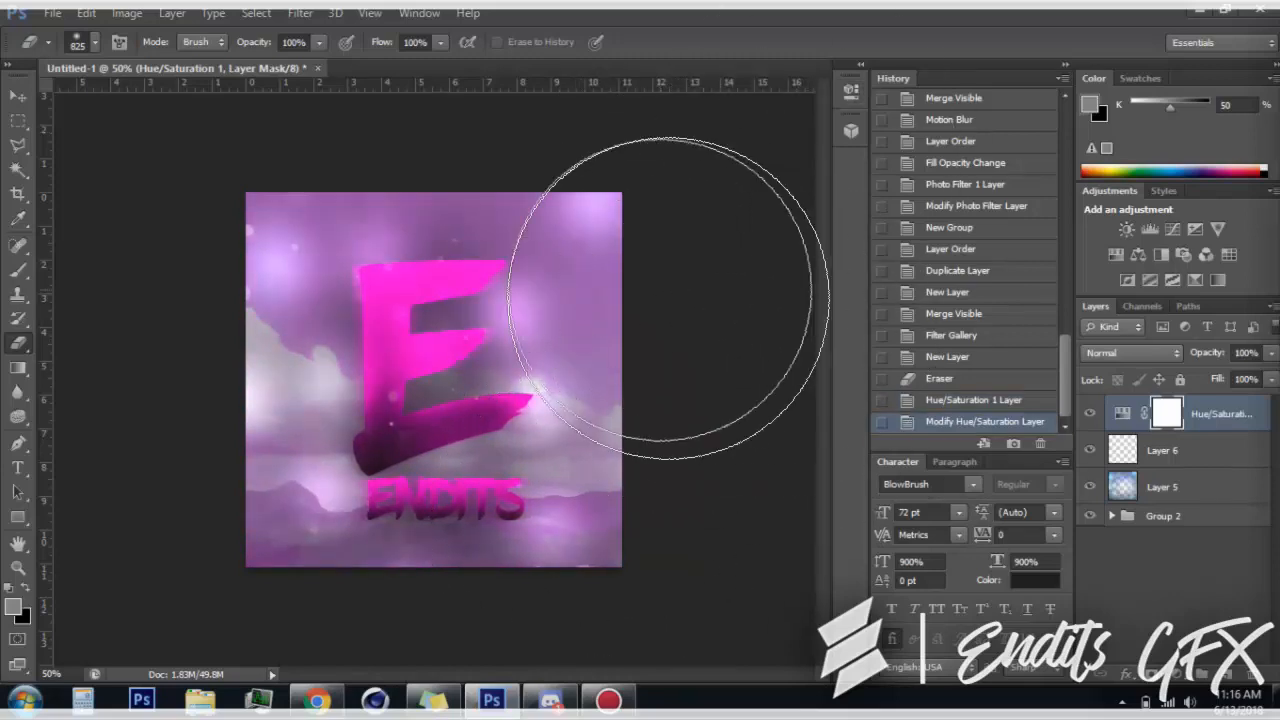